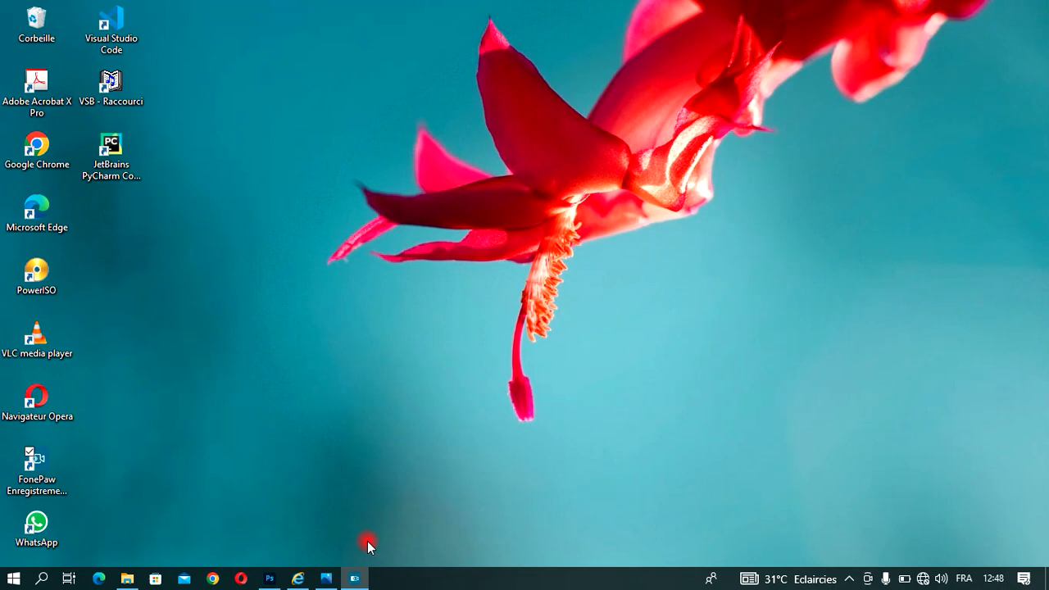
- View the finished DRUM.jpg poster in the image viewer as a reference and hide it again
click(326, 579)
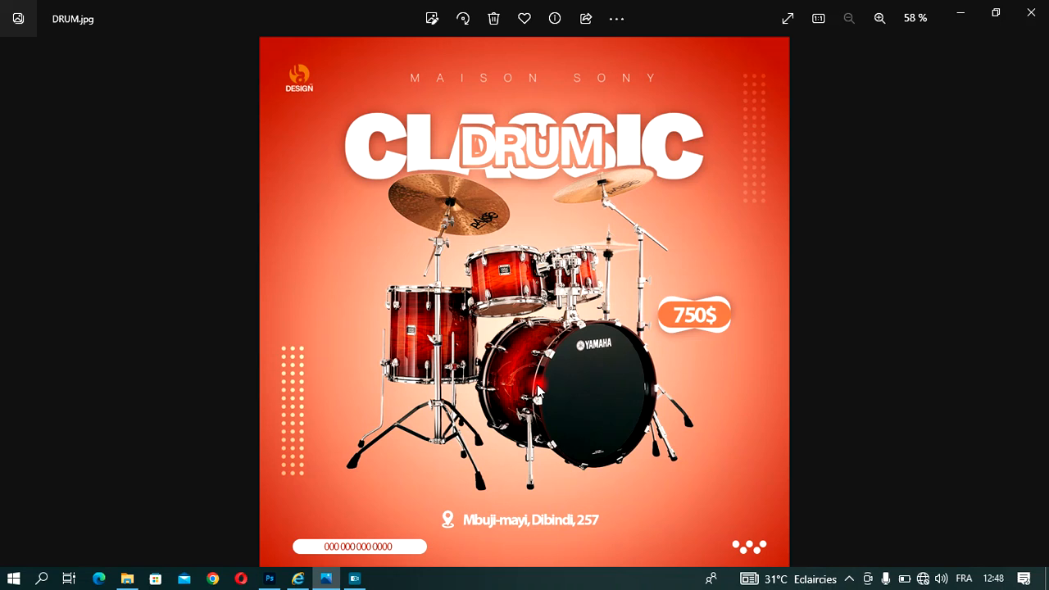
click(328, 579)
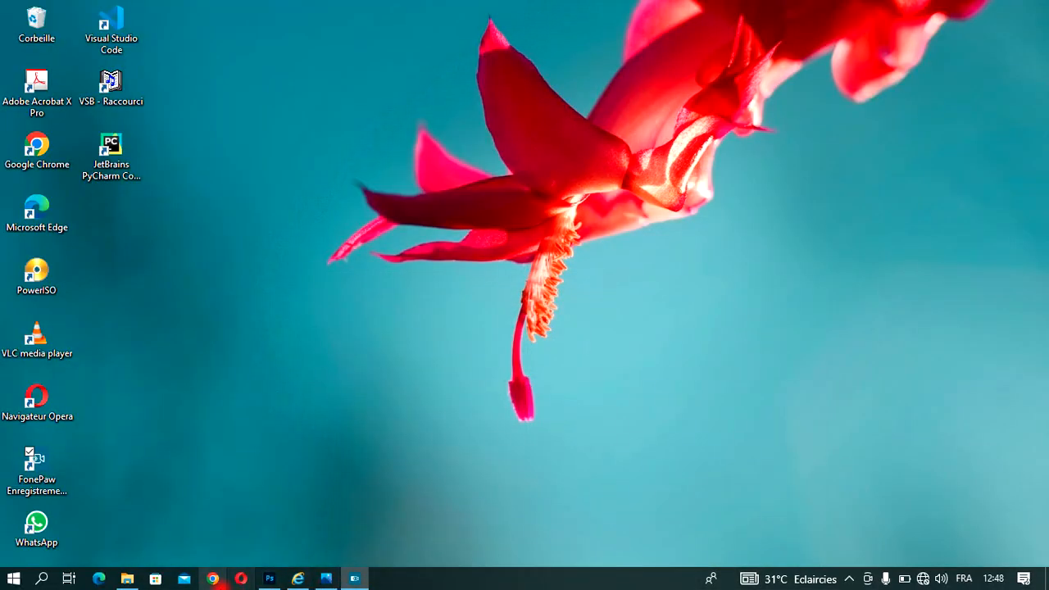
- Switch to Photoshop and create a 10 x 10 cm document from the Personnalisée preset at 118,11 pixels per centimetre
click(264, 580)
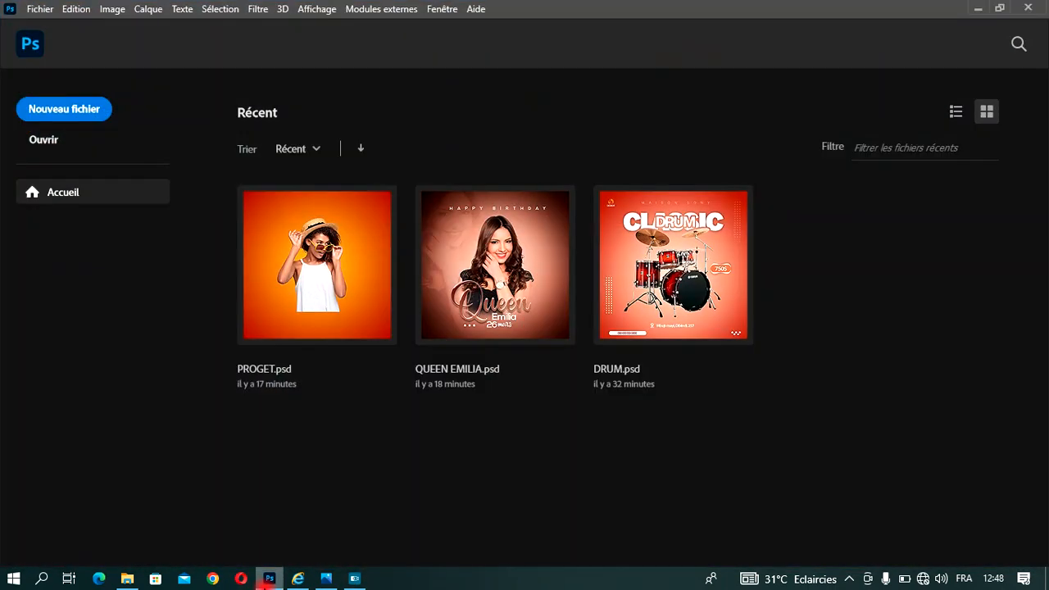
click(38, 111)
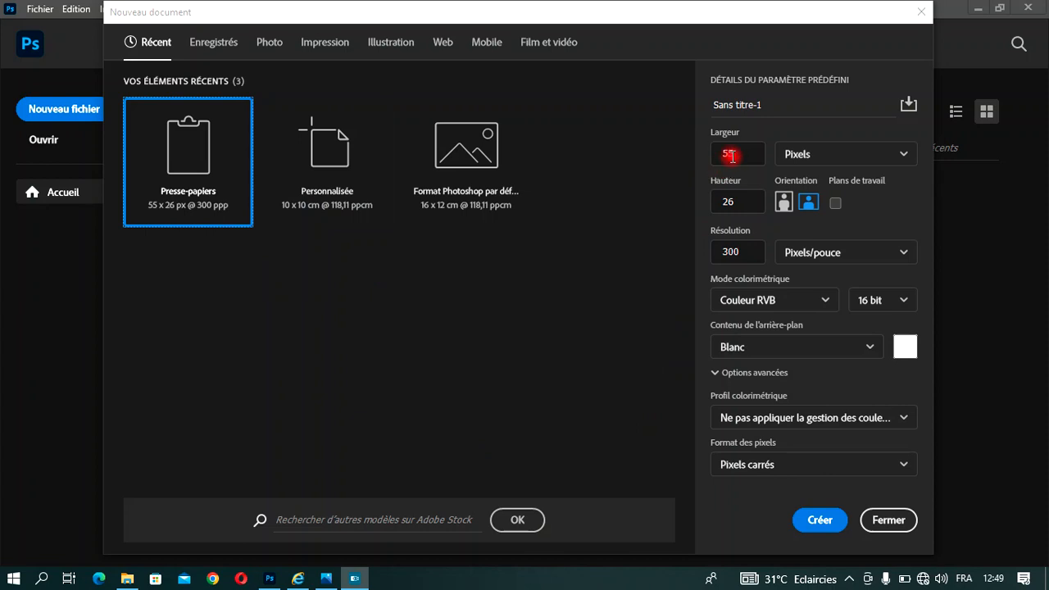
click(329, 187)
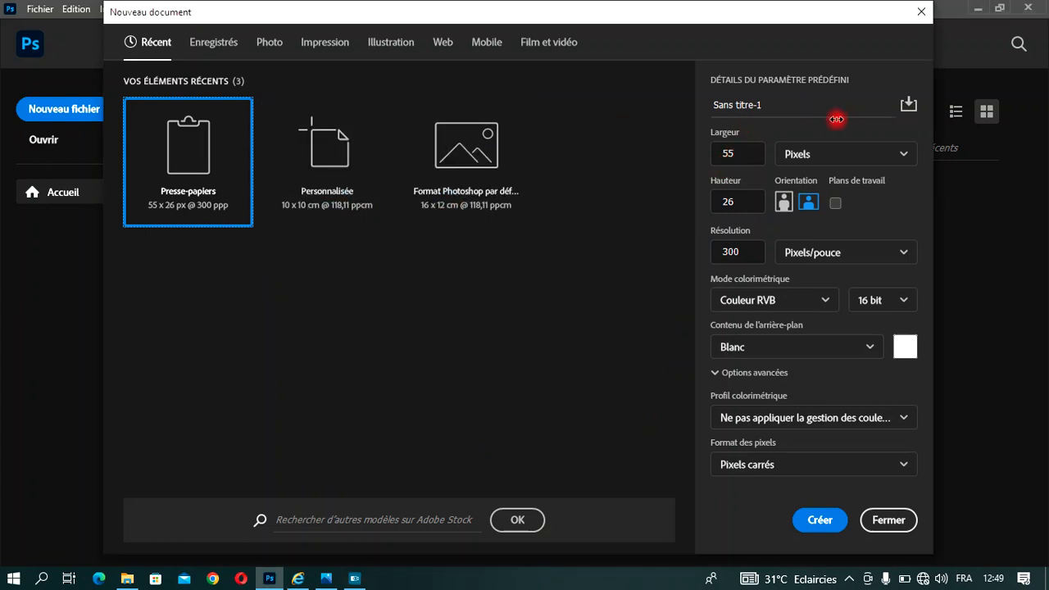
click(358, 189)
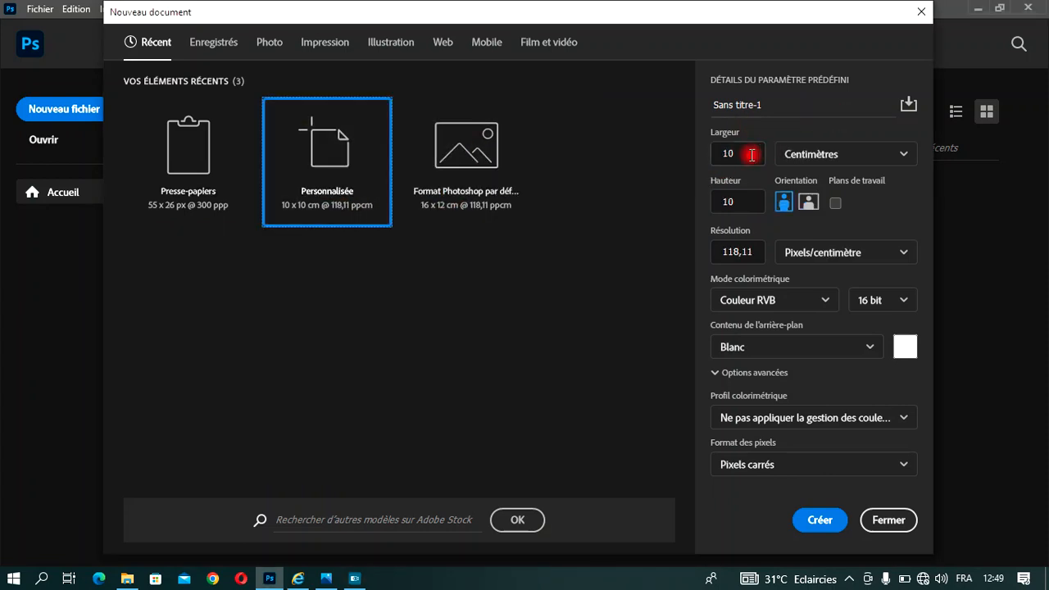
click(849, 162)
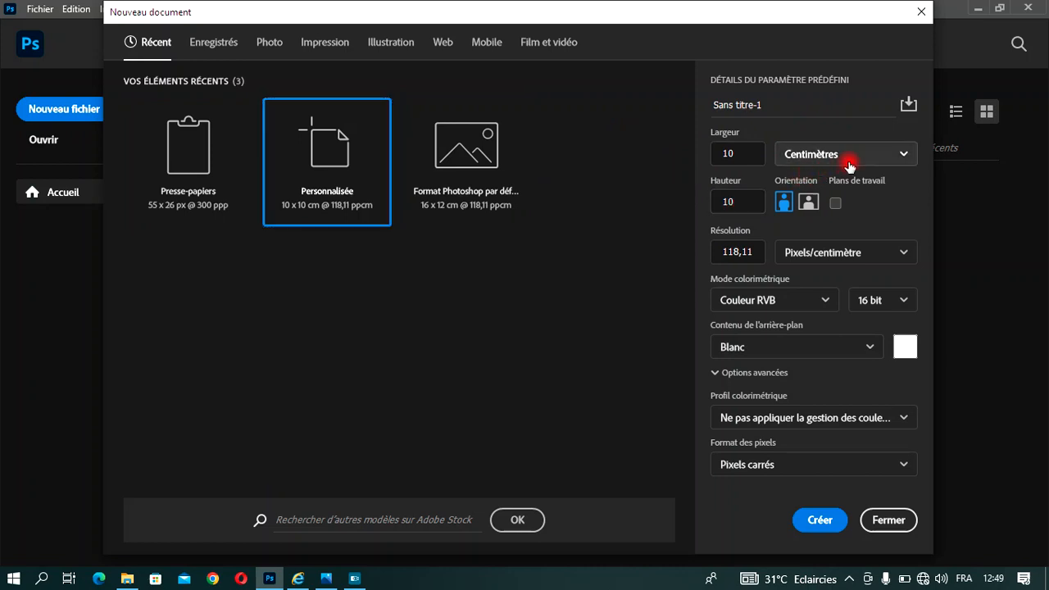
click(839, 235)
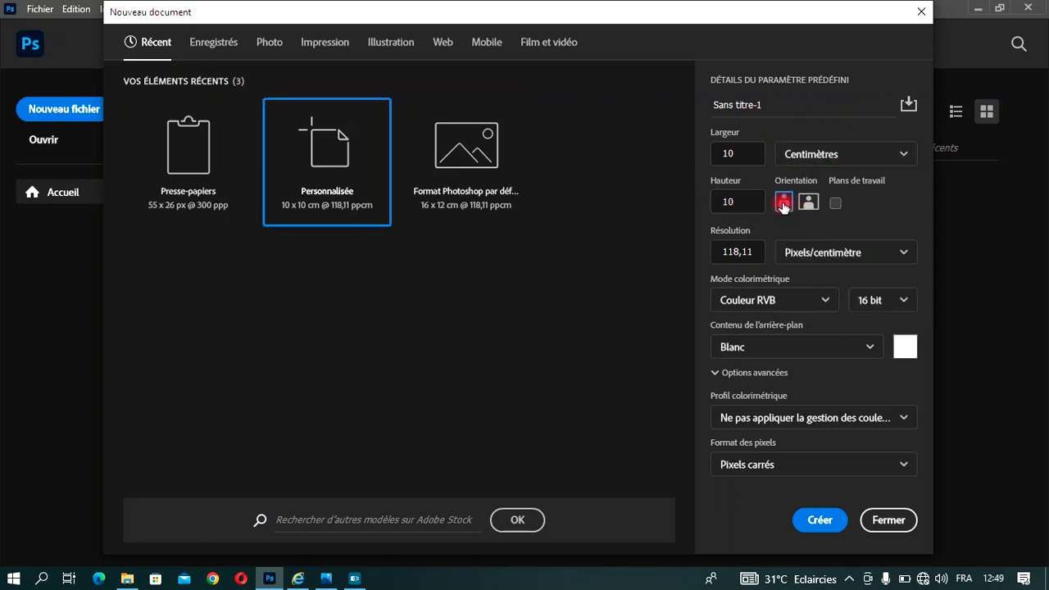
click(820, 521)
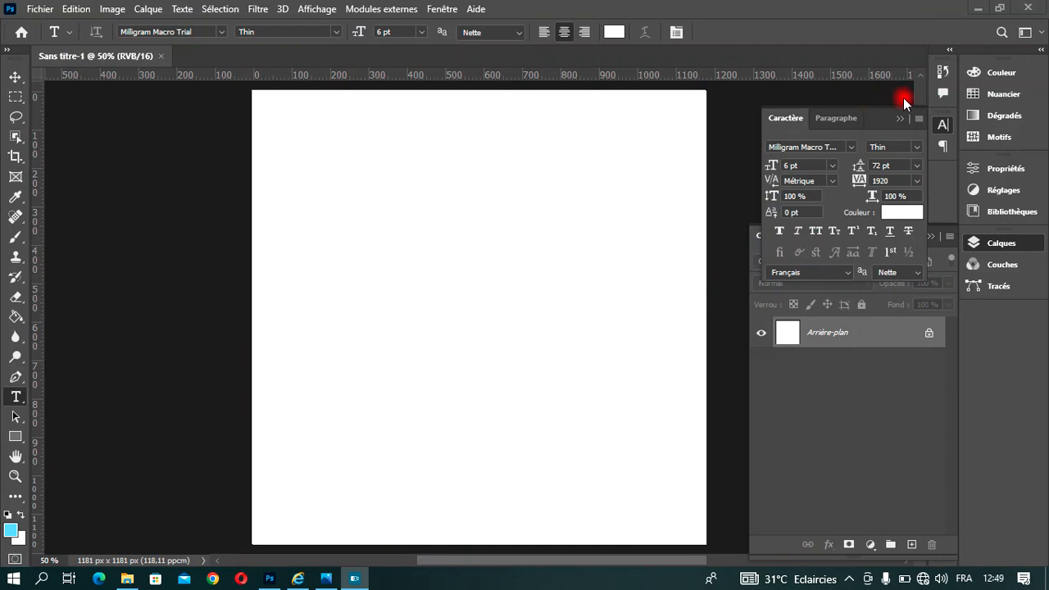
- Add a gradient fill layer above the background using the cream-to-red preset gradient
click(900, 120)
click(871, 544)
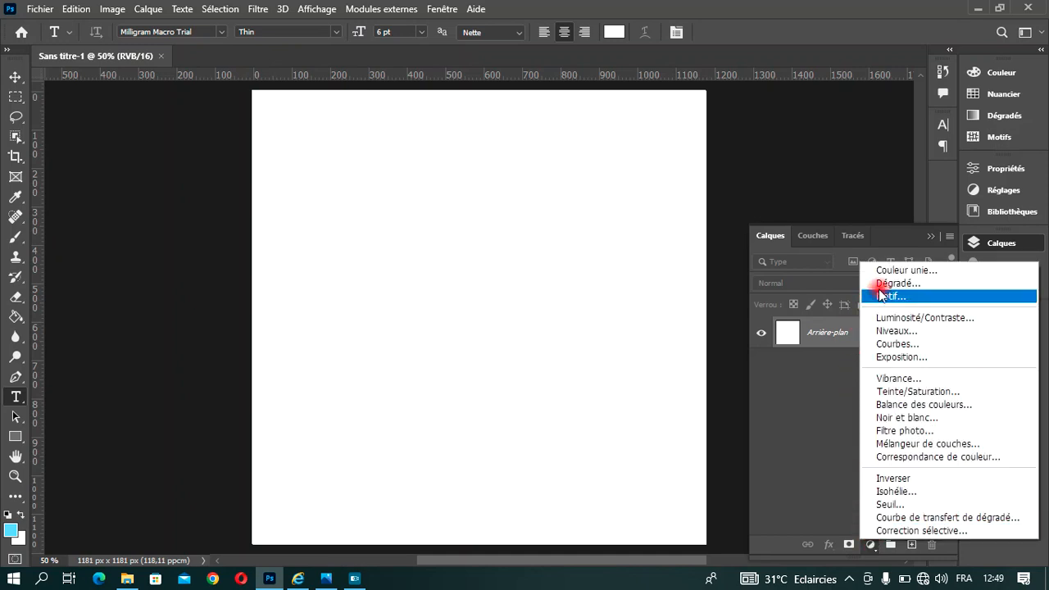
click(898, 284)
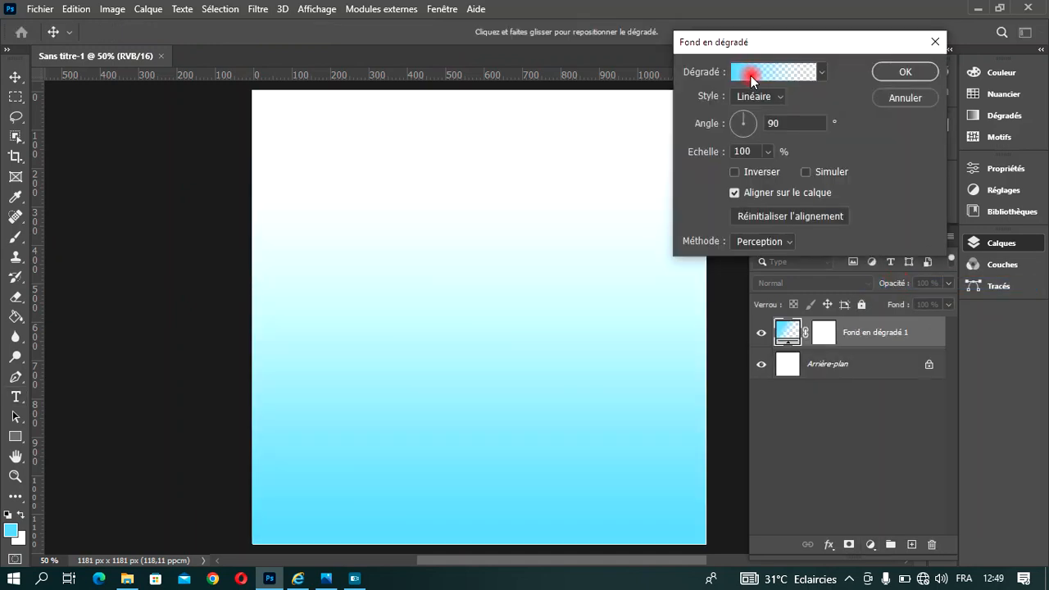
click(751, 76)
scroll(479, 121, down, 5)
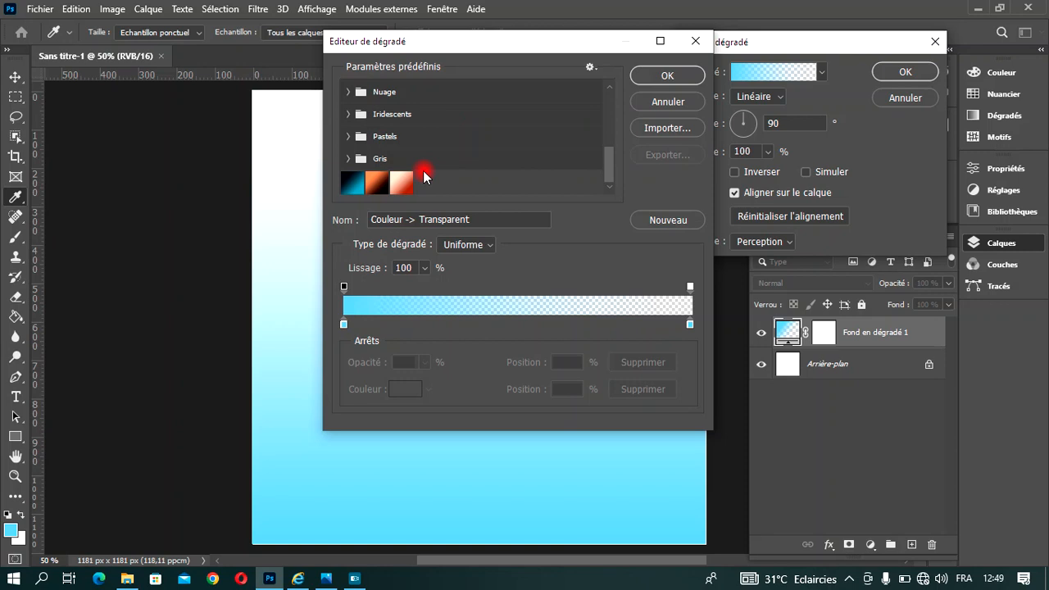
click(396, 185)
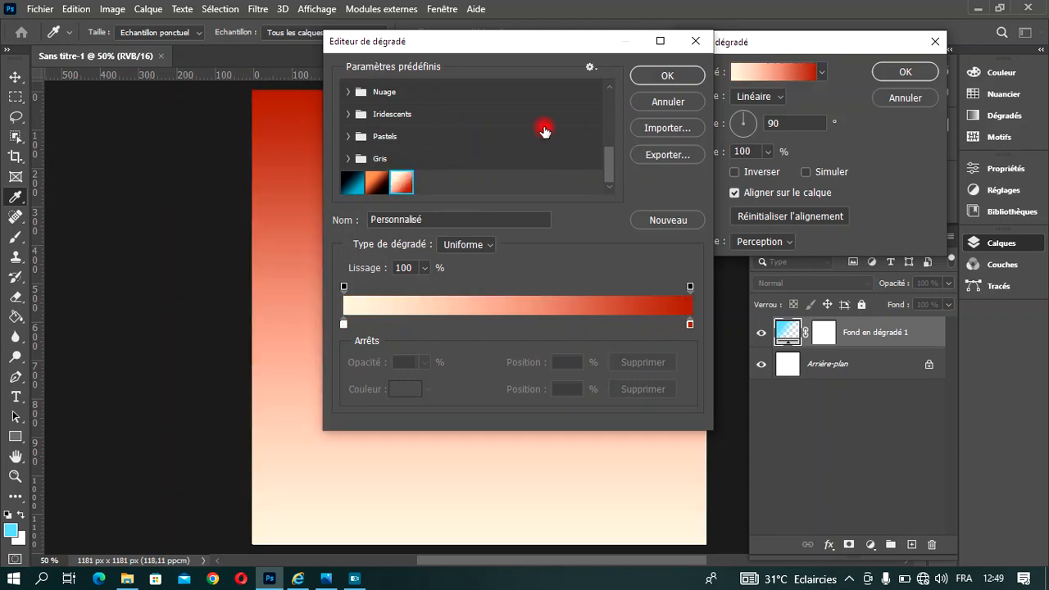
click(669, 76)
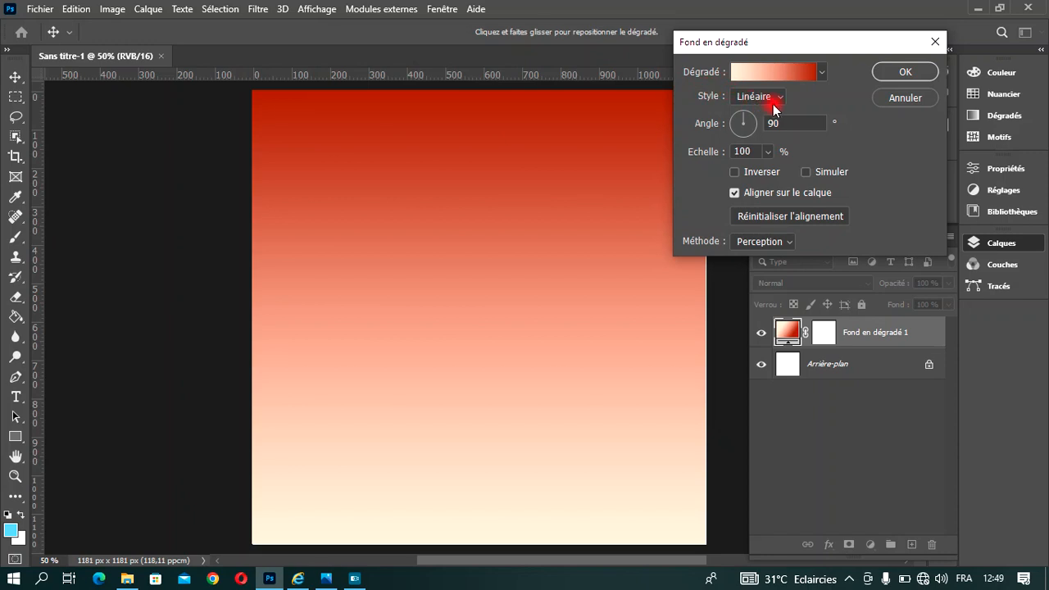
- Set the gradient fill's style to Radial with a scale of 140 % and apply it
drag(780, 97, 750, 126)
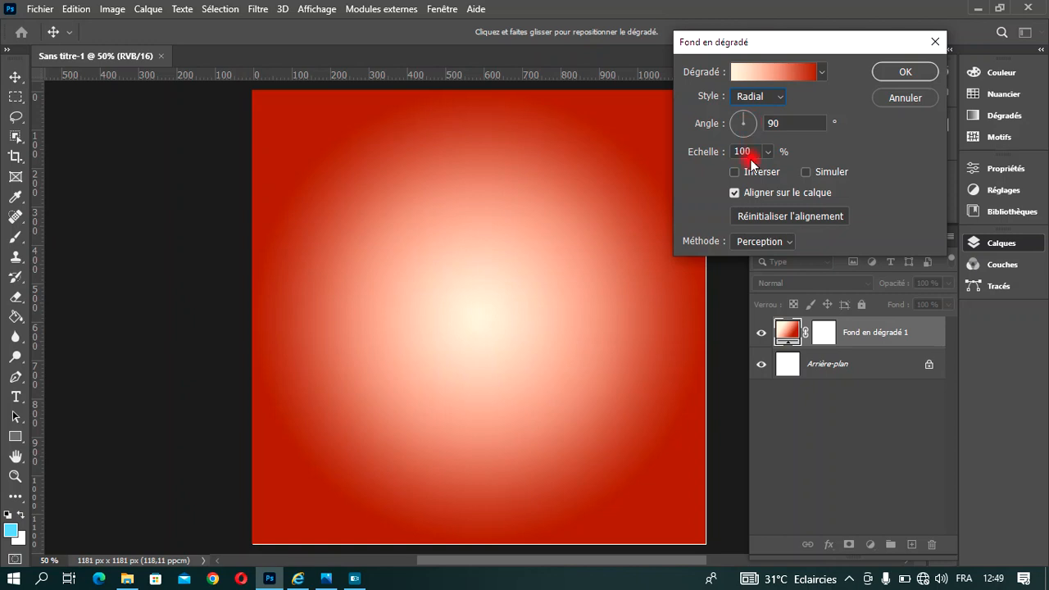
click(770, 151)
click(741, 151)
text(140)
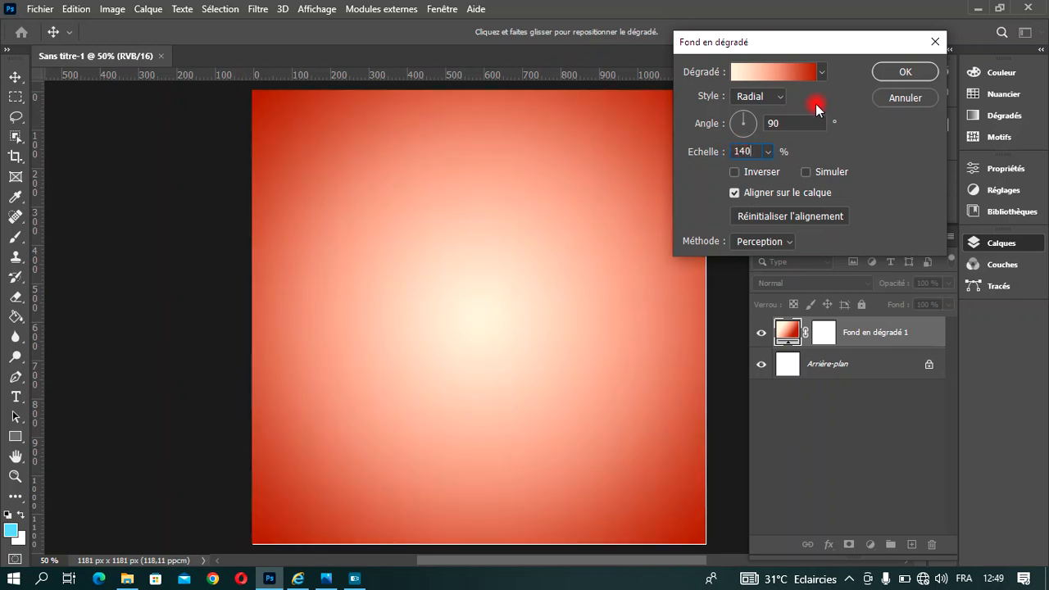
click(903, 73)
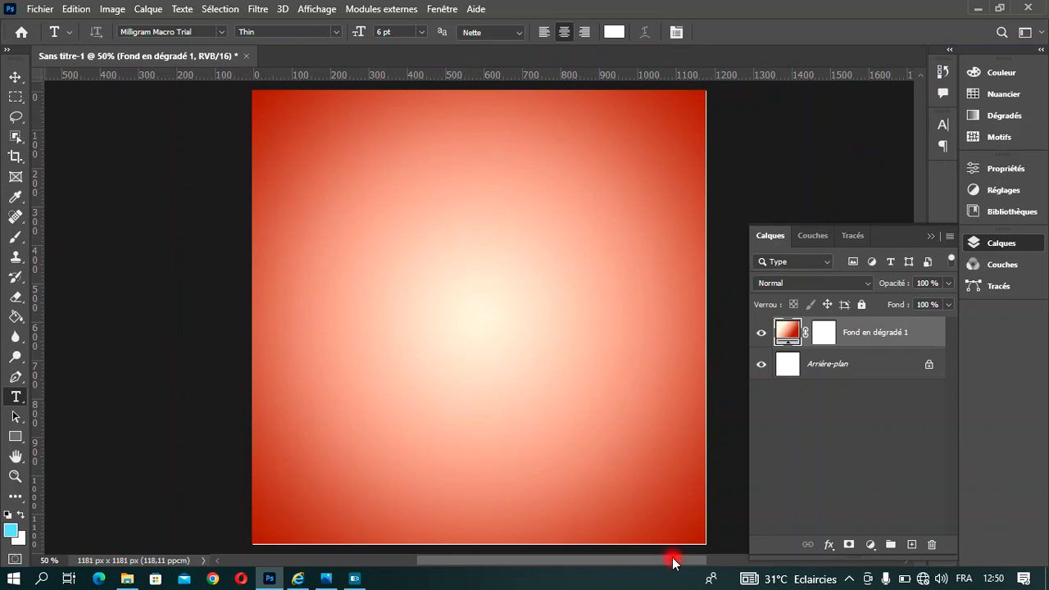
- Place the red drum kit image, drums-musical-instruments-percussion, from the Téléchargements folder into the poster document
mouse_move(672, 561)
mouse_down()
mouse_move(572, 562)
mouse_move(740, 569)
mouse_move(658, 571)
mouse_up()
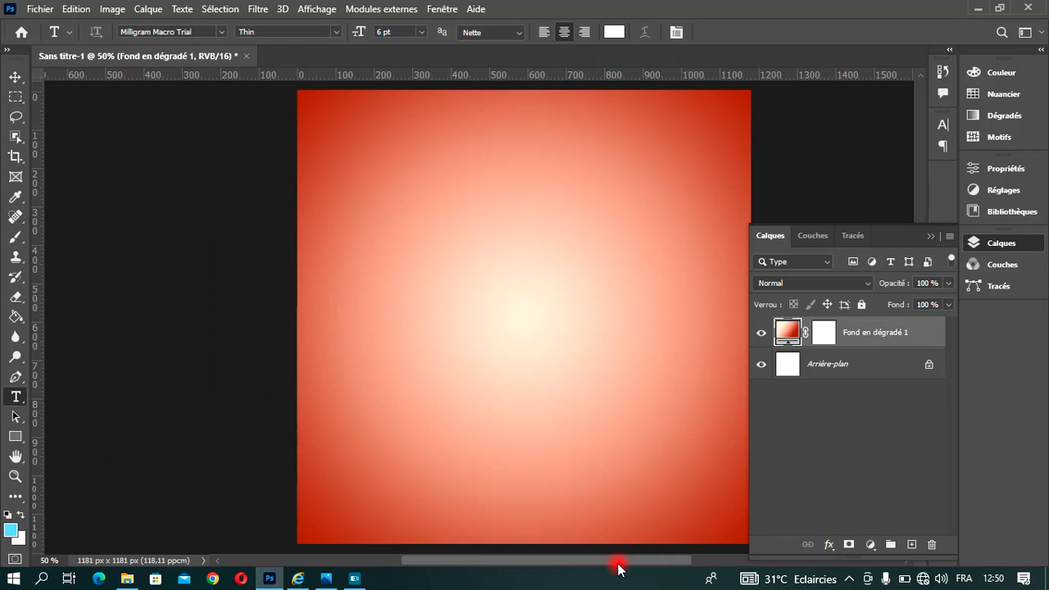
click(138, 579)
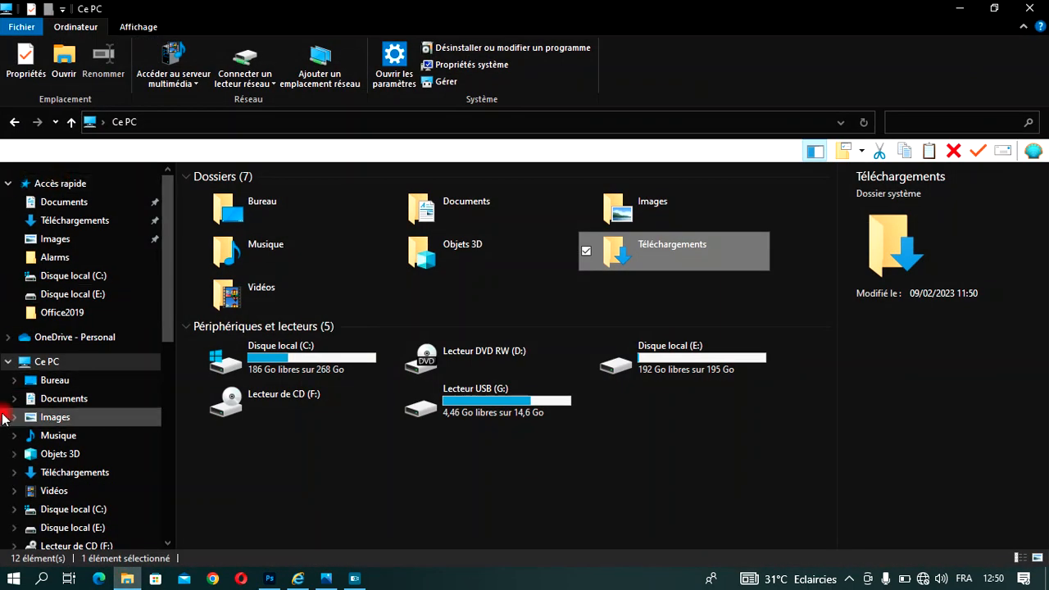
click(60, 472)
scroll(531, 338, down, 15)
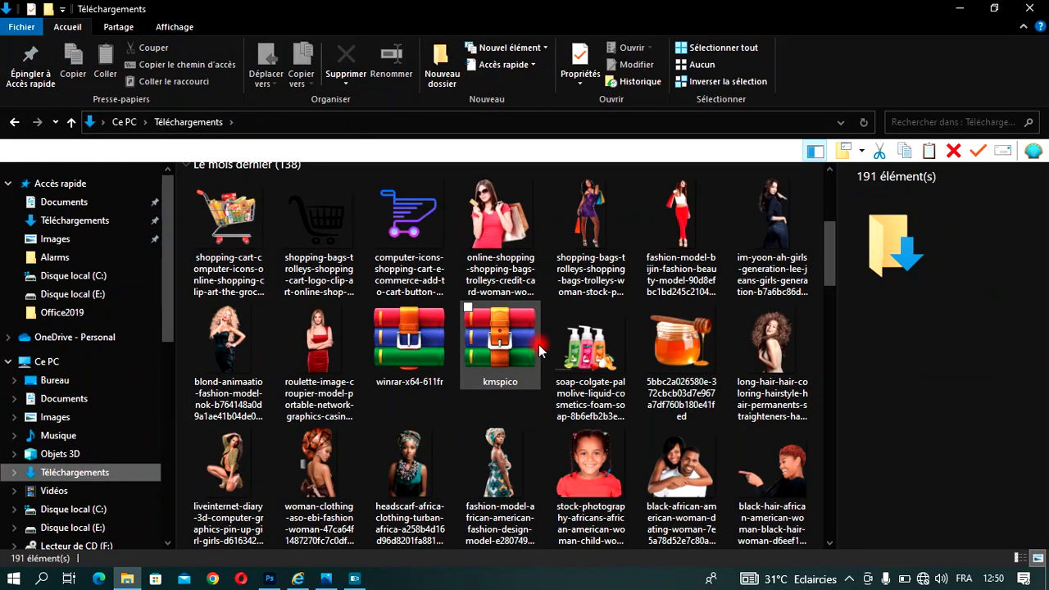
scroll(536, 349, down, 15)
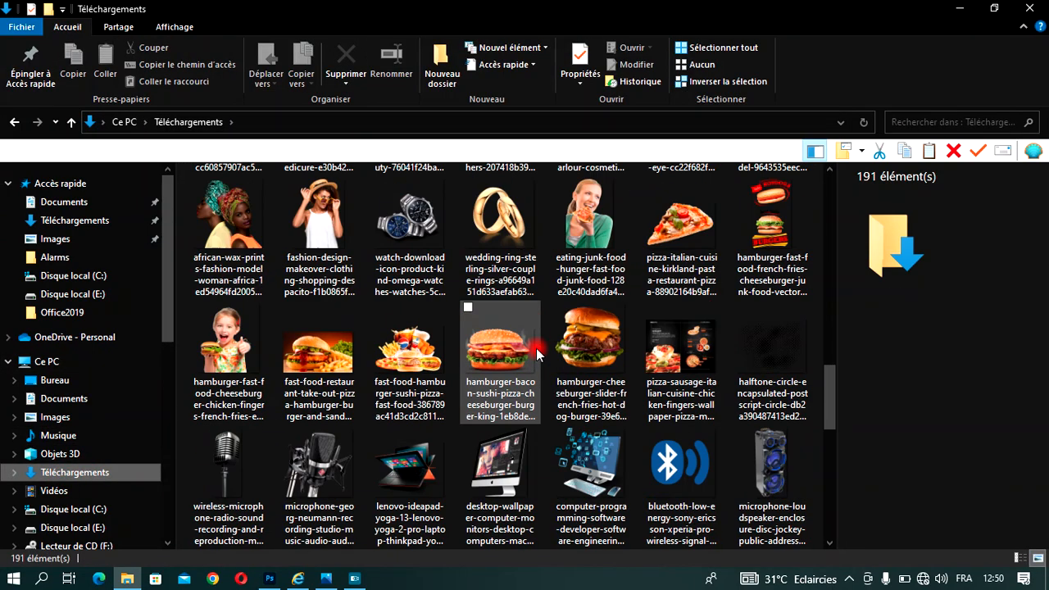
scroll(537, 352, up, 3)
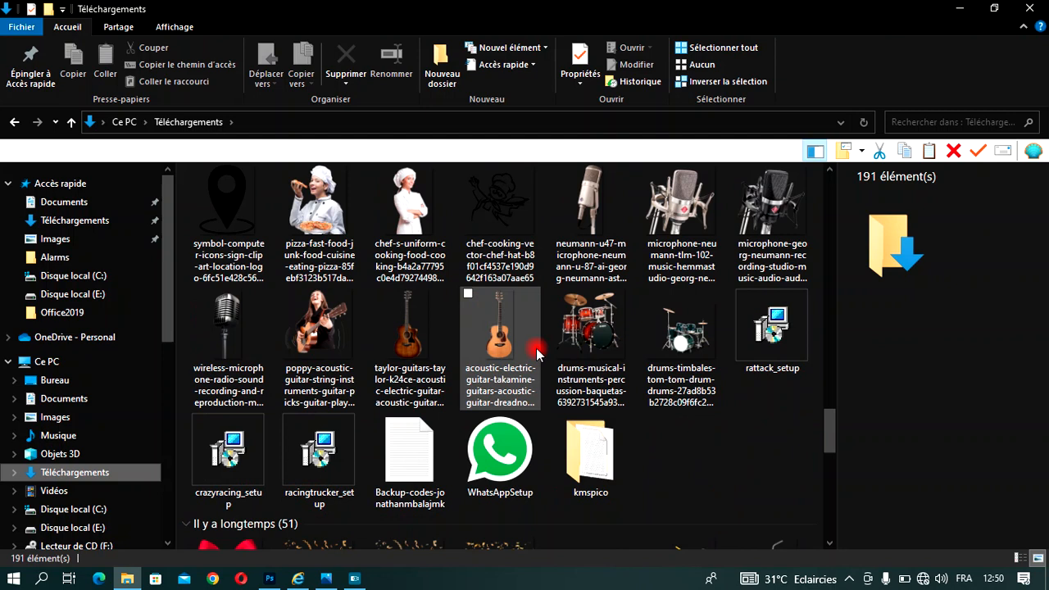
click(574, 320)
drag(574, 320, 490, 317)
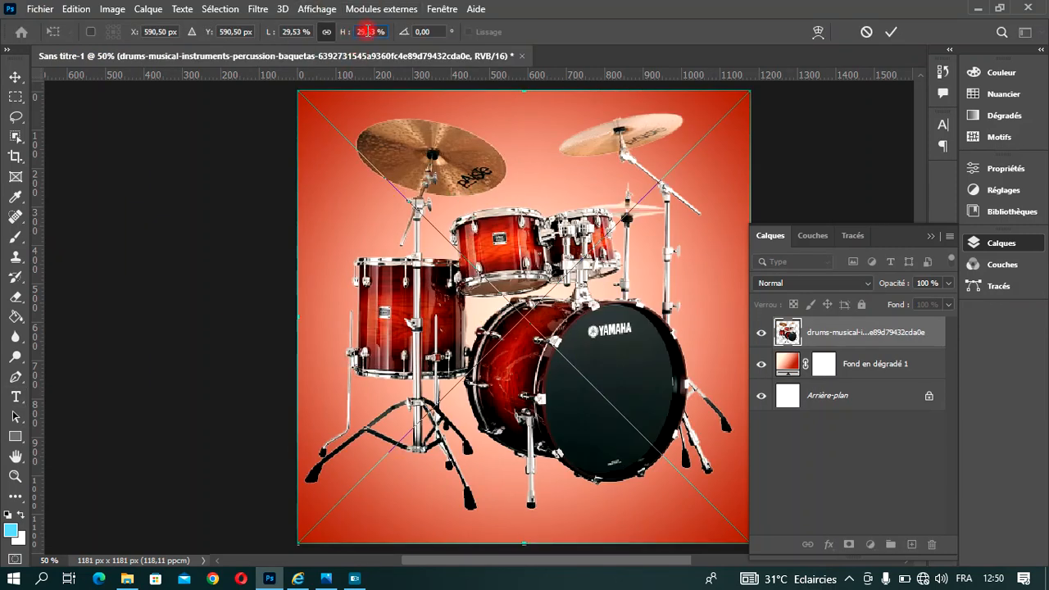
- Scale the placed drum kit proportionally to 21,53 % and commit the placement
click(366, 31)
key(Down)
key(Down)
key(Down)
key(Down)
key(Down)
key(Down)
key(Down)
key(Down)
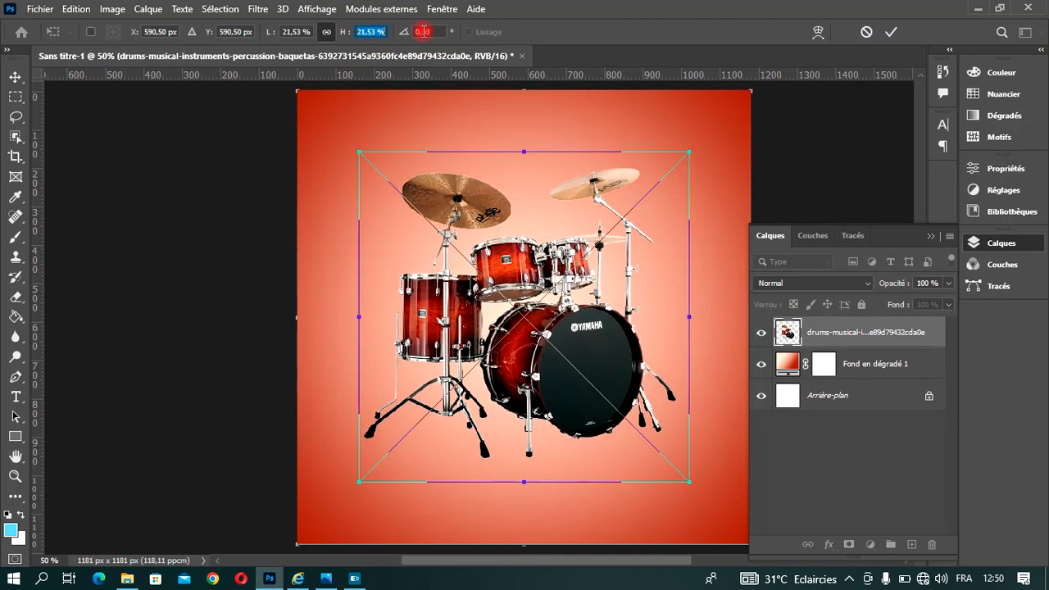
click(889, 35)
- Add the text "MAISON SONY" above the drum kit in Milligram Macro Trial Thin, 6 pt, white
key(t)
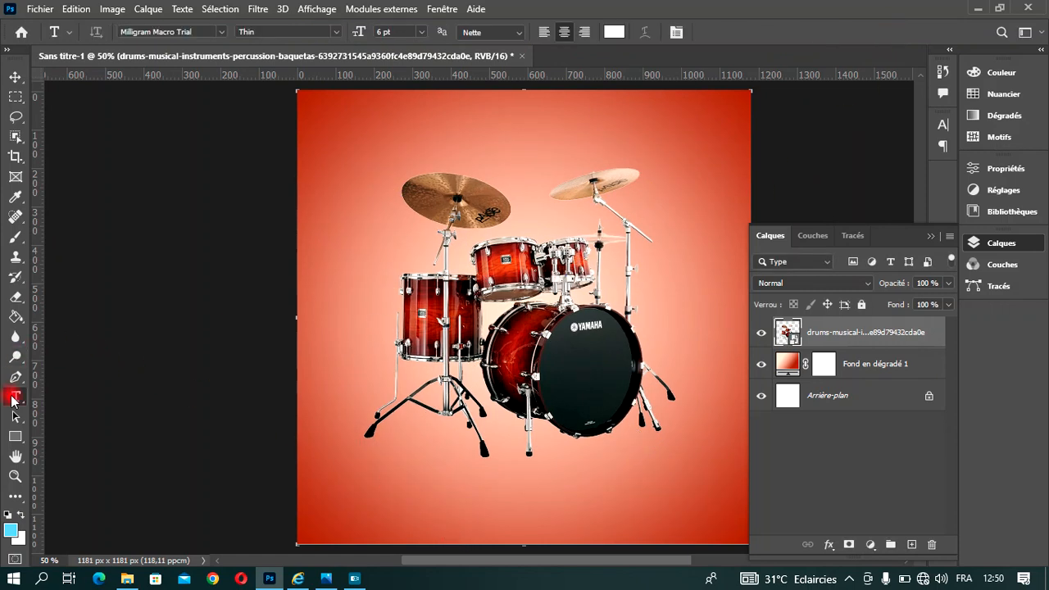
click(447, 123)
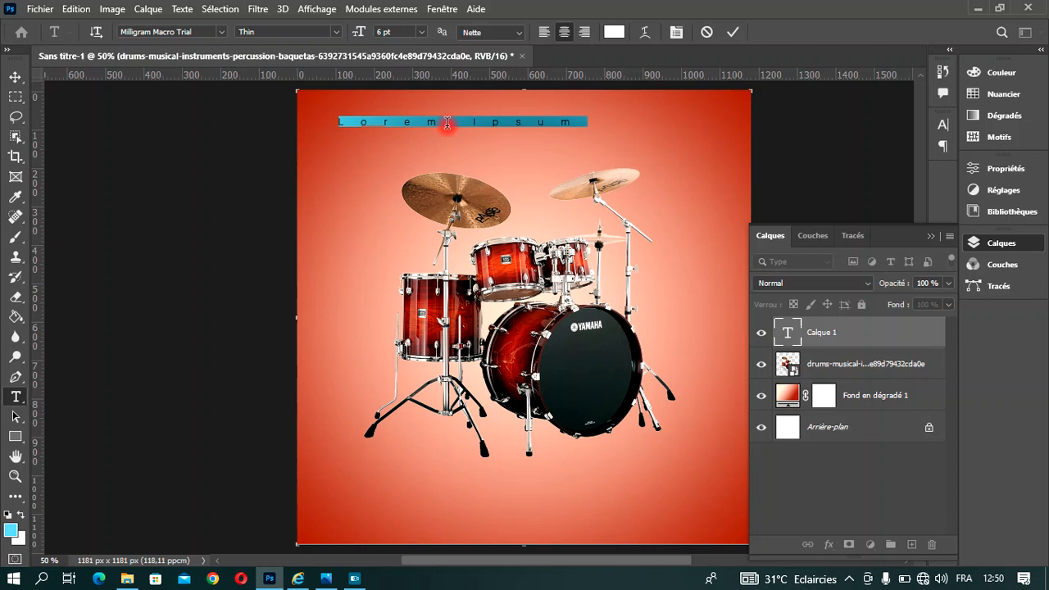
key(BackSpace)
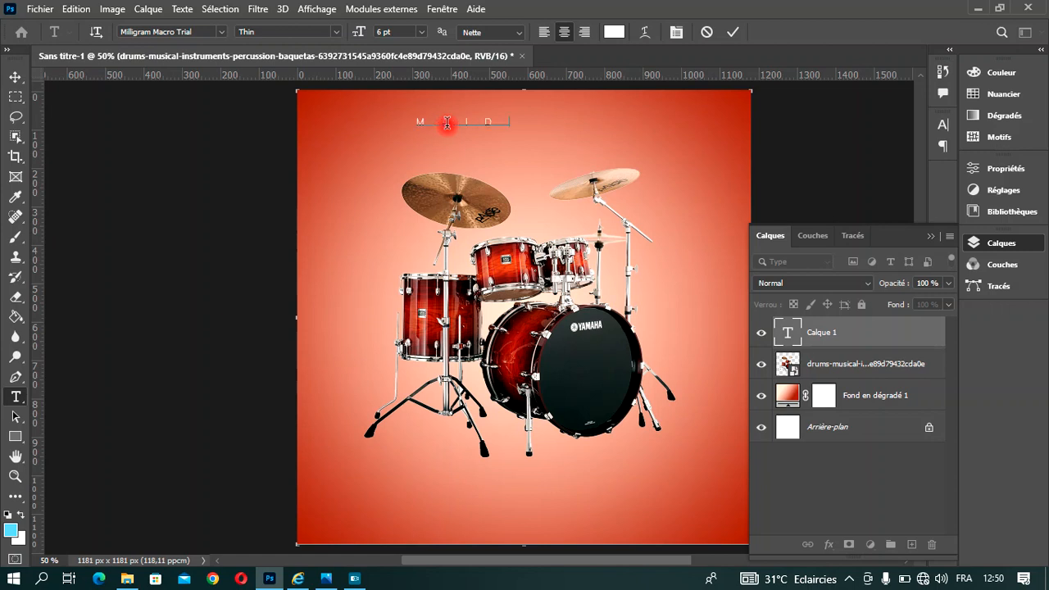
text(MAISON SONY)
click(729, 35)
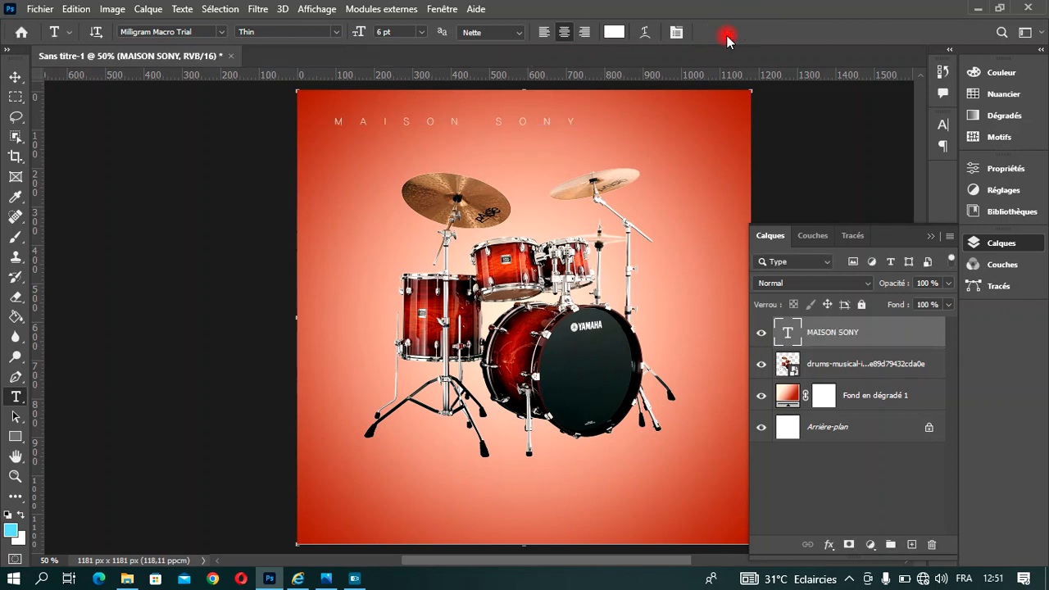
- Centre the MAISON SONY text horizontally on the whole canvas and remove the selection
click(17, 77)
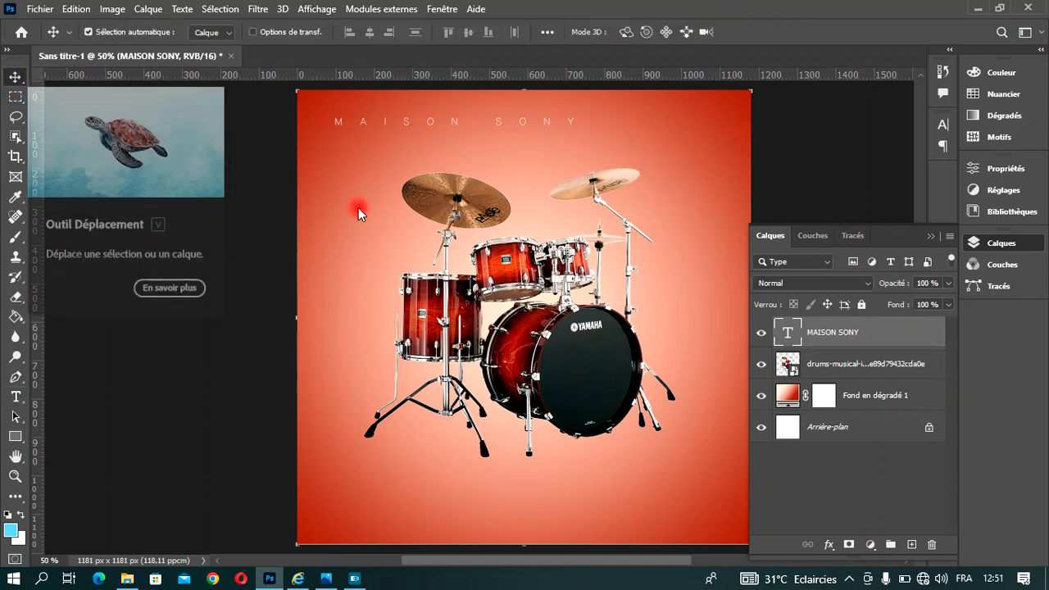
key(ctrl)
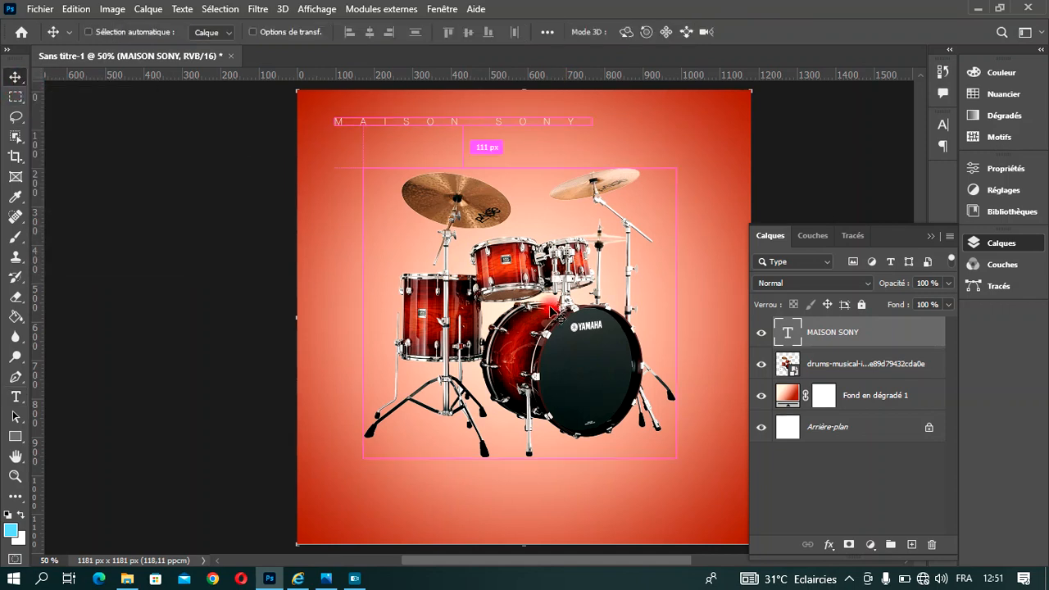
key(ctrl+a)
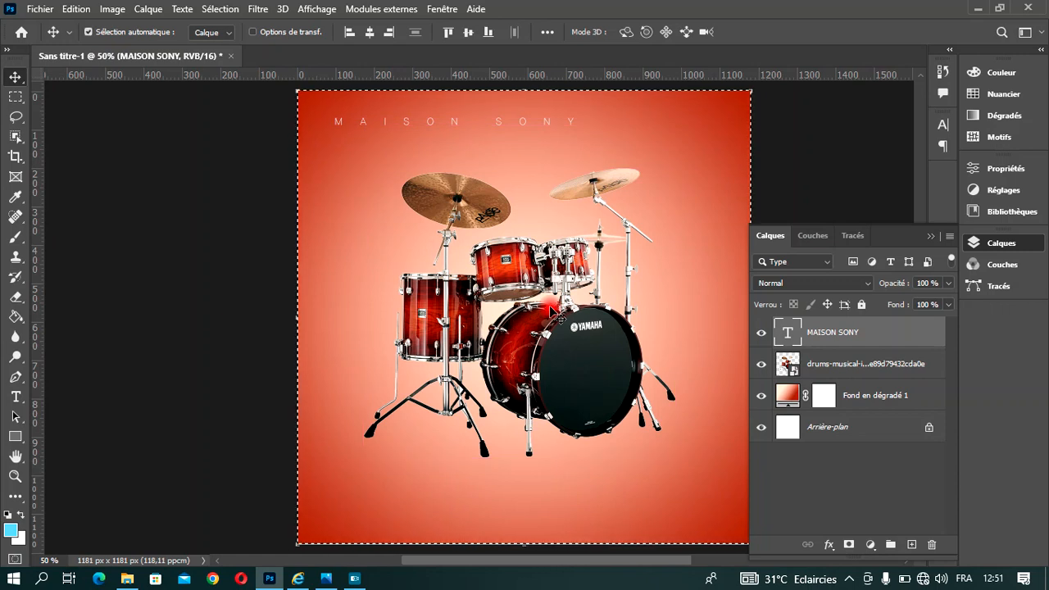
click(368, 35)
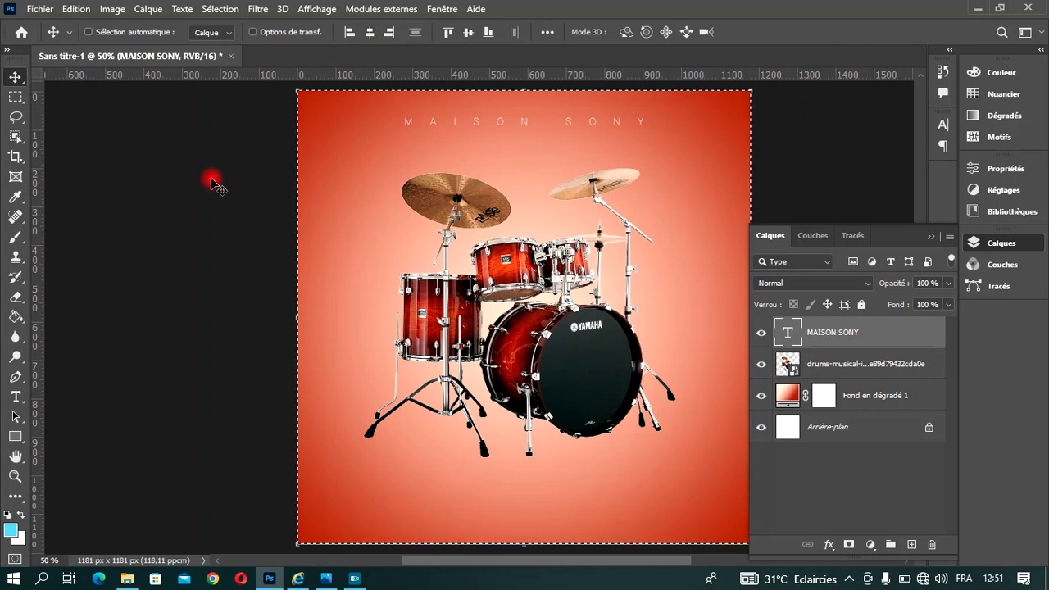
key(ctrl+d)
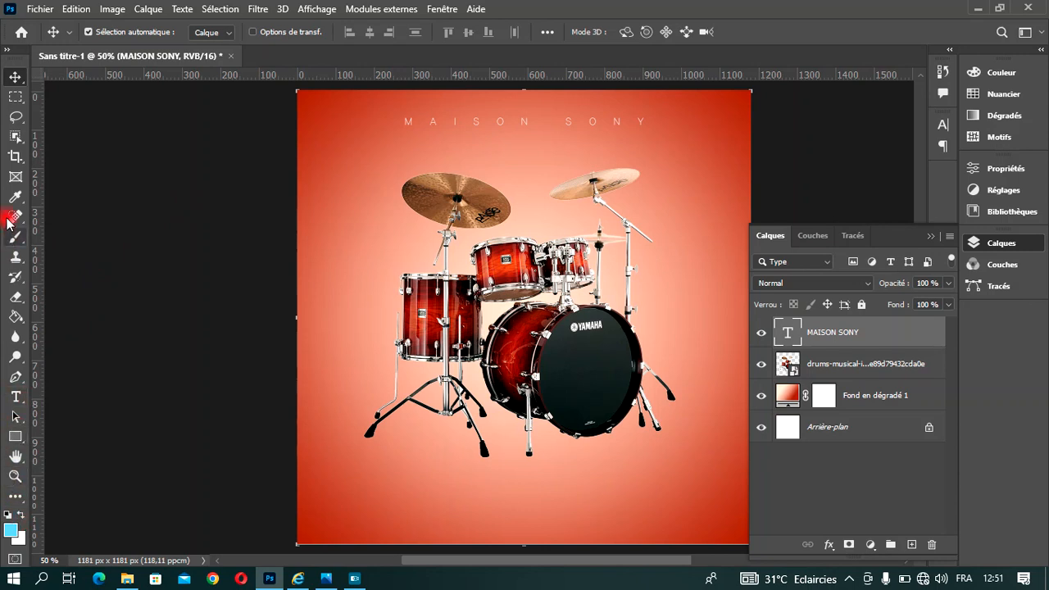
- Start a new text layer just above the drum kit and set its font to Milligram Macro Trial Heavy
click(16, 397)
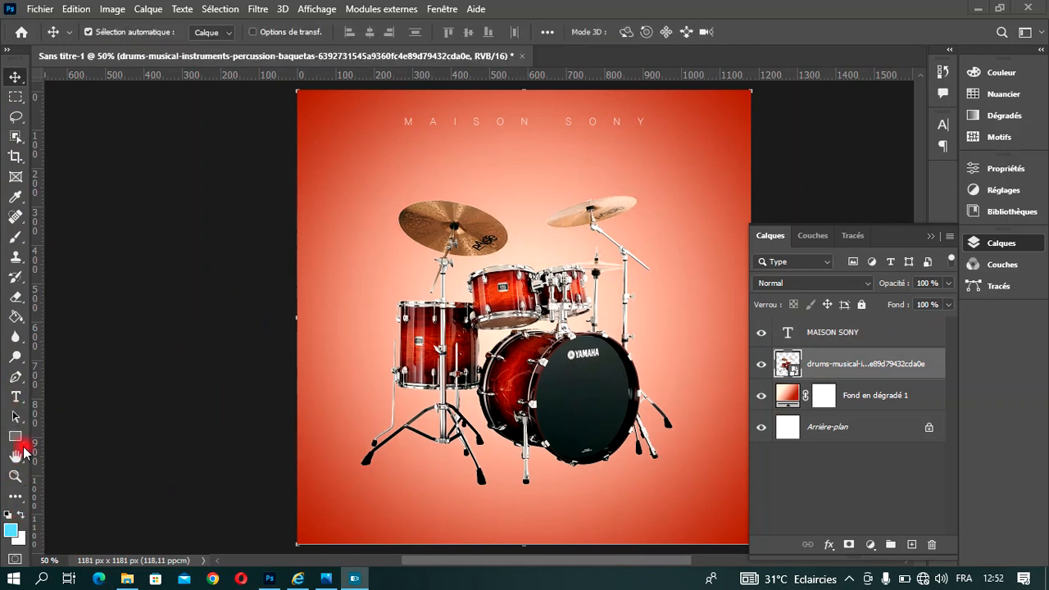
click(15, 398)
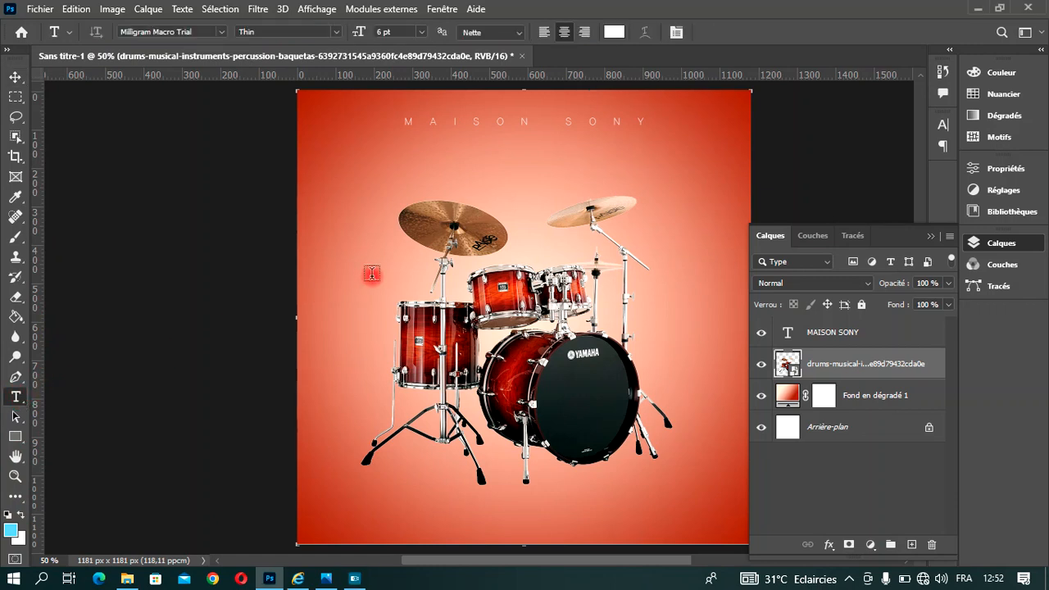
click(439, 182)
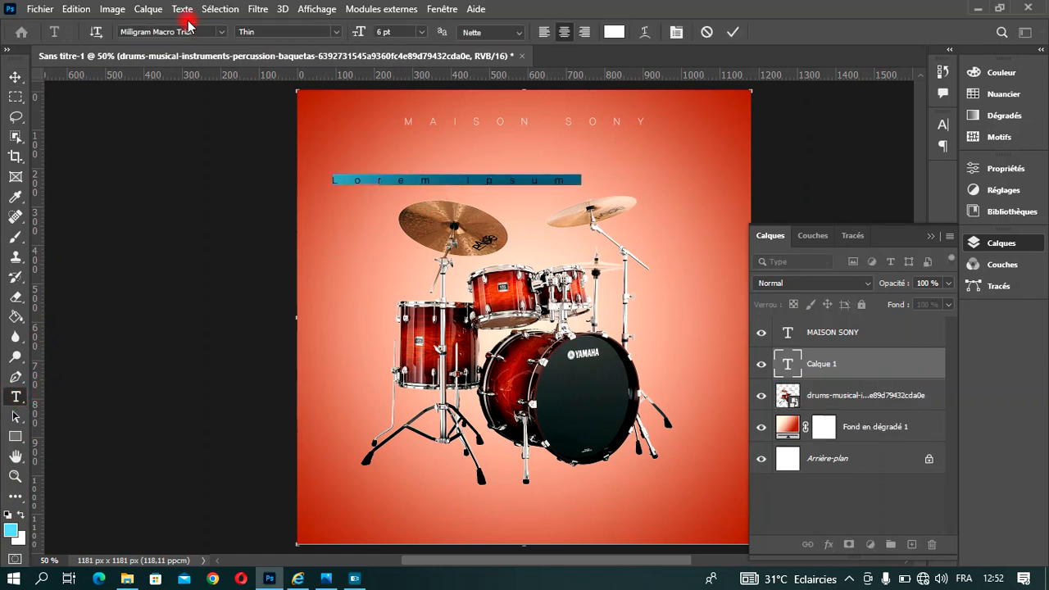
click(221, 33)
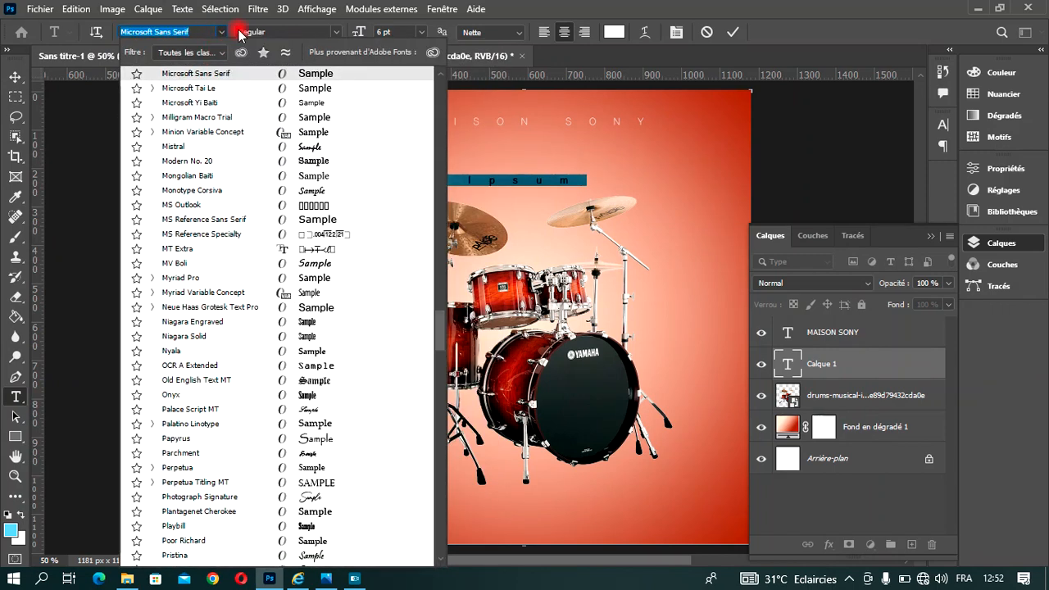
click(338, 35)
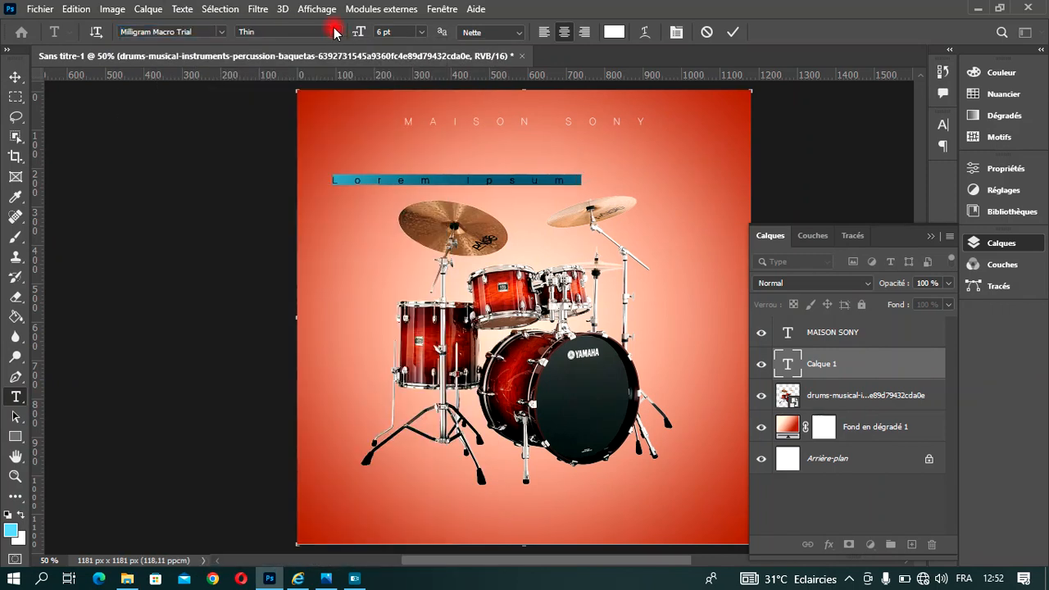
click(336, 33)
click(311, 192)
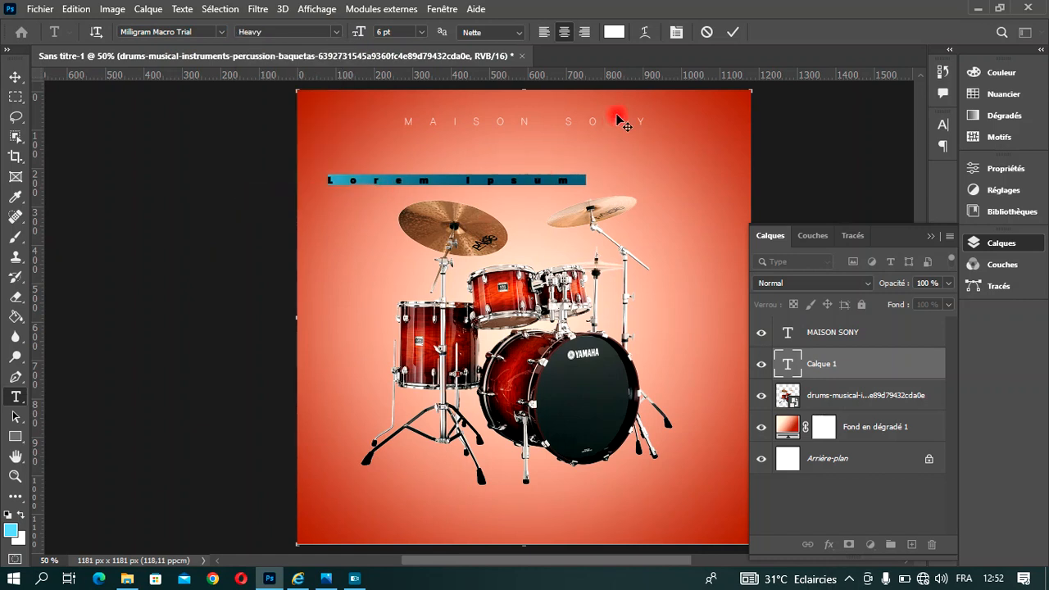
- Set the new text's tracking to 0 and enter the word "CLASSIC"
click(677, 32)
click(859, 175)
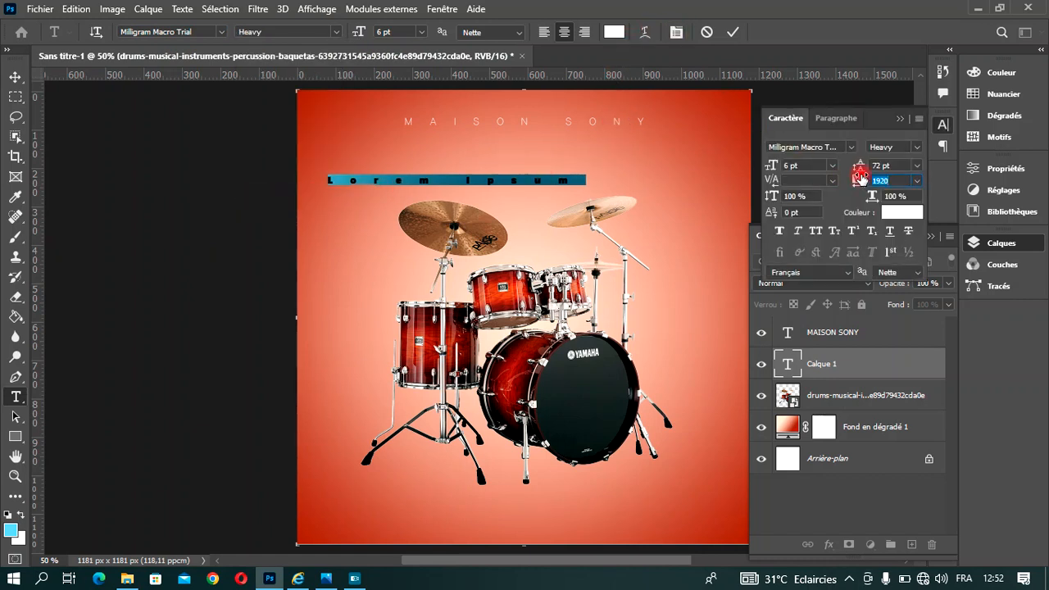
text(0)
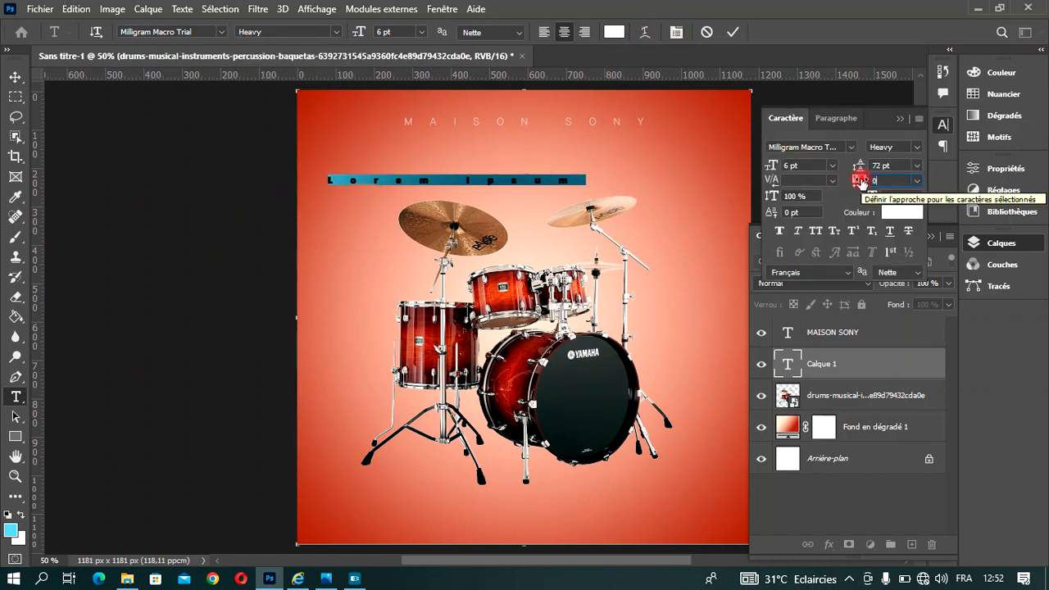
click(901, 122)
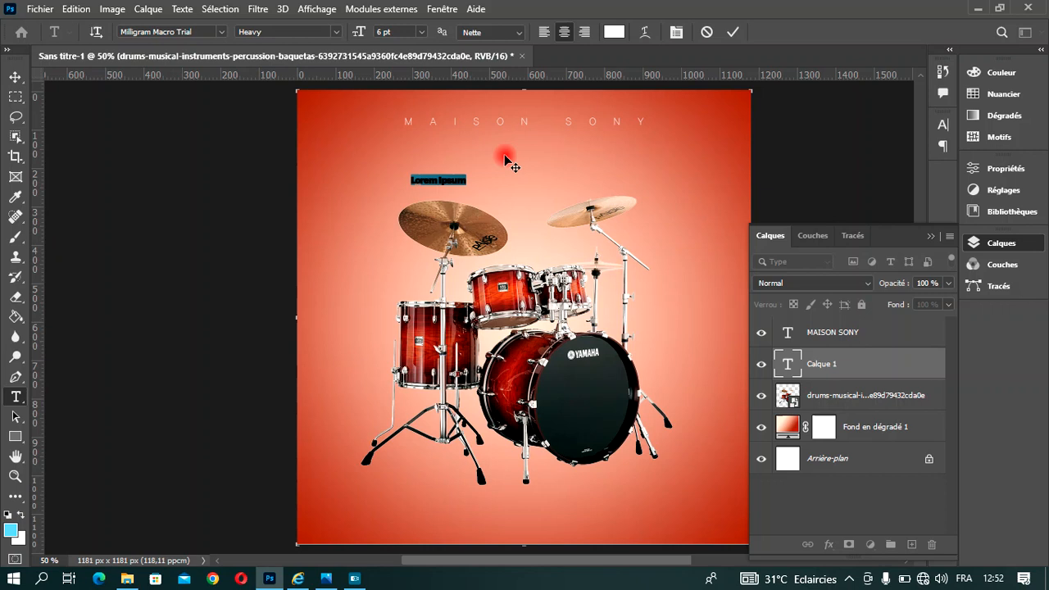
text(ad)
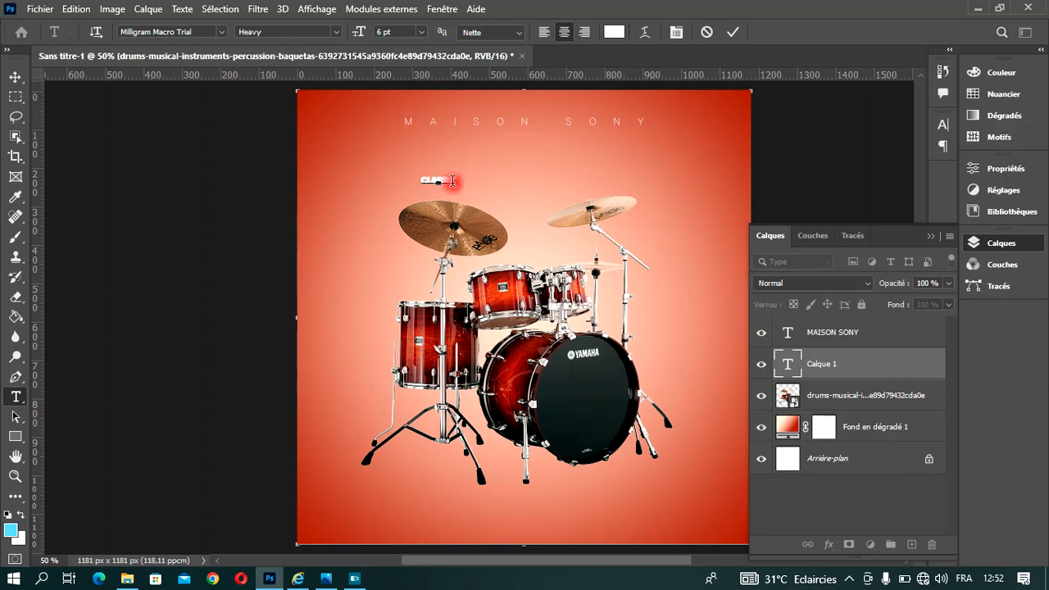
- Enlarge the CLASSIC text to 50 pt, commit it and move it directly below MAISON SONY
drag(451, 180, 420, 180)
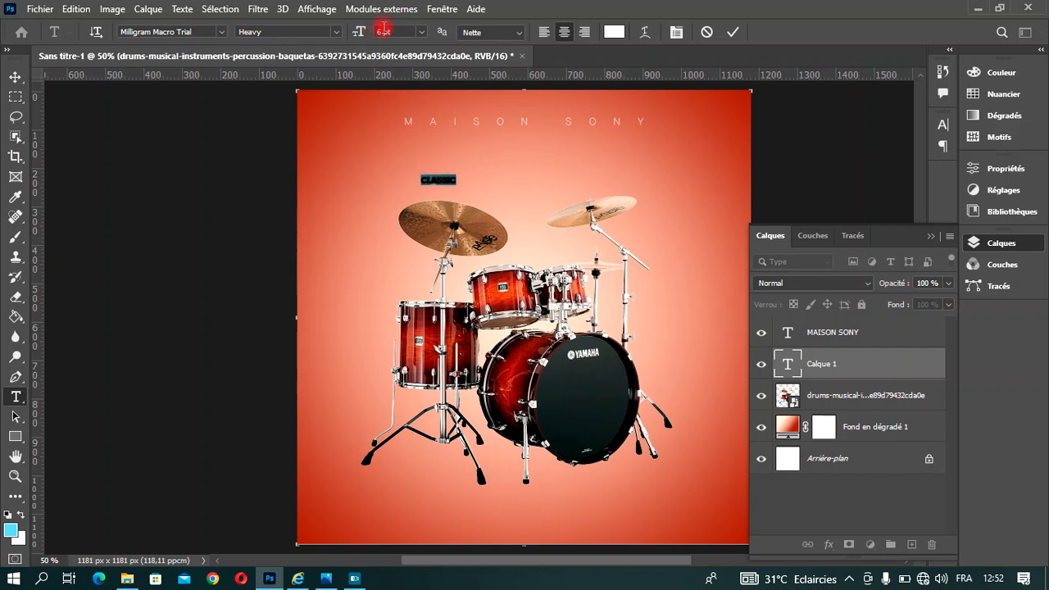
drag(358, 33, 390, 34)
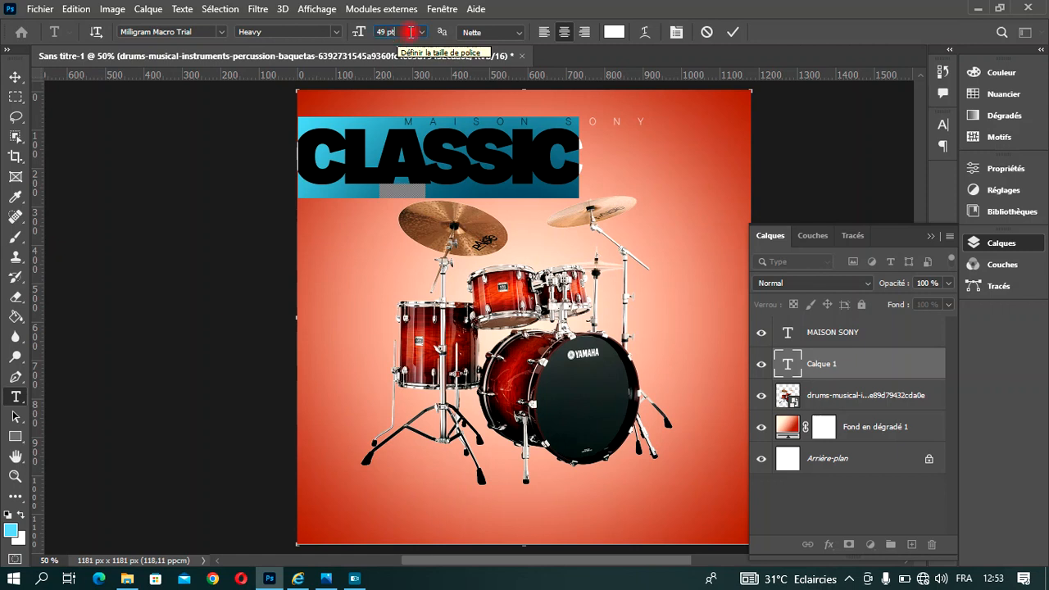
key(Up)
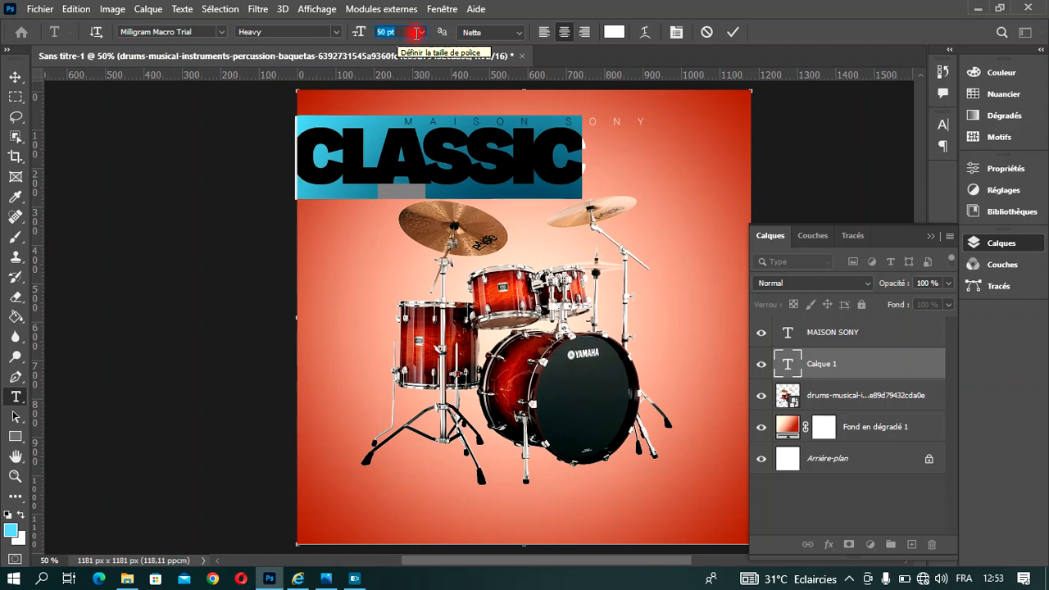
click(732, 32)
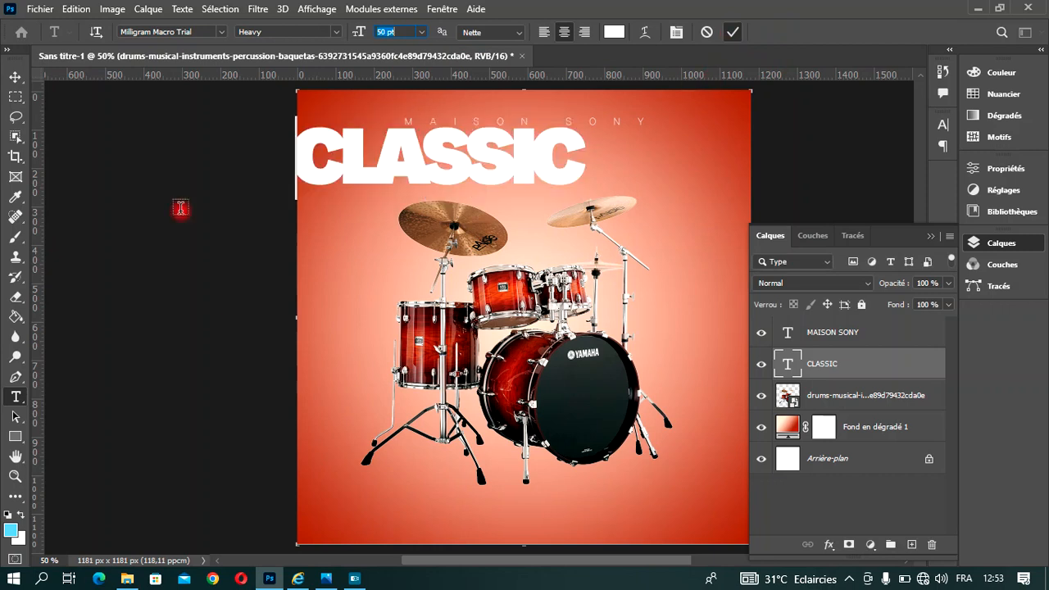
click(7, 79)
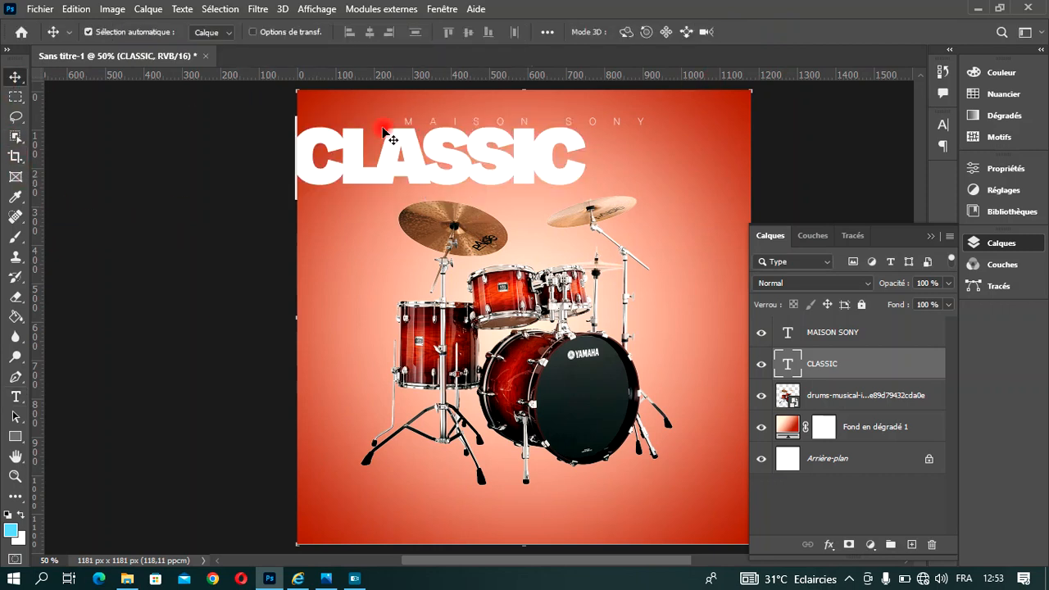
drag(402, 164, 472, 173)
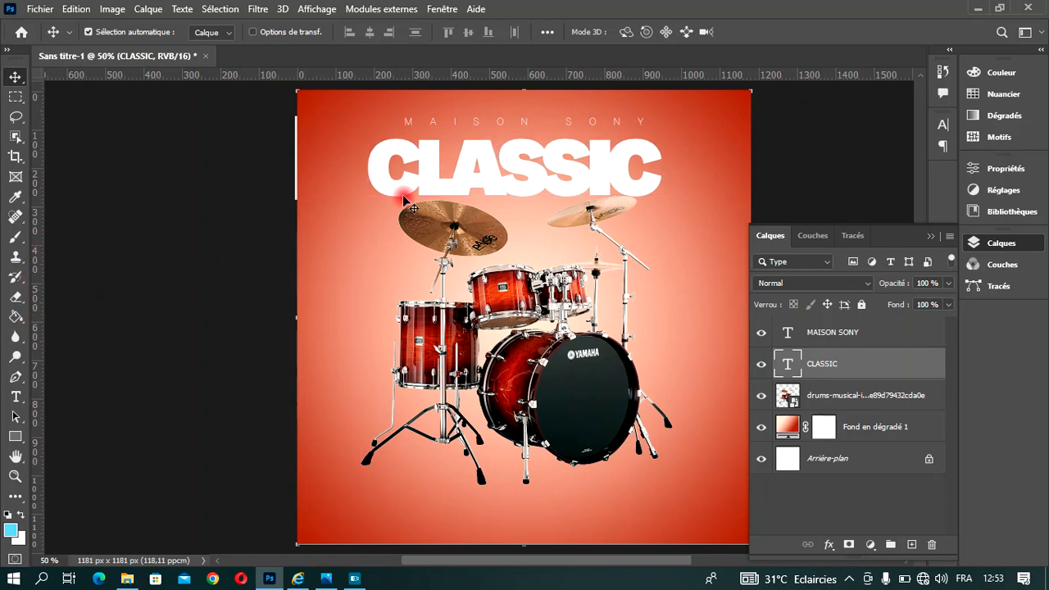
- Set the tracking of the whole CLASSIC text to 40 and commit the change
click(15, 400)
click(553, 174)
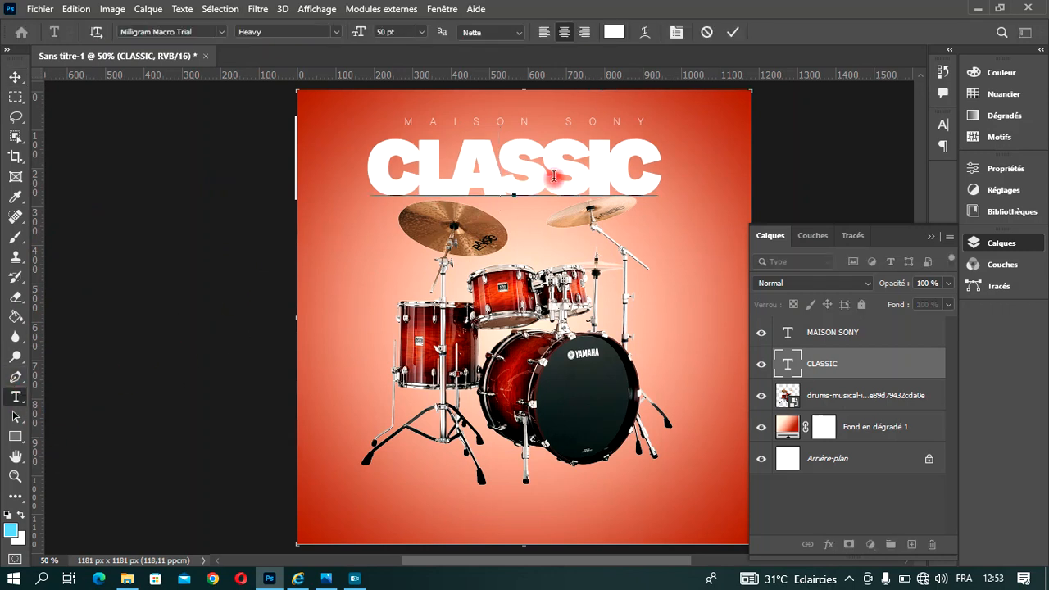
key(ctrl+a)
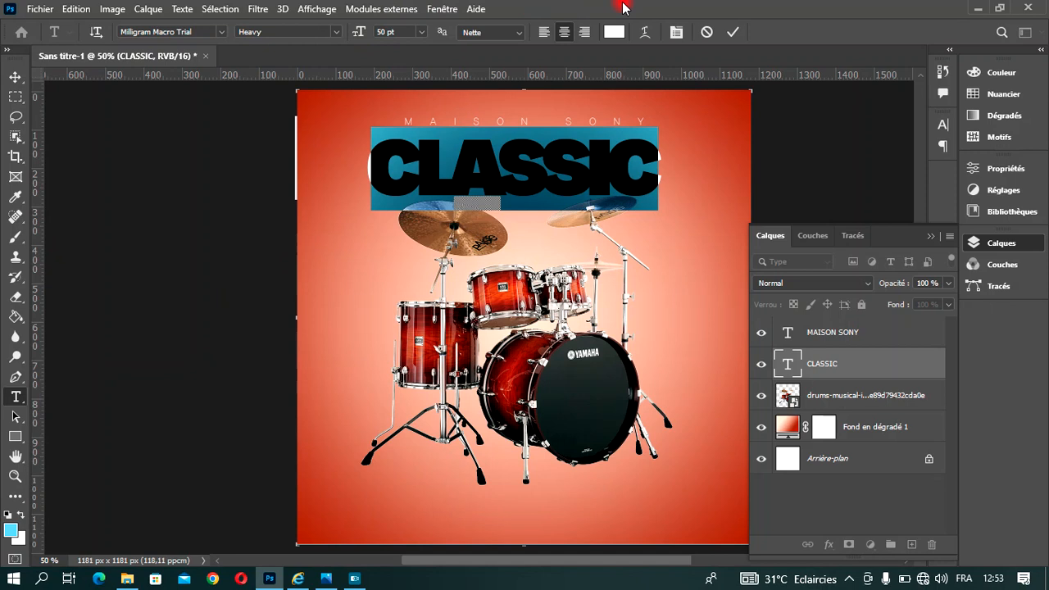
click(676, 32)
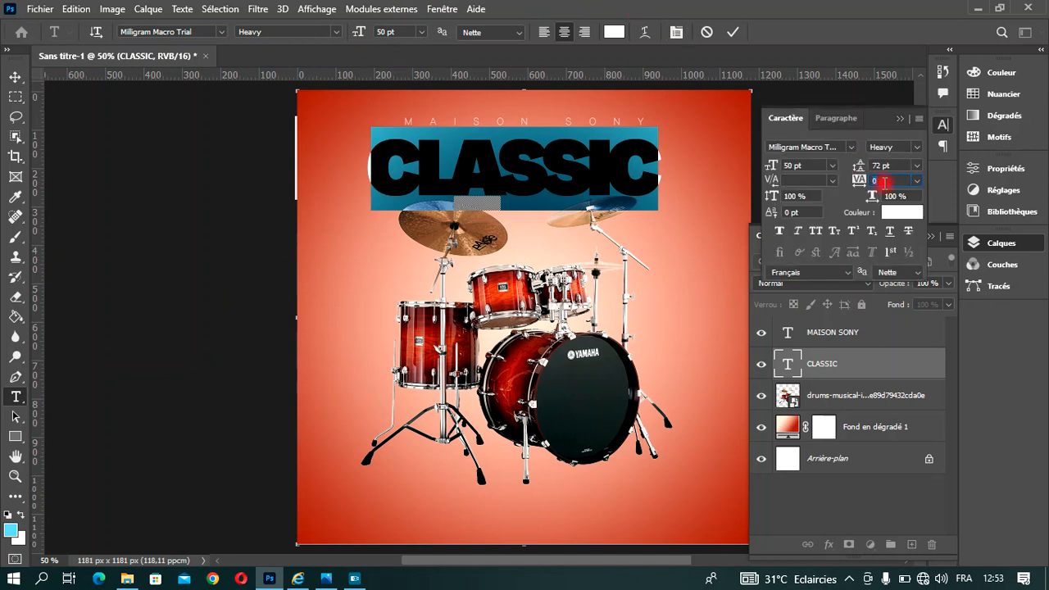
text(40)
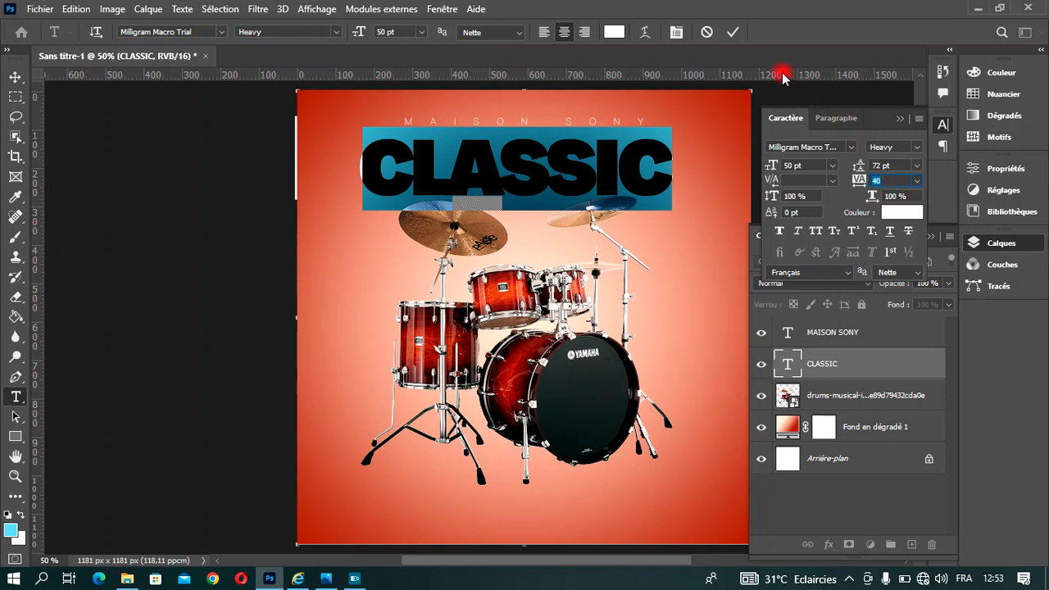
click(733, 35)
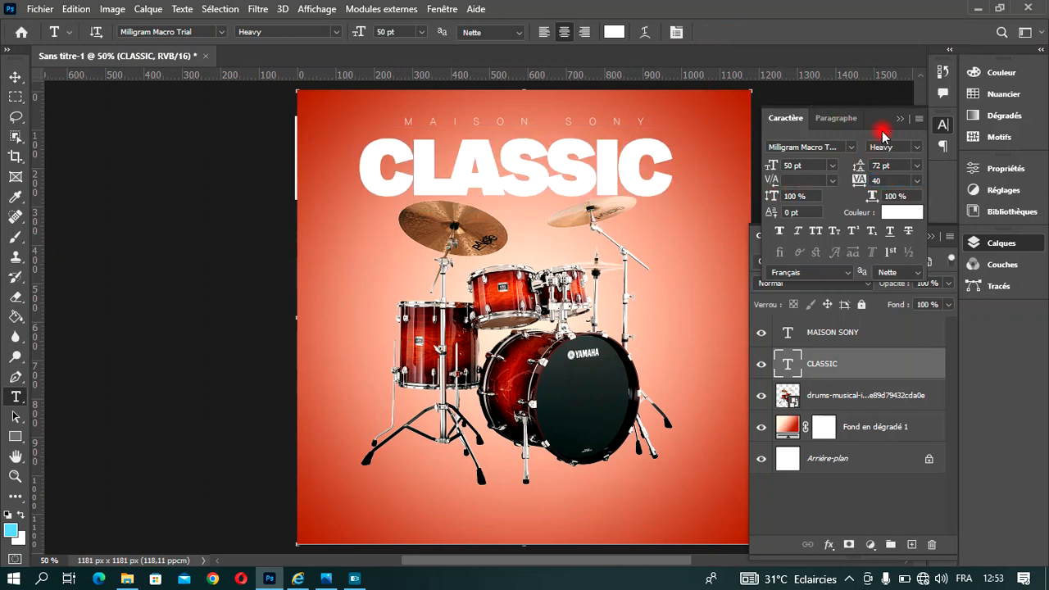
click(902, 120)
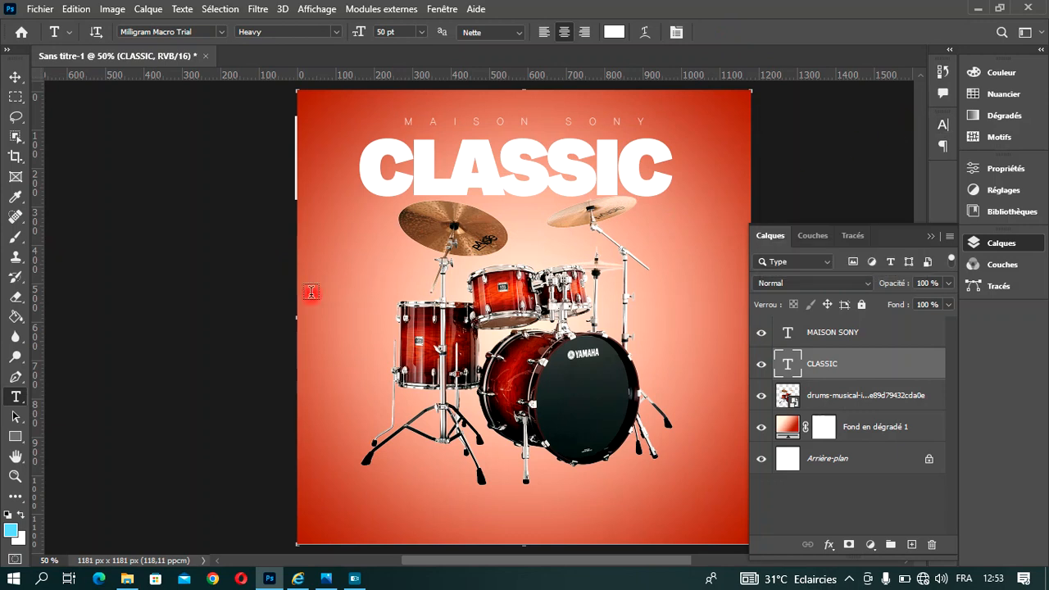
- Centre the CLASSIC text horizontally on the whole canvas and remove the selection
click(14, 76)
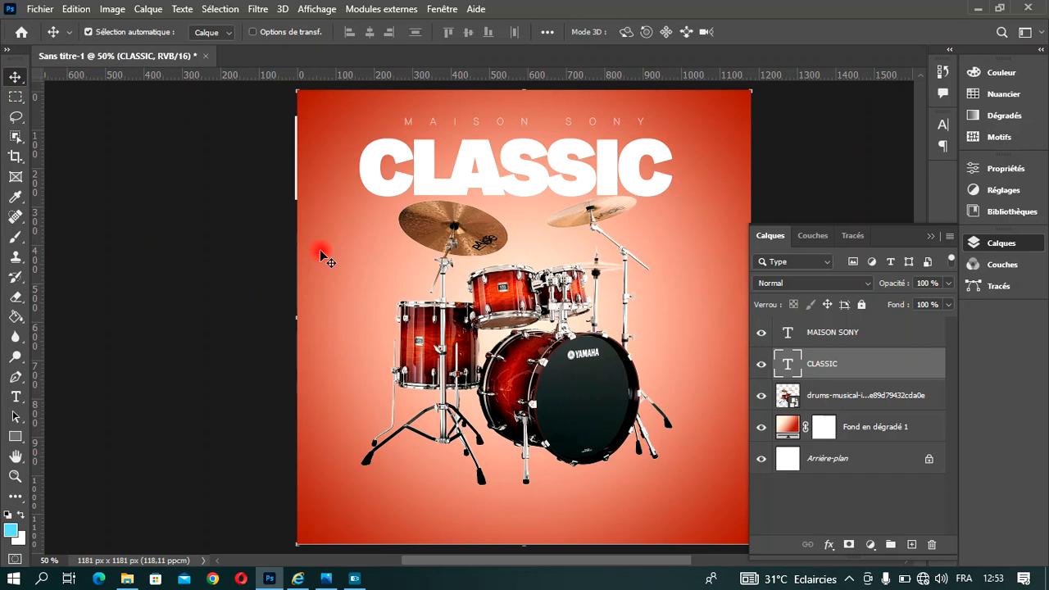
key(ctrl+a)
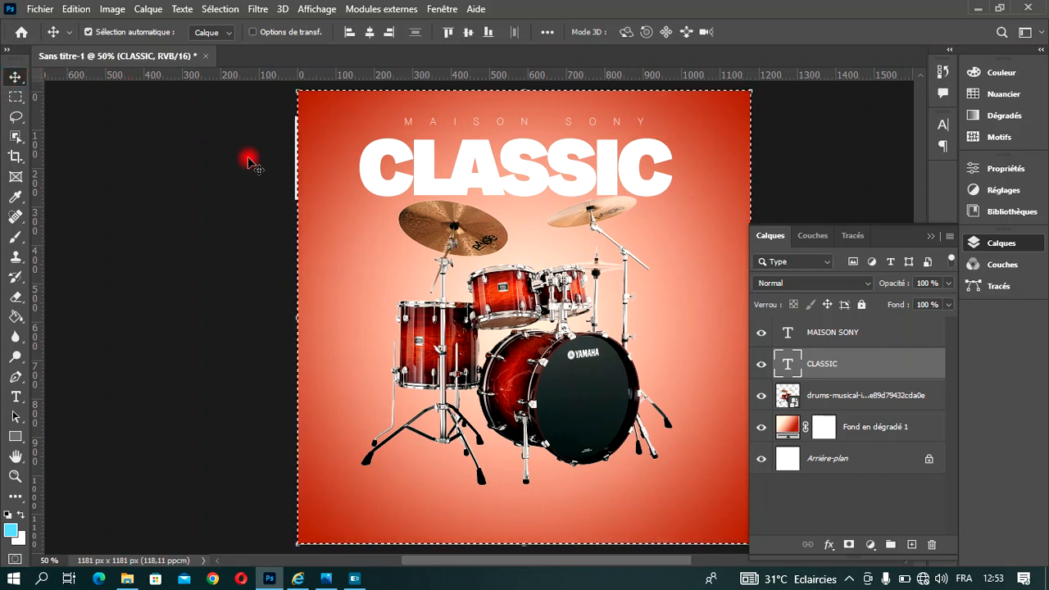
click(369, 32)
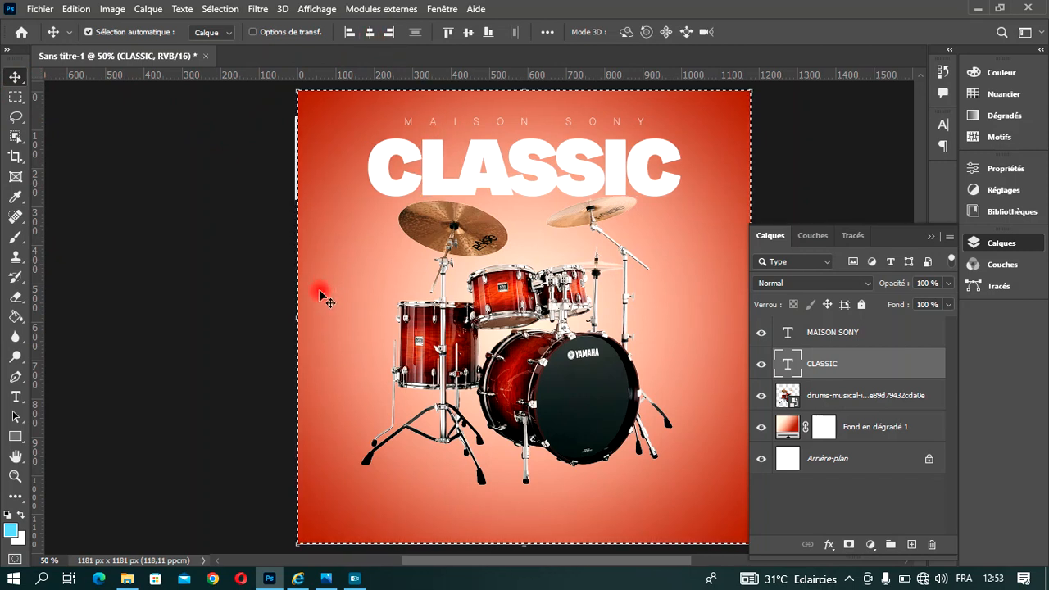
key(ctrl+d)
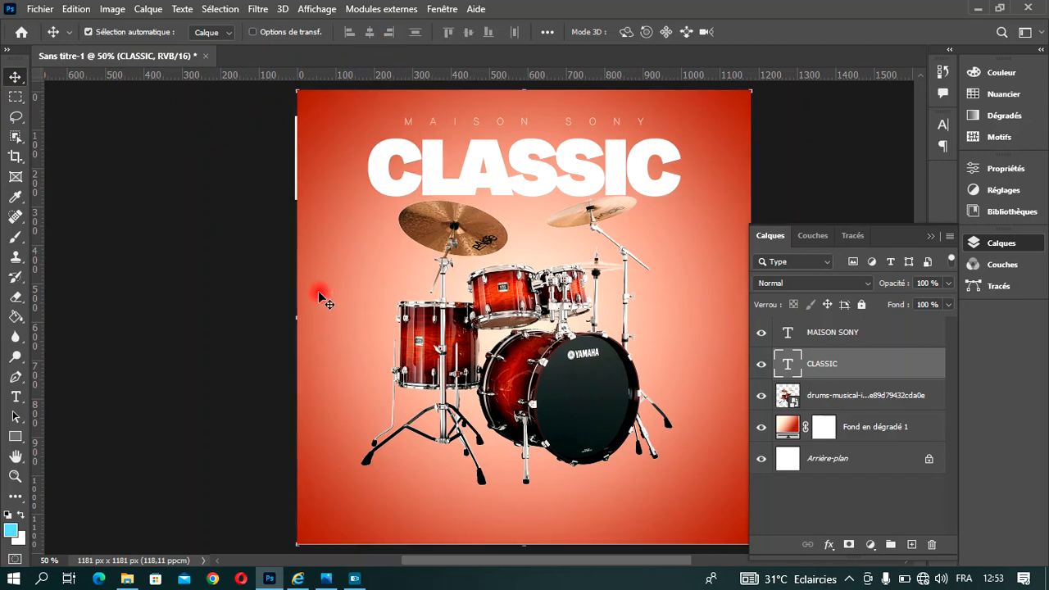
- Add a new text below CLASSIC in Milligram Macro Trial Medium and enter the word "DRUM"
scroll(374, 375, down, 3)
scroll(374, 369, up, 3)
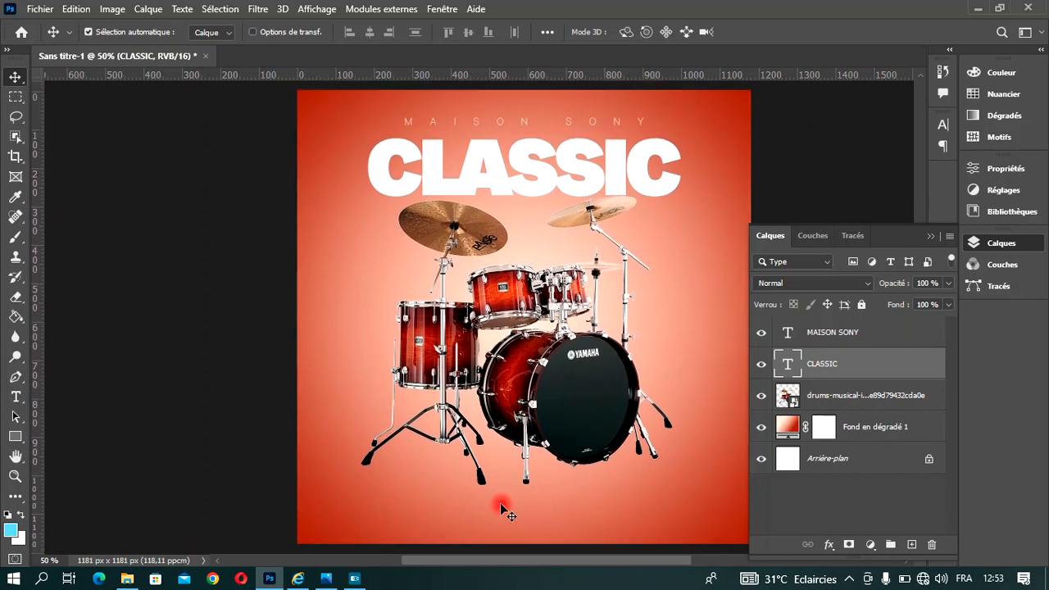
drag(521, 565, 529, 571)
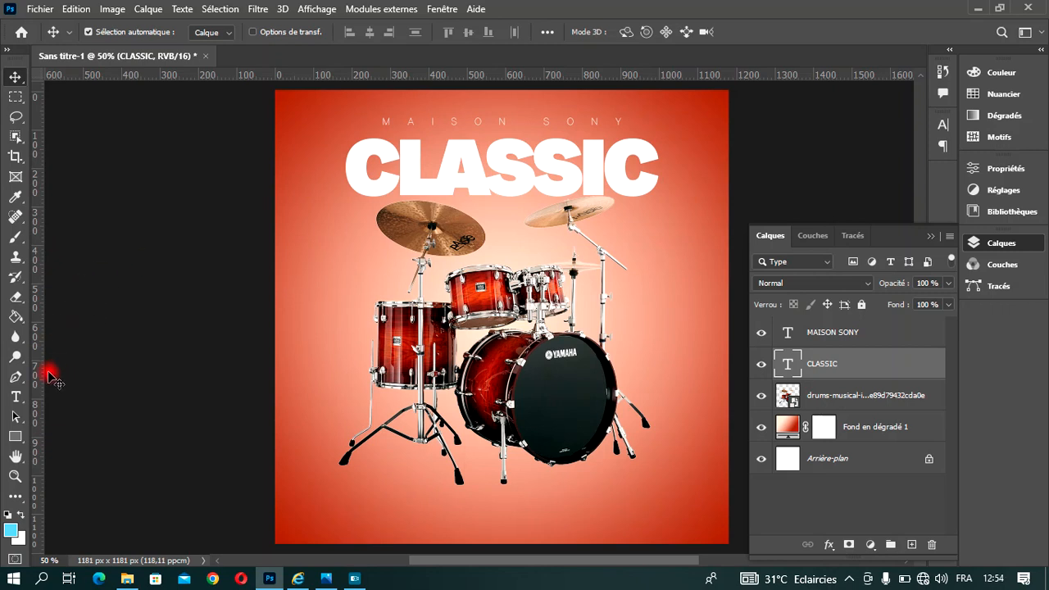
click(16, 396)
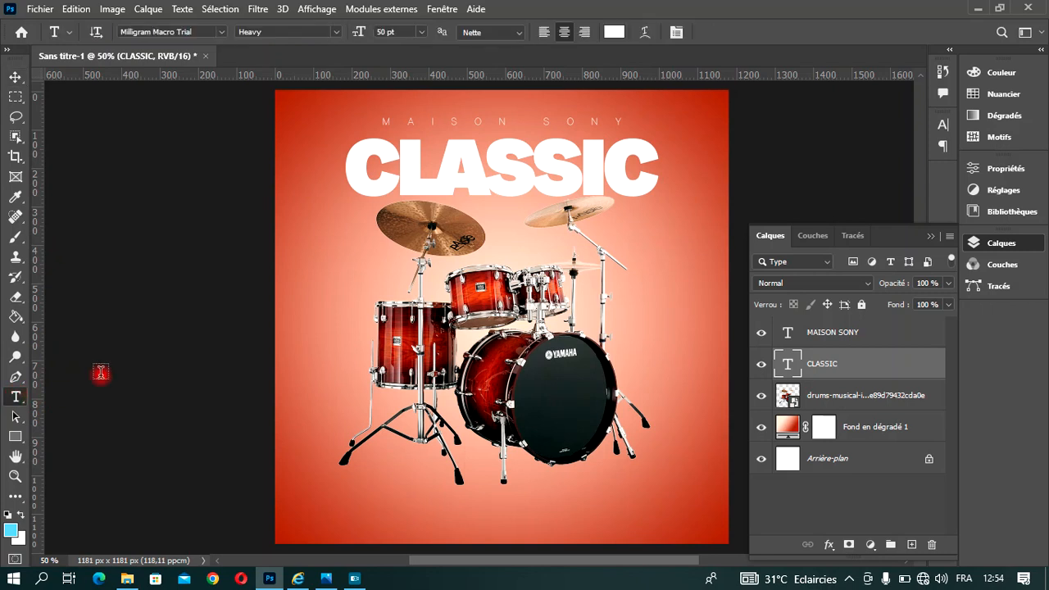
click(344, 262)
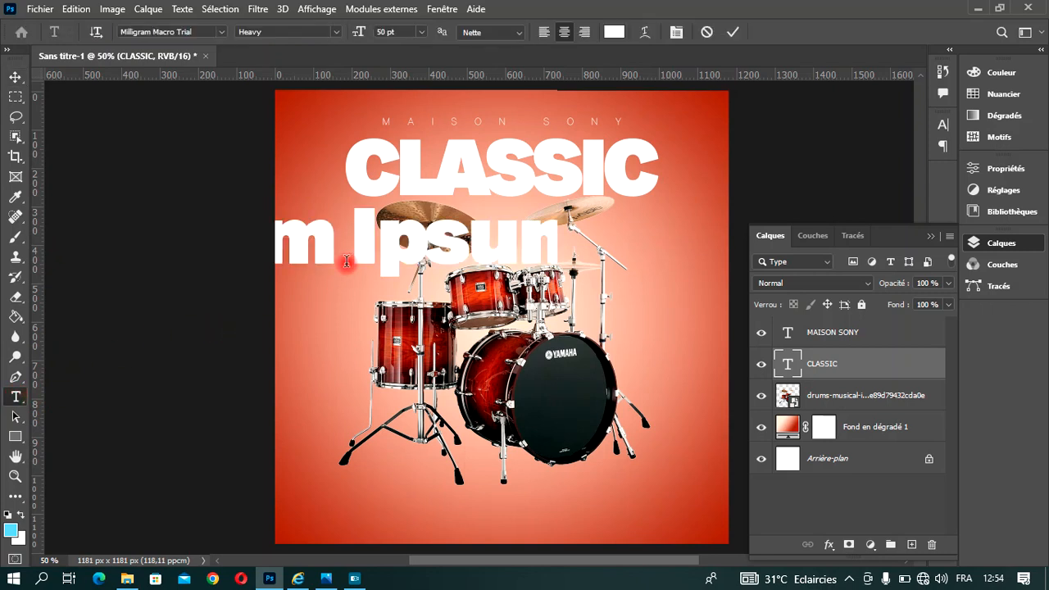
click(336, 31)
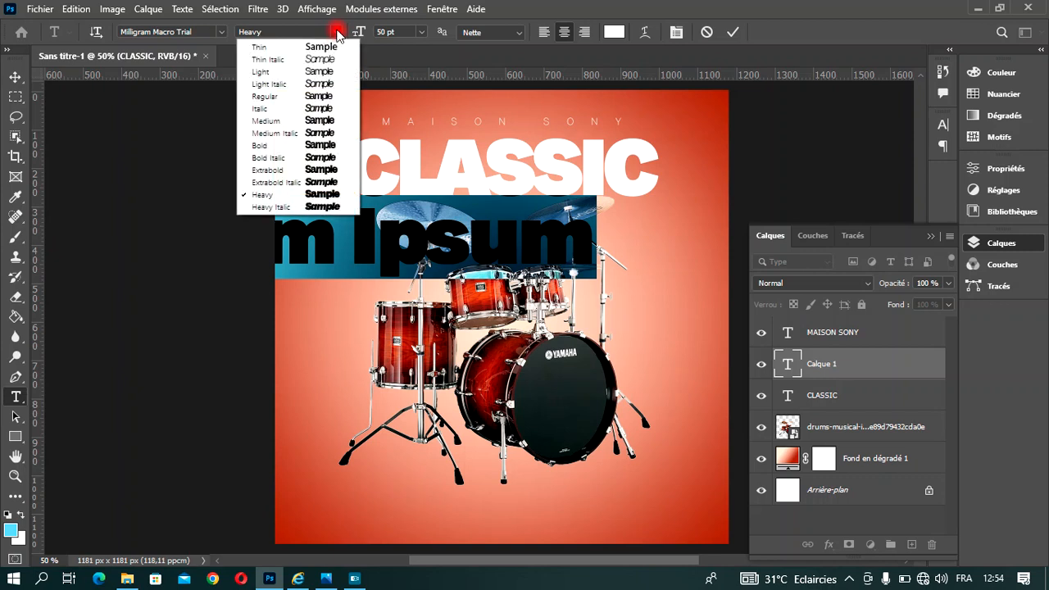
click(325, 123)
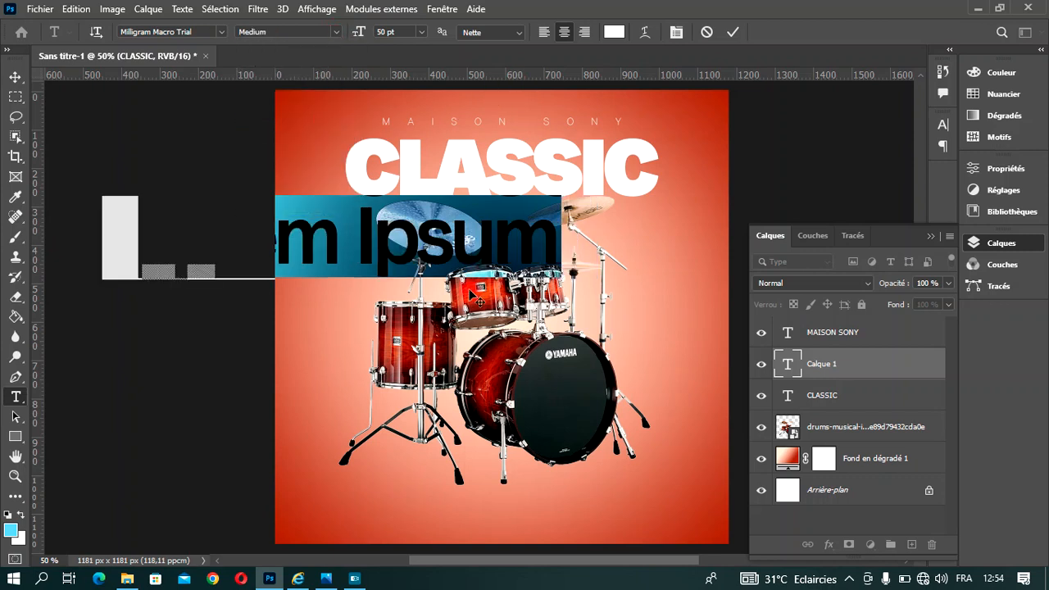
drag(447, 314, 602, 336)
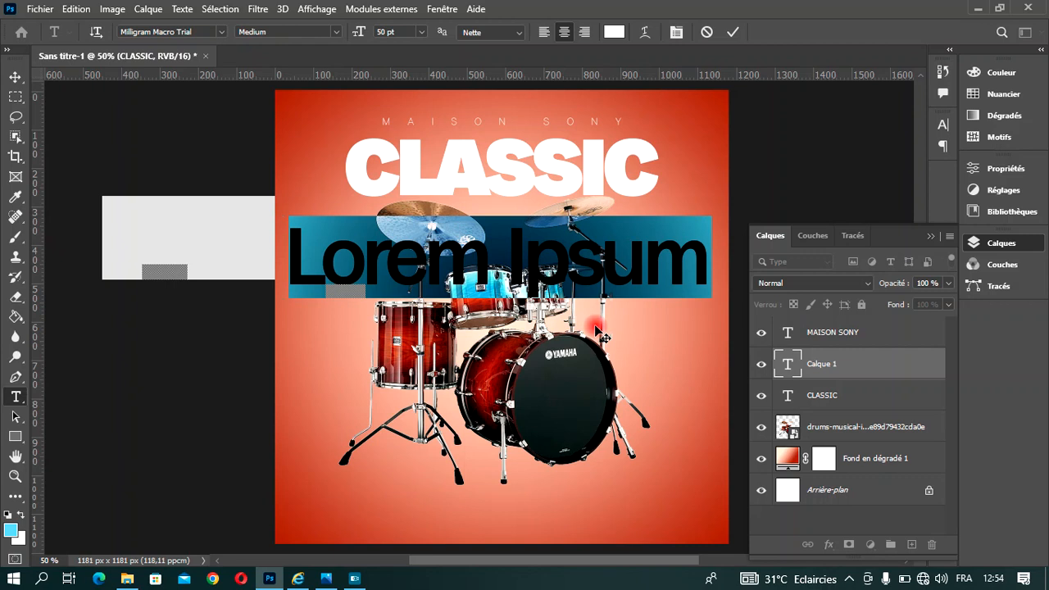
text(DRUM)
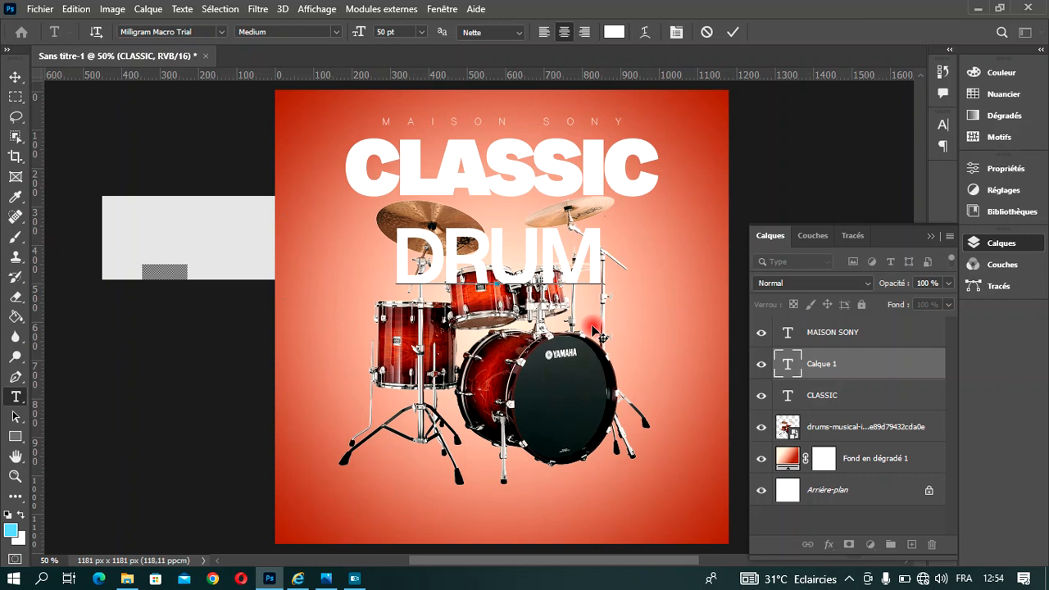
- Set the whole DRUM text to 34 pt and colour it black (000000)
drag(606, 247, 398, 238)
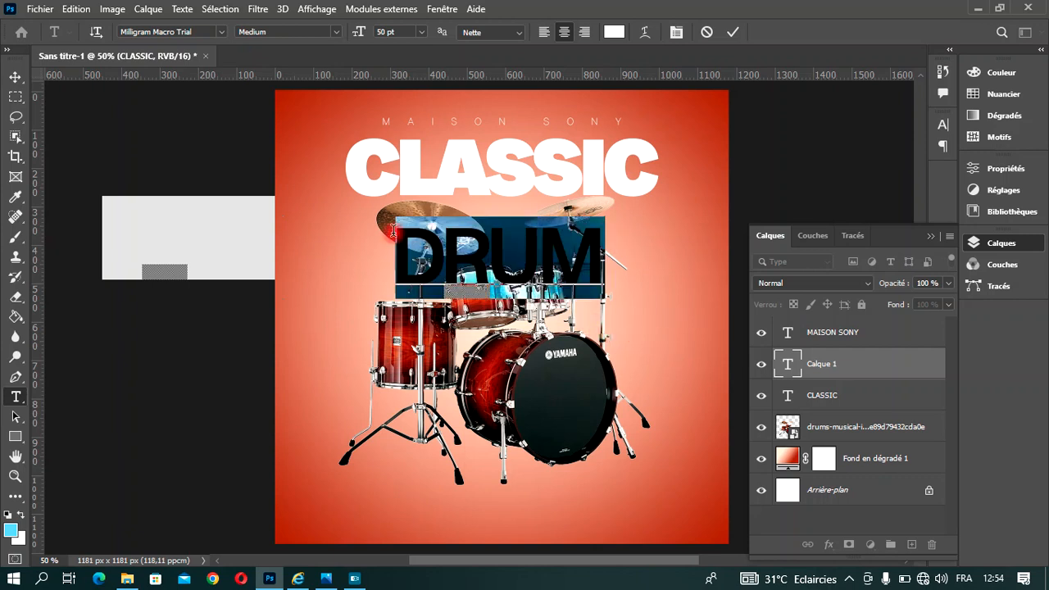
mouse_move(361, 36)
mouse_down()
mouse_move(341, 38)
mouse_move(367, 37)
mouse_up()
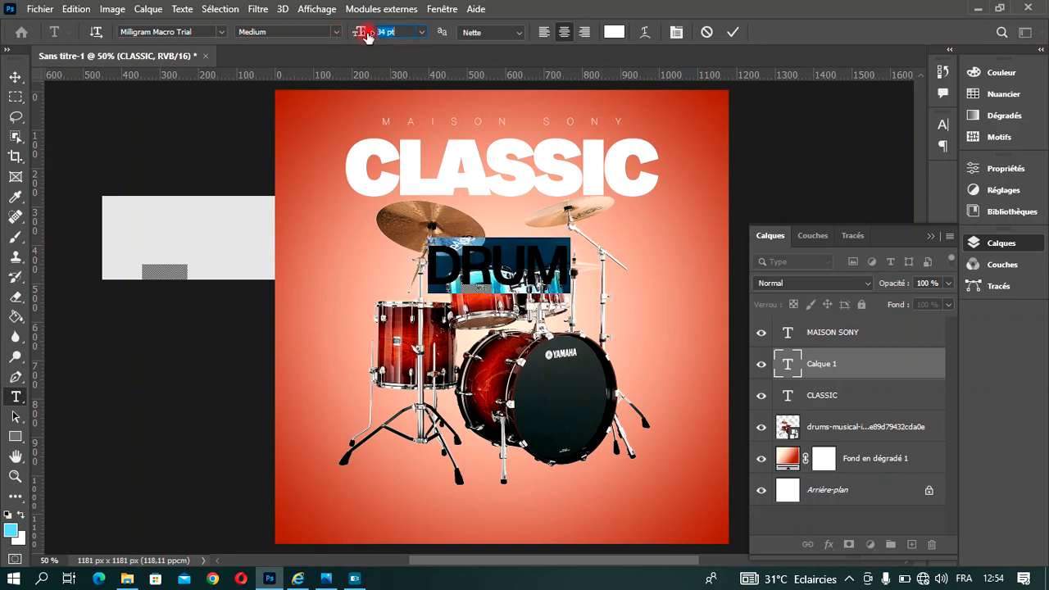
click(613, 32)
drag(609, 160, 515, 365)
click(874, 139)
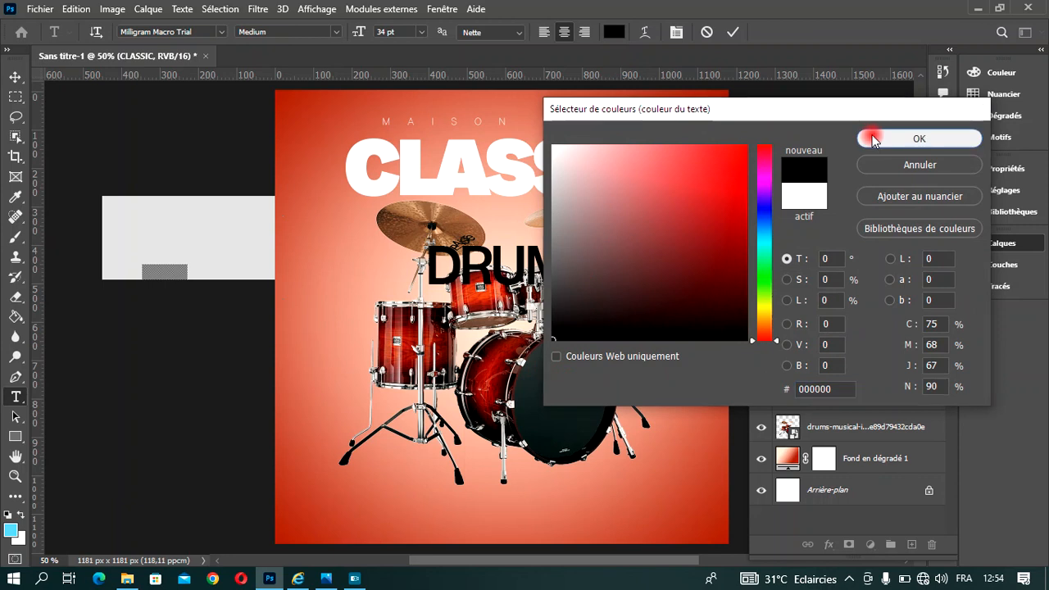
- Move the black DRUM text up over the middle of CLASSIC and commit it
drag(580, 317, 587, 223)
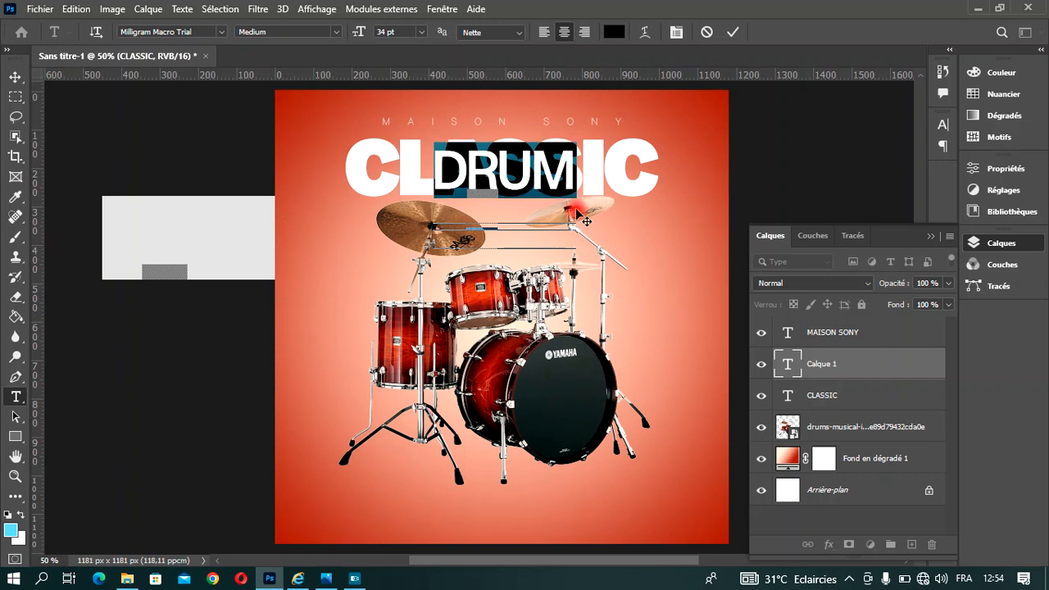
click(730, 32)
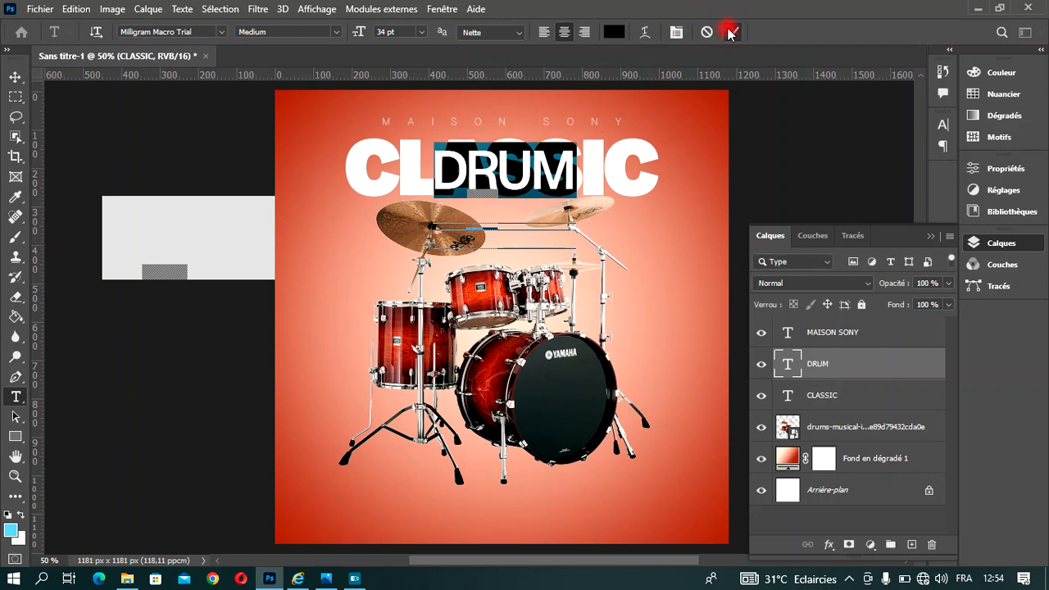
click(16, 74)
drag(563, 187, 573, 179)
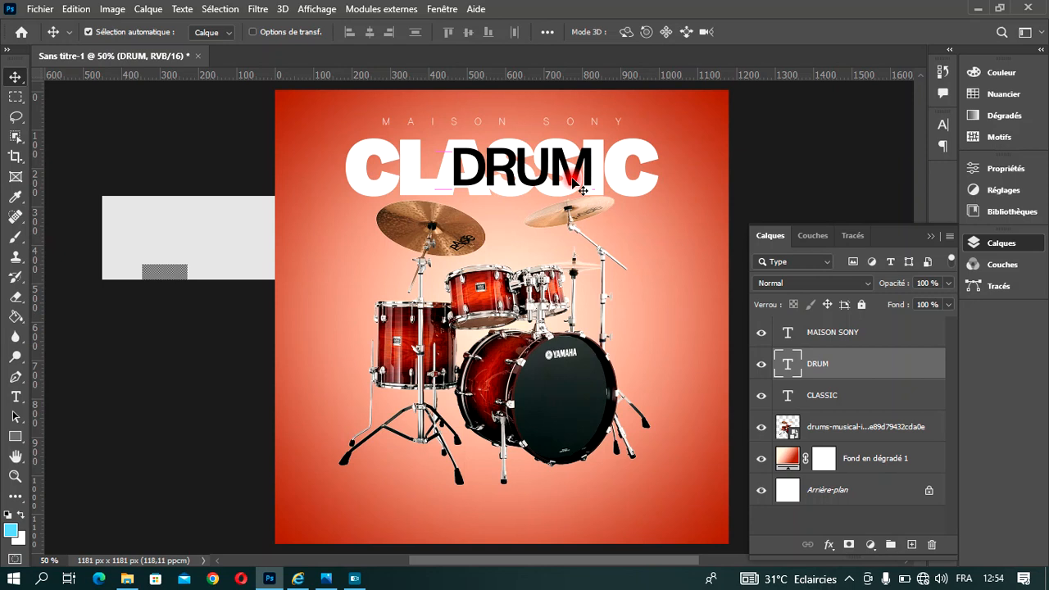
- Nudge the DRUM text slightly to the left over the CLASSIC text
key(Left)
key(Left)
key(Left)
key(Left)
key(Left)
key(Left)
key(Left)
key(Left)
key(Left)
key(Left)
key(Left)
key(Left)
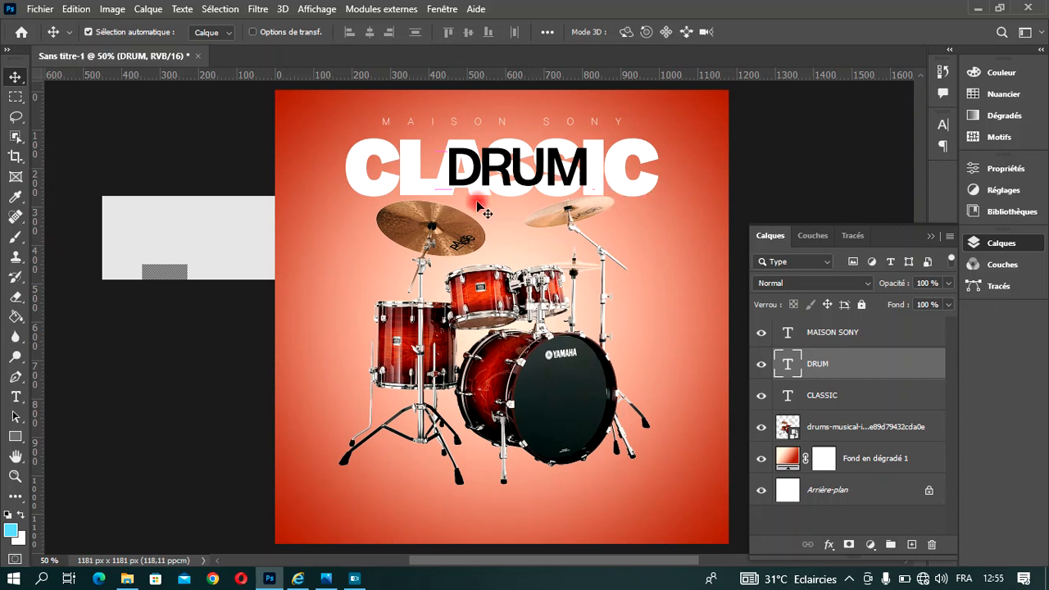
- Change the font style of the whole DRUM text to Bold and commit the change
key(t)
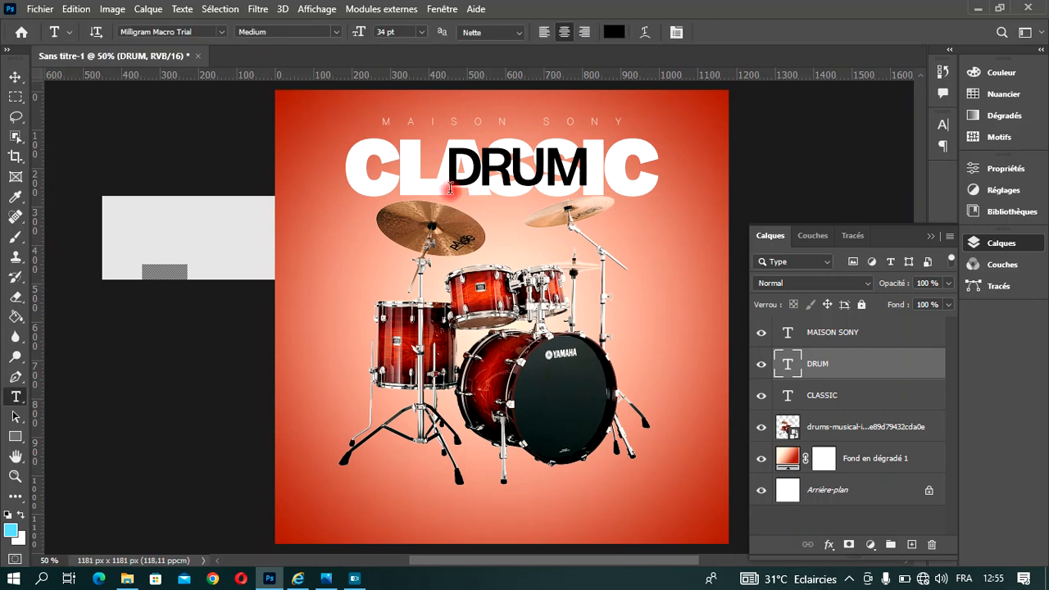
click(512, 174)
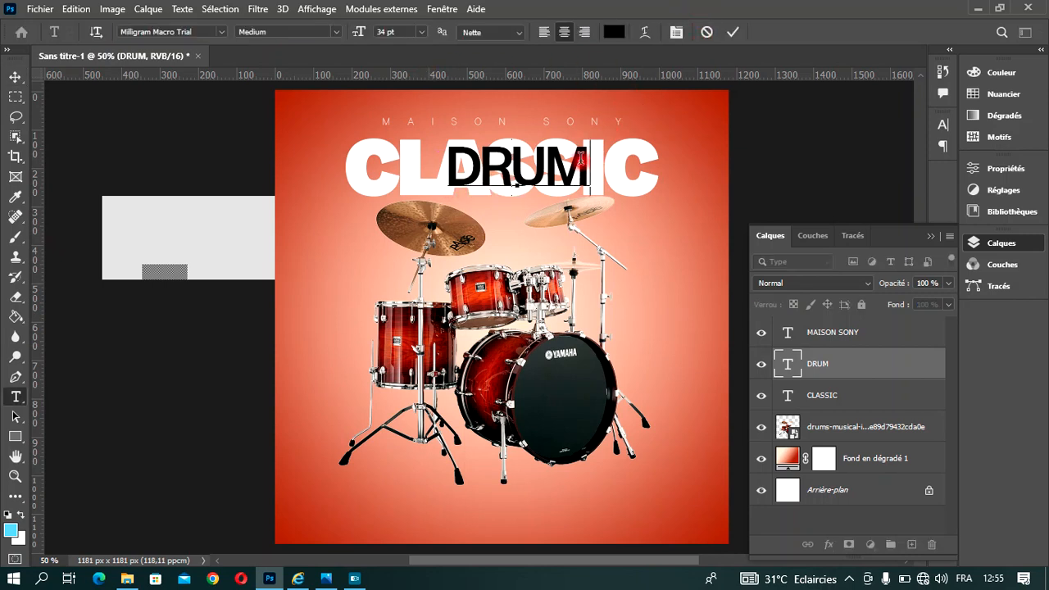
key(ctrl+a)
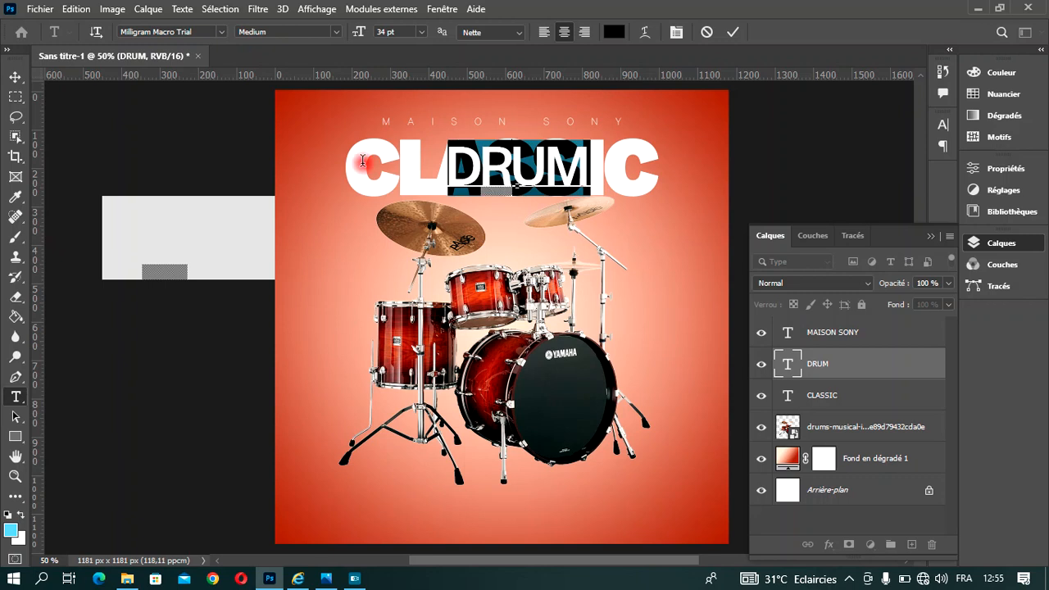
click(336, 33)
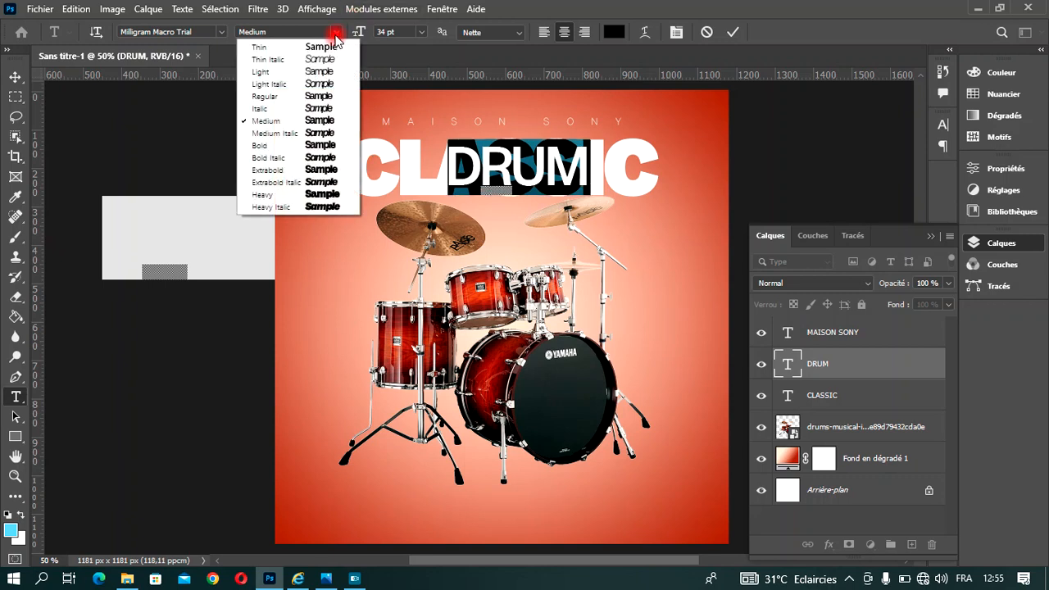
click(320, 146)
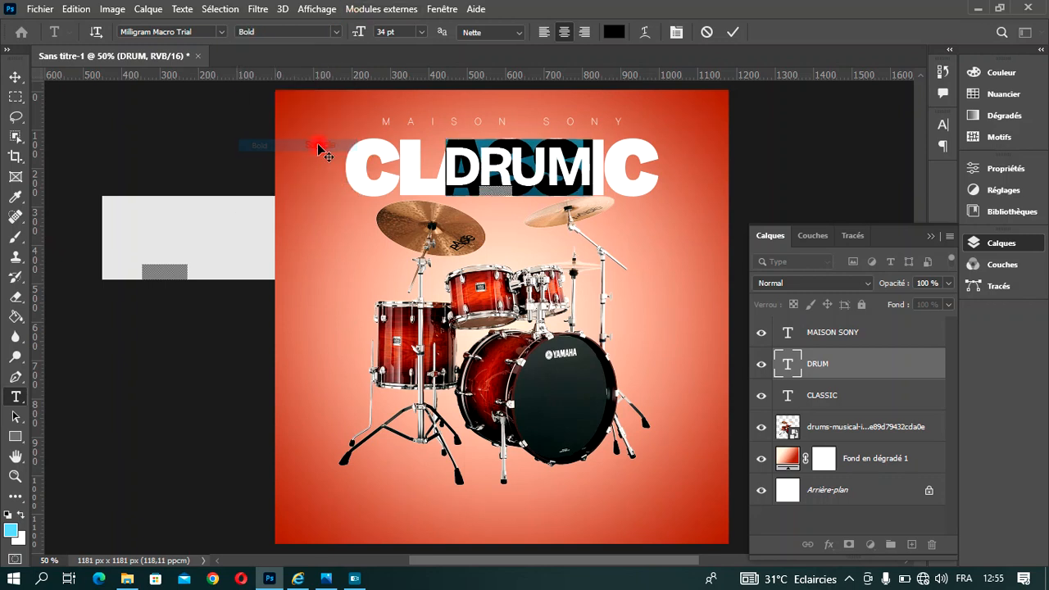
click(734, 32)
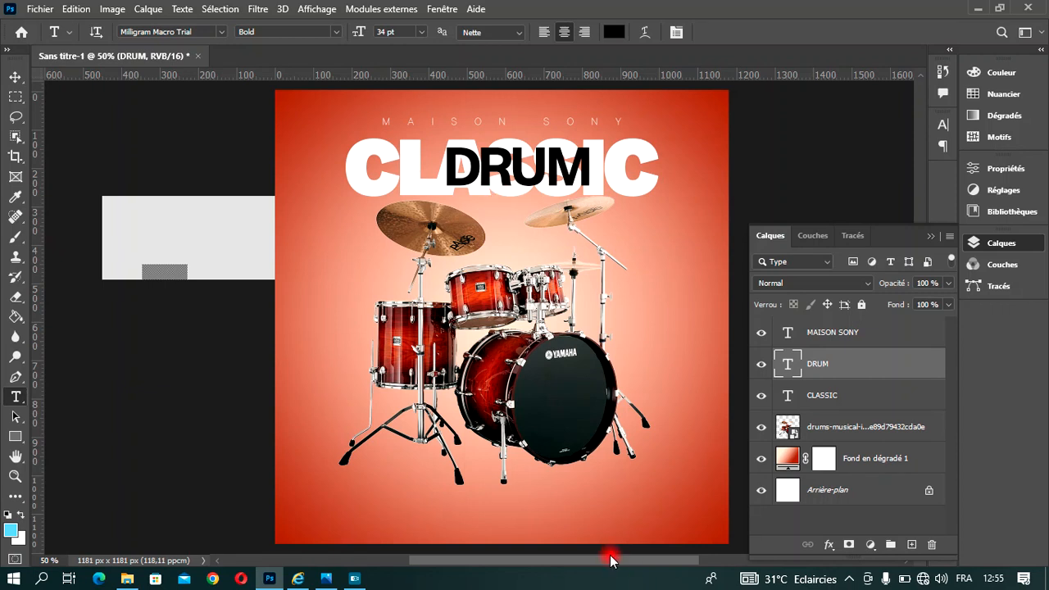
drag(614, 560, 605, 560)
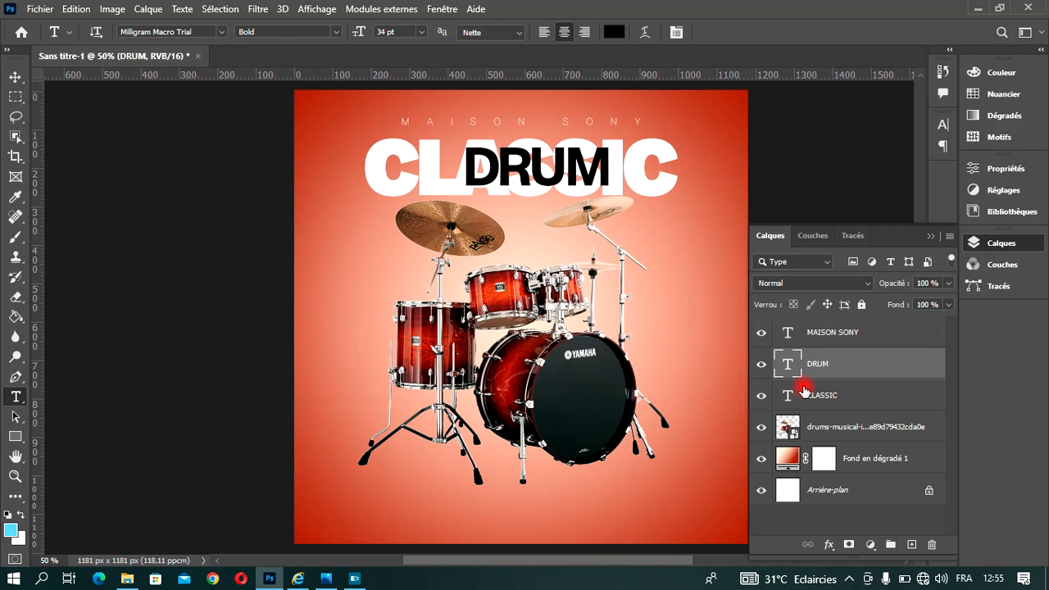
drag(815, 370, 790, 398)
ctrl+click(788, 398)
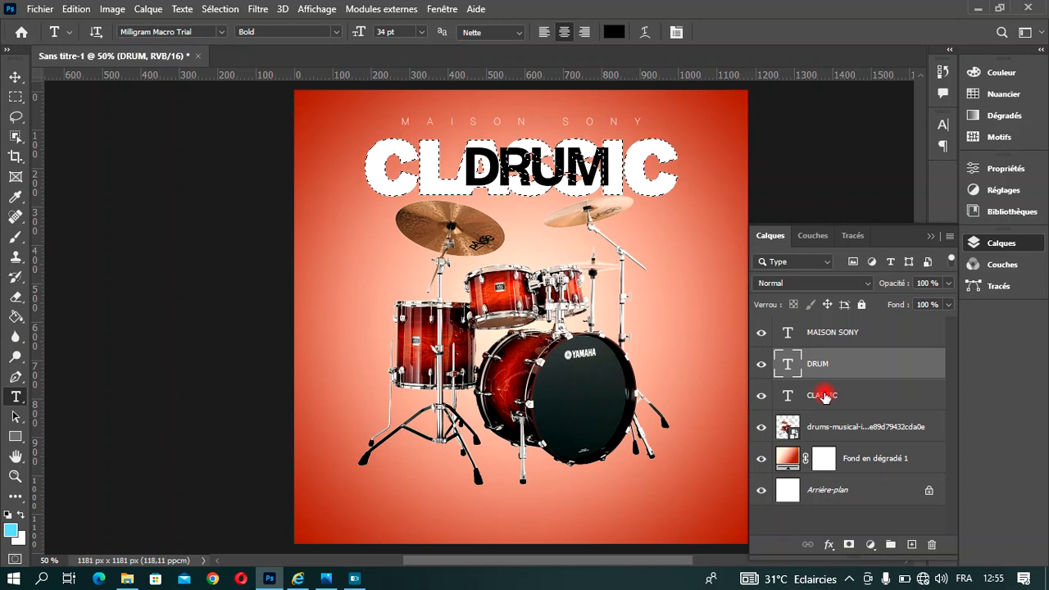
key(ctrl+a)
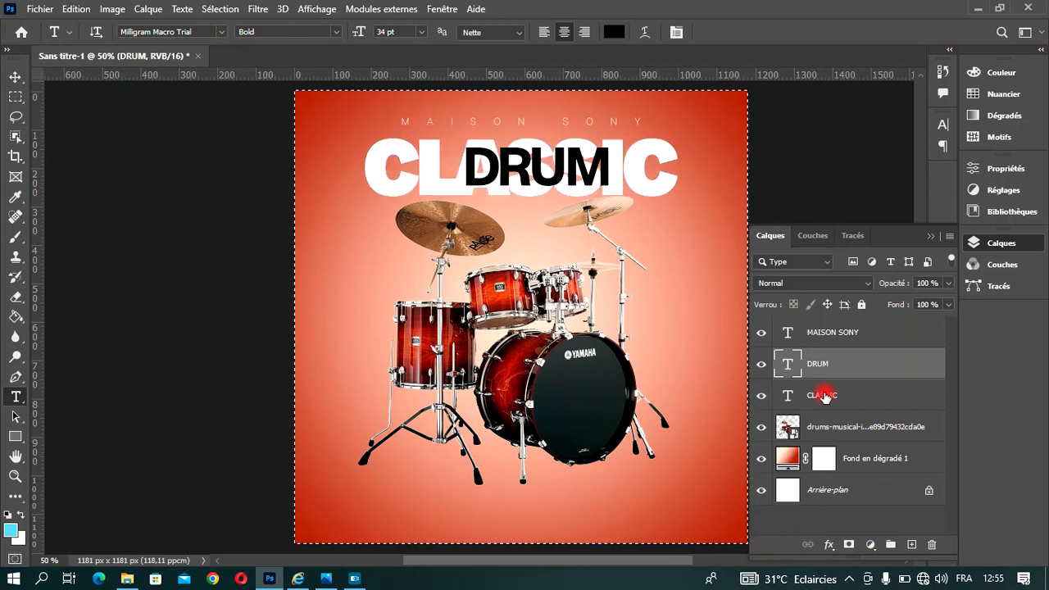
key(ctrl+z)
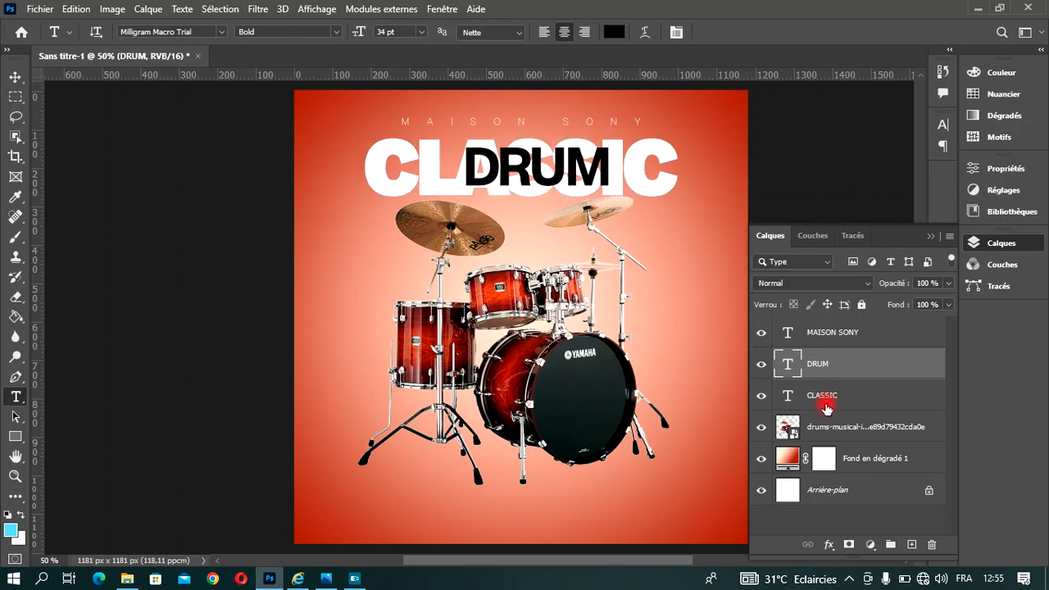
- With the CLASSIC layer active, load the DRUM text's outline as a selection and expand it by 8 pixels
click(821, 396)
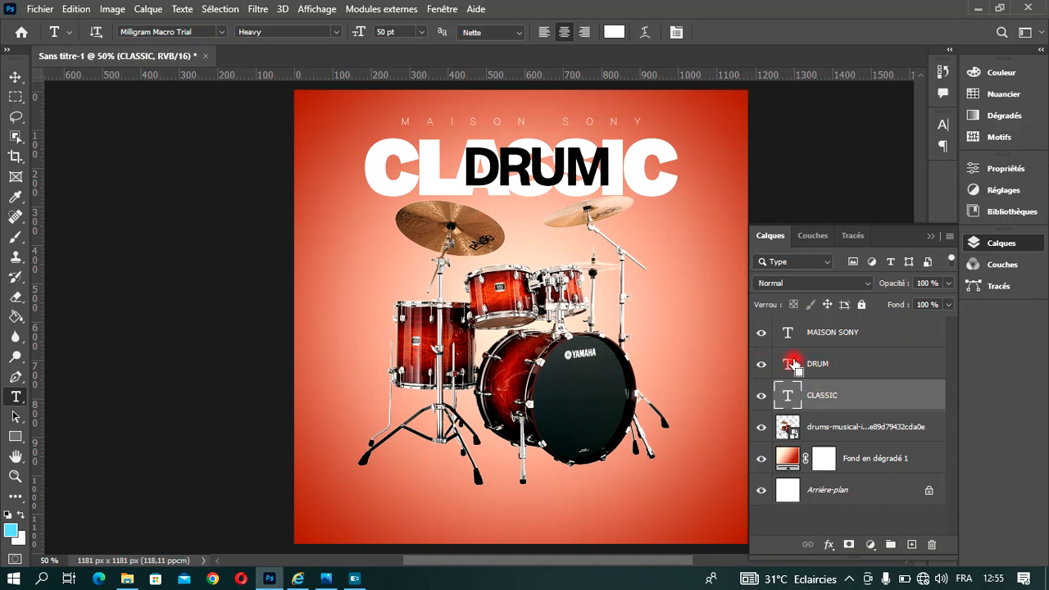
ctrl+click(792, 364)
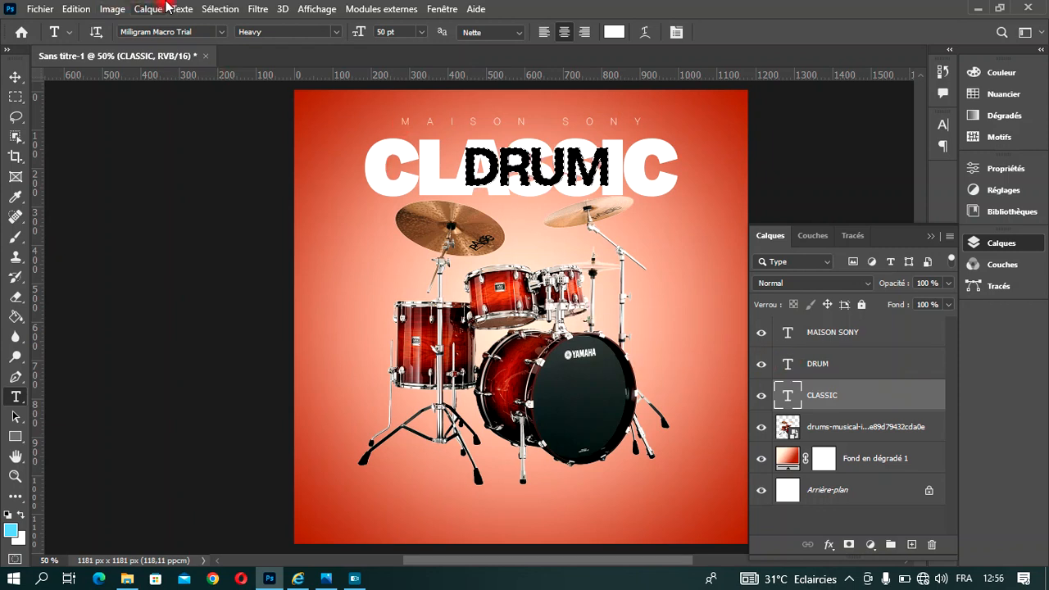
click(215, 11)
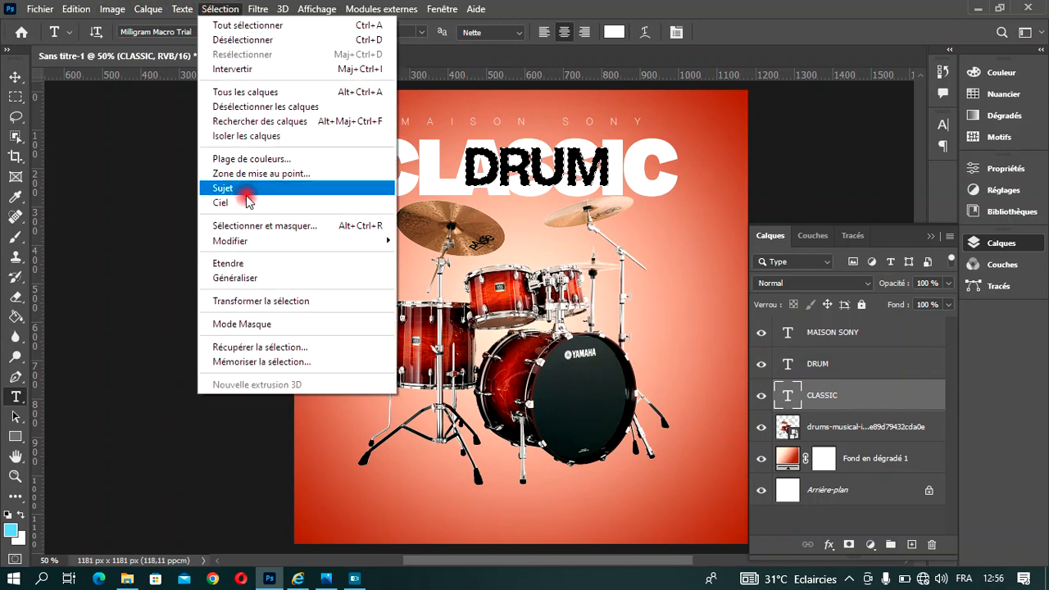
mouse_move(242, 238)
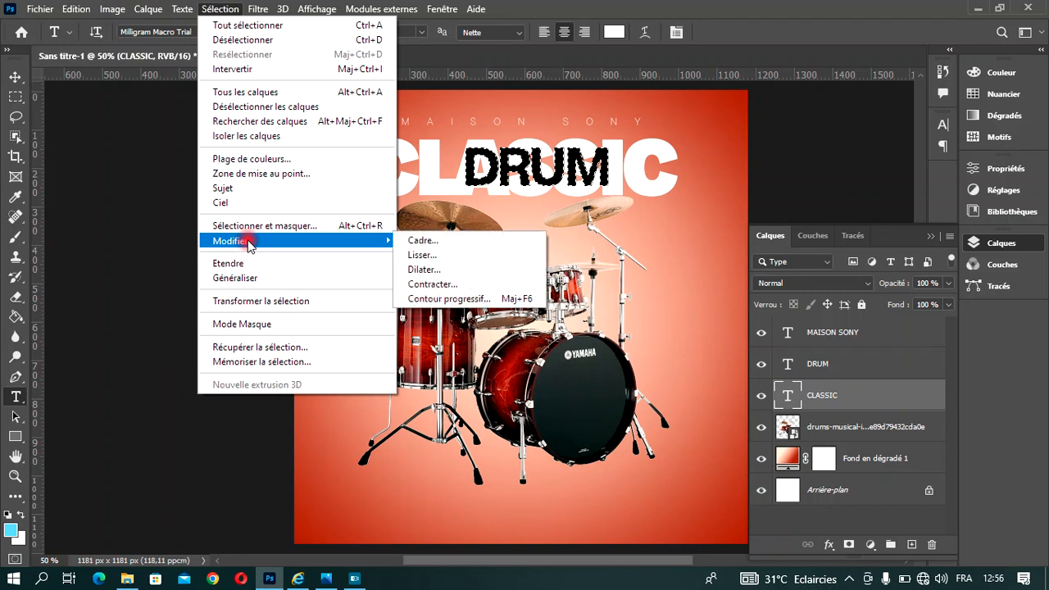
click(433, 270)
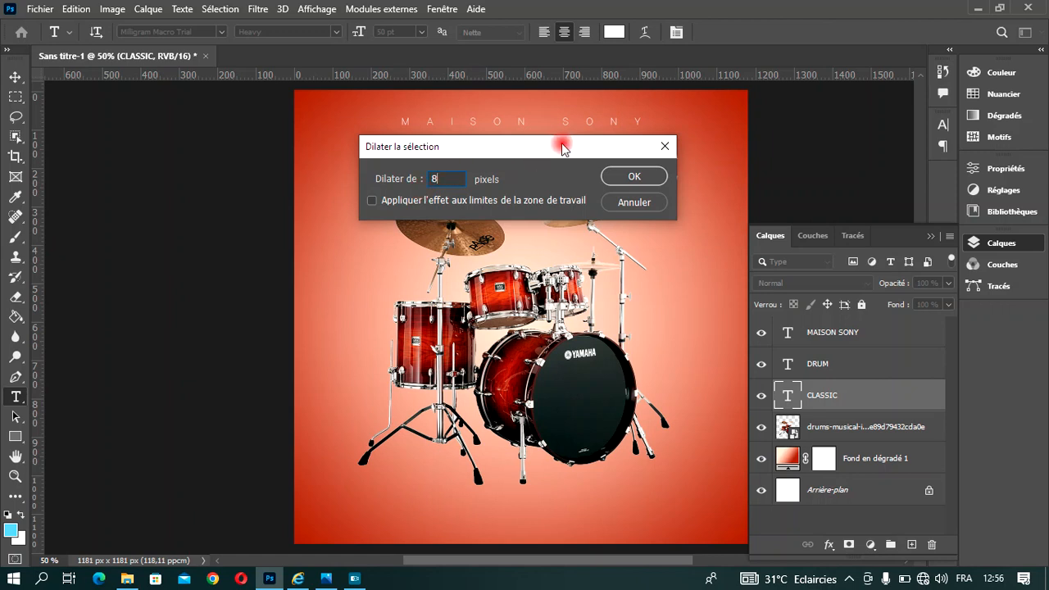
click(609, 178)
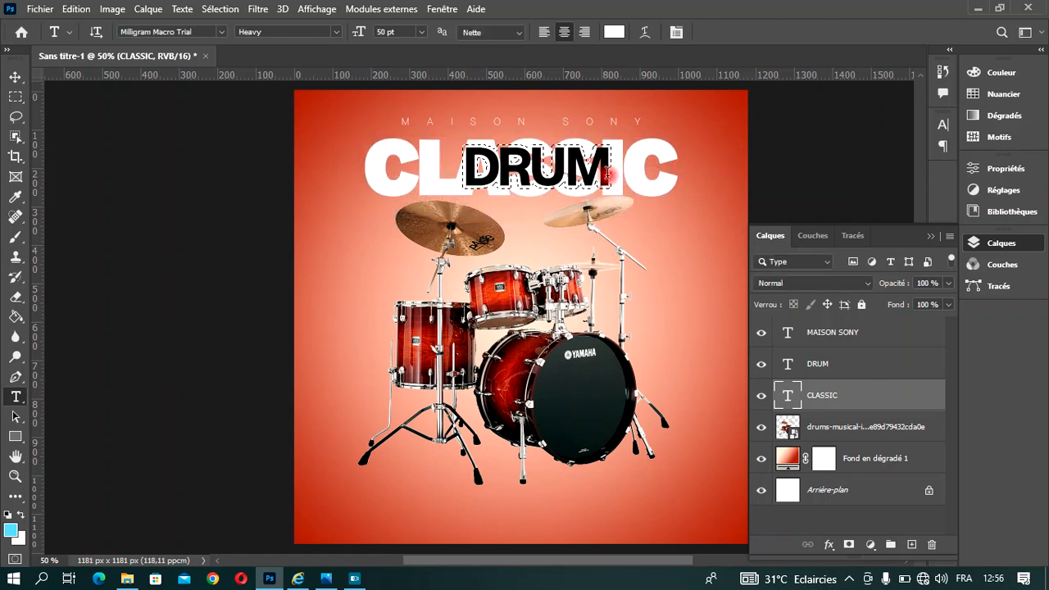
- Rasterize the CLASSIC text layer and delete the expanded DRUM-shaped area from it, clearing the selection
right_click(865, 395)
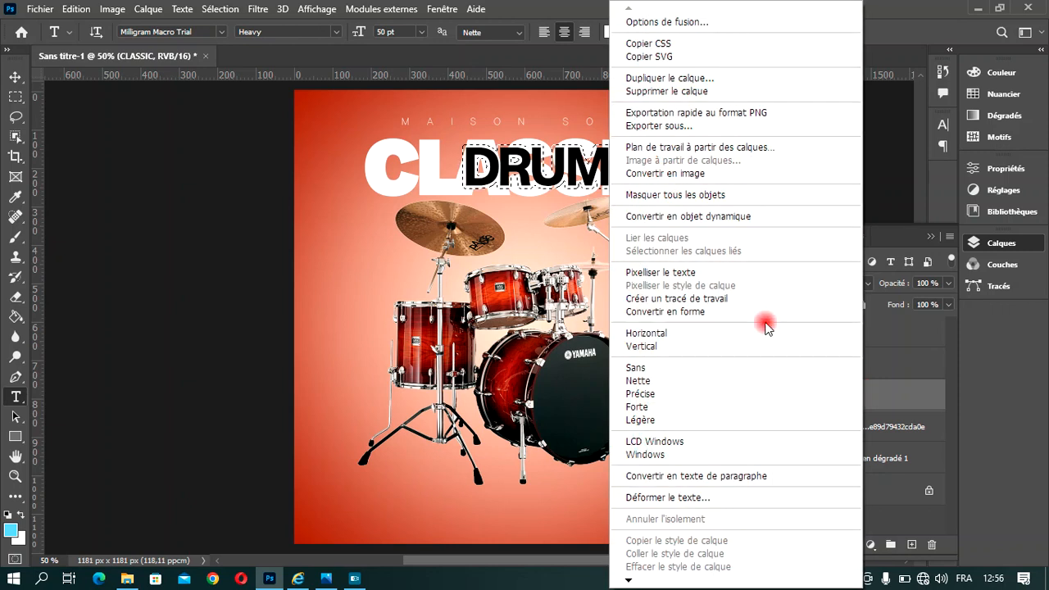
click(654, 273)
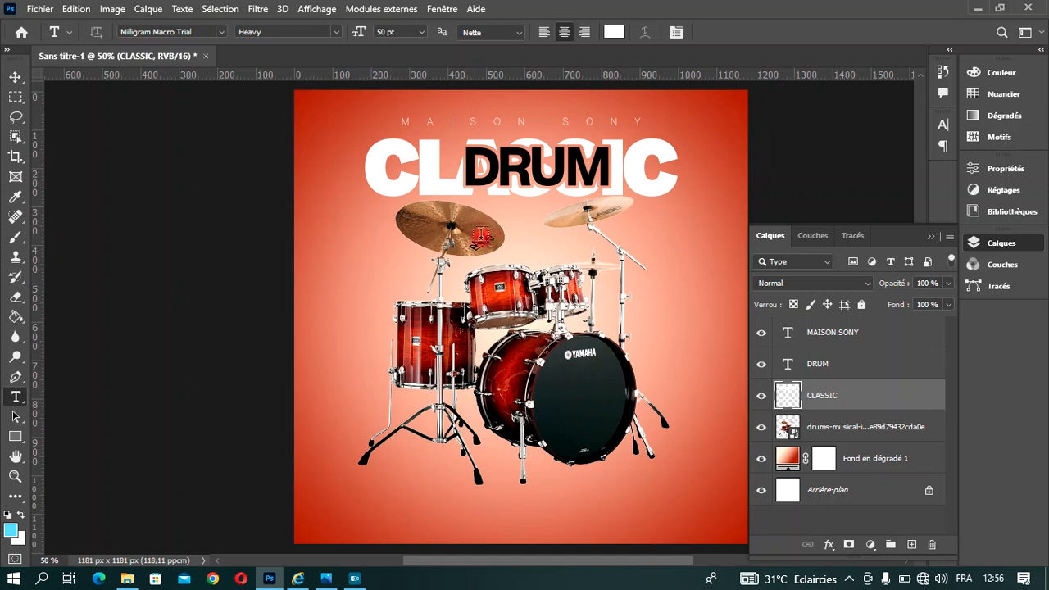
- Recolour the whole DRUM text white (ffffff) and commit the text edit
mouse_move(497, 566)
mouse_down()
mouse_move(520, 565)
mouse_move(502, 566)
mouse_up()
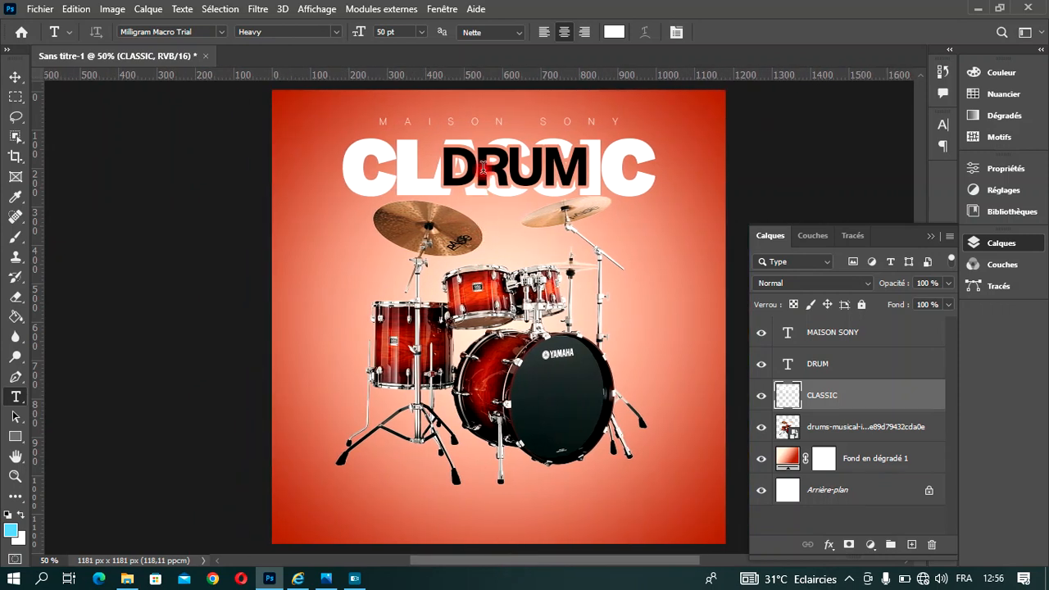
click(483, 169)
drag(592, 170, 384, 169)
click(621, 32)
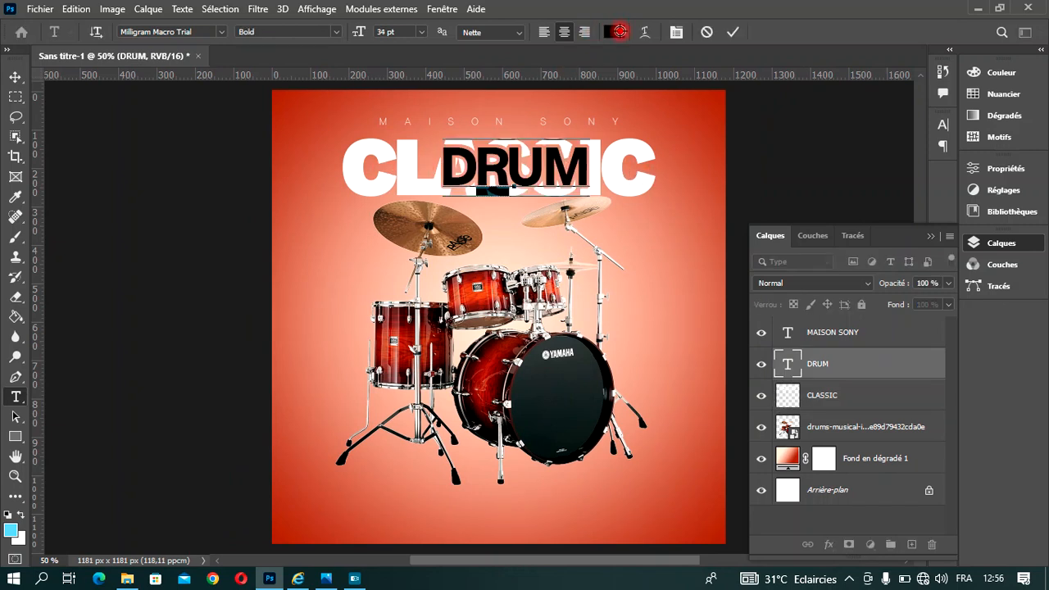
drag(587, 181, 532, 128)
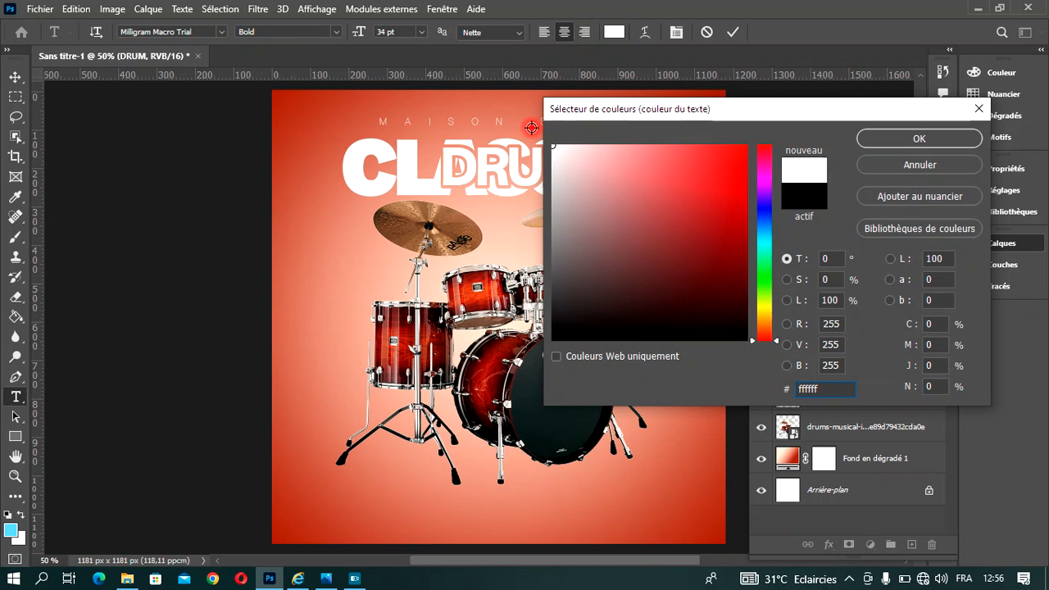
click(870, 139)
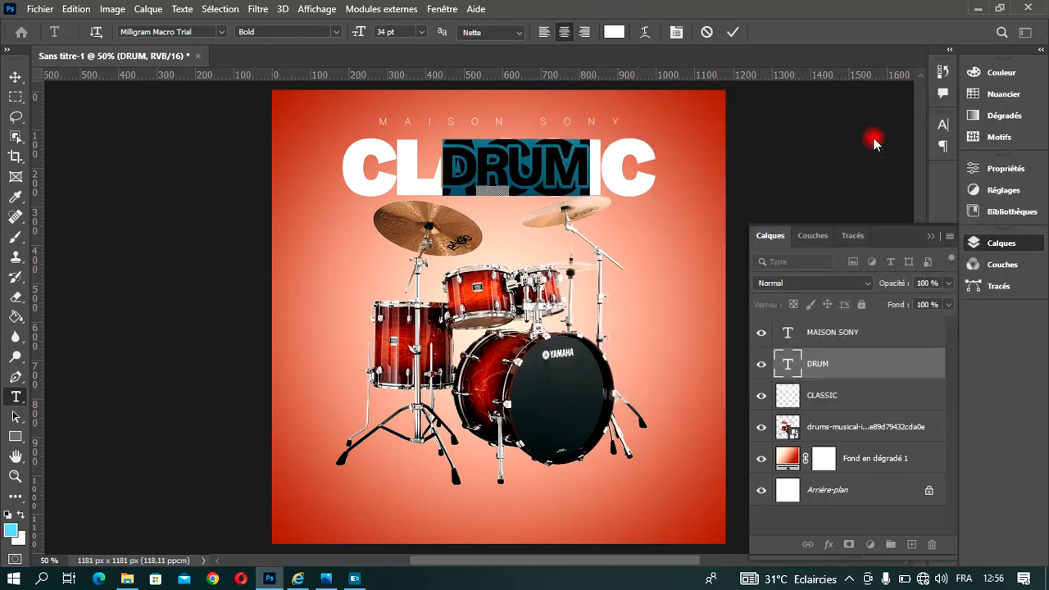
click(733, 32)
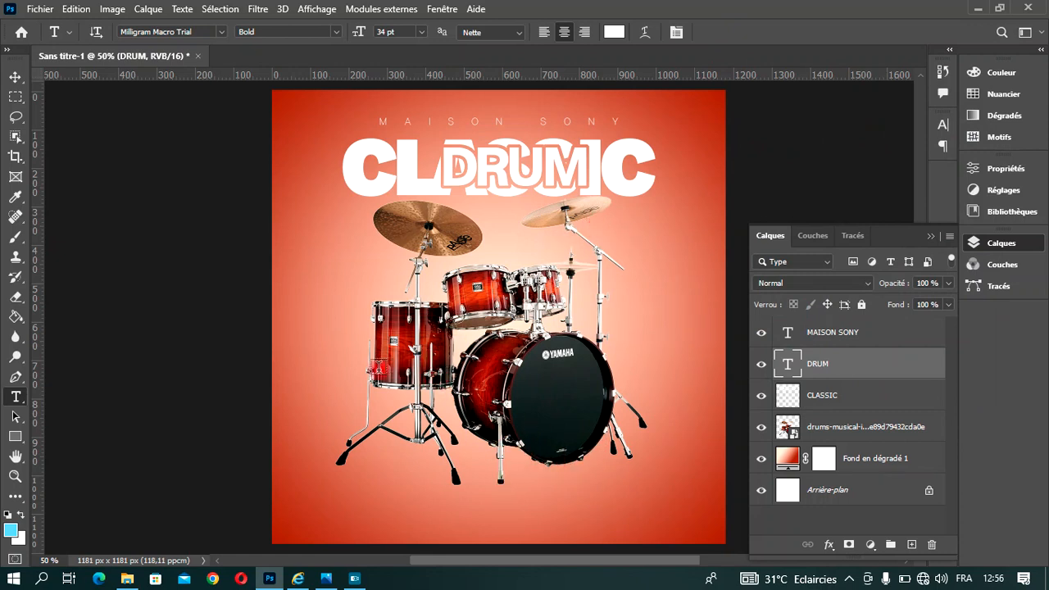
- Scale the drum kit image proportionally to 22.53 % and commit the transformation
click(14, 76)
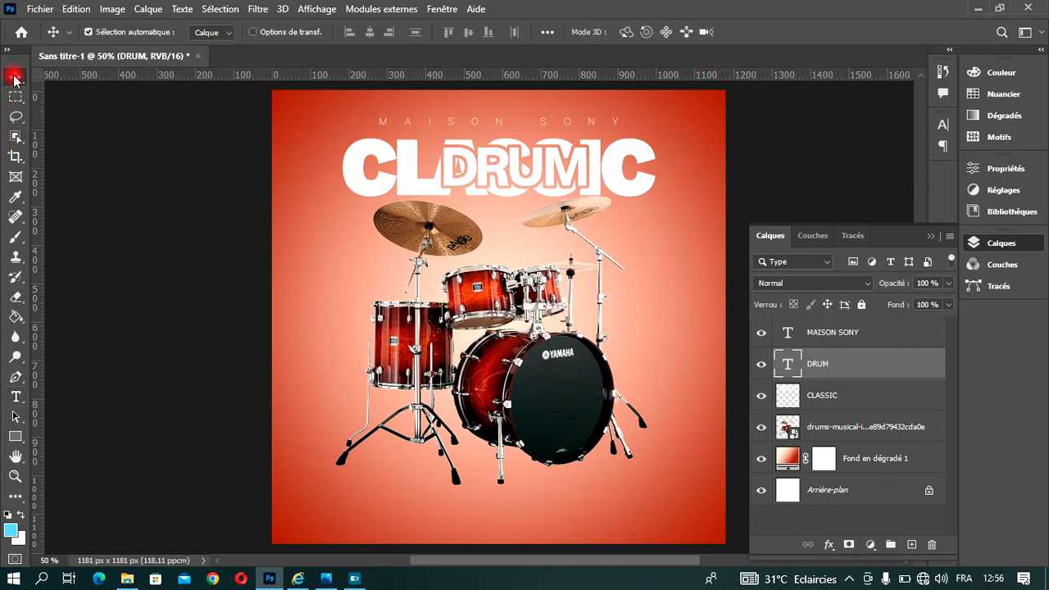
click(506, 375)
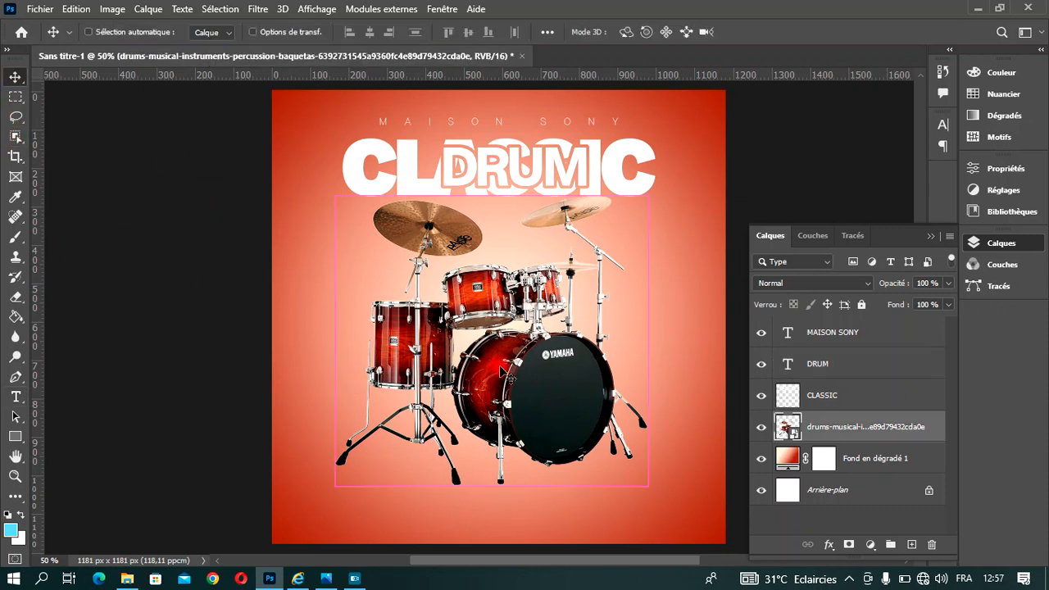
key(ctrl+t)
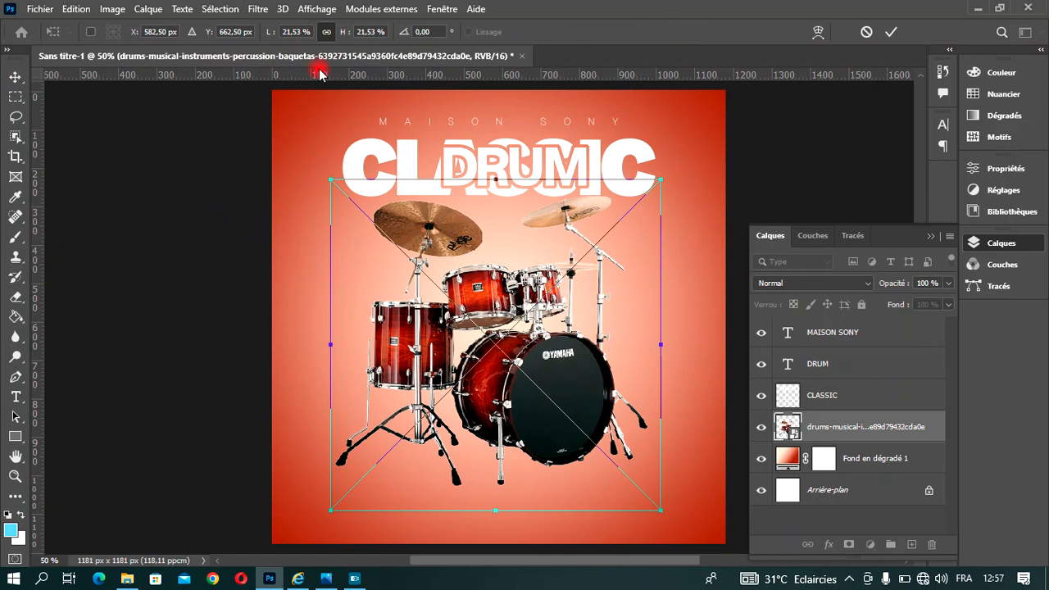
key(Up)
key(Up)
key(Down)
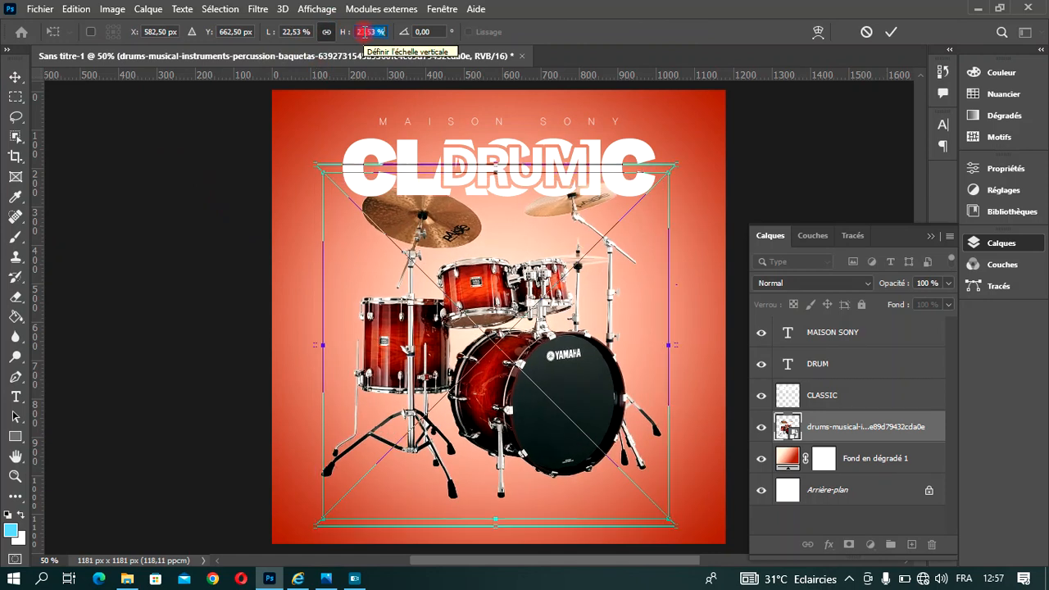
key(Down)
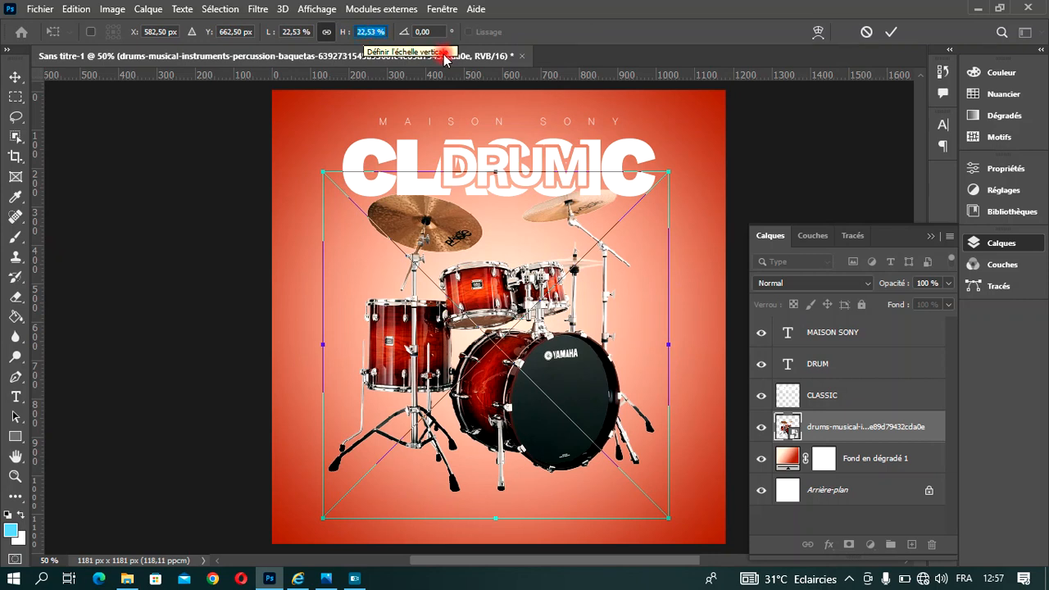
click(892, 31)
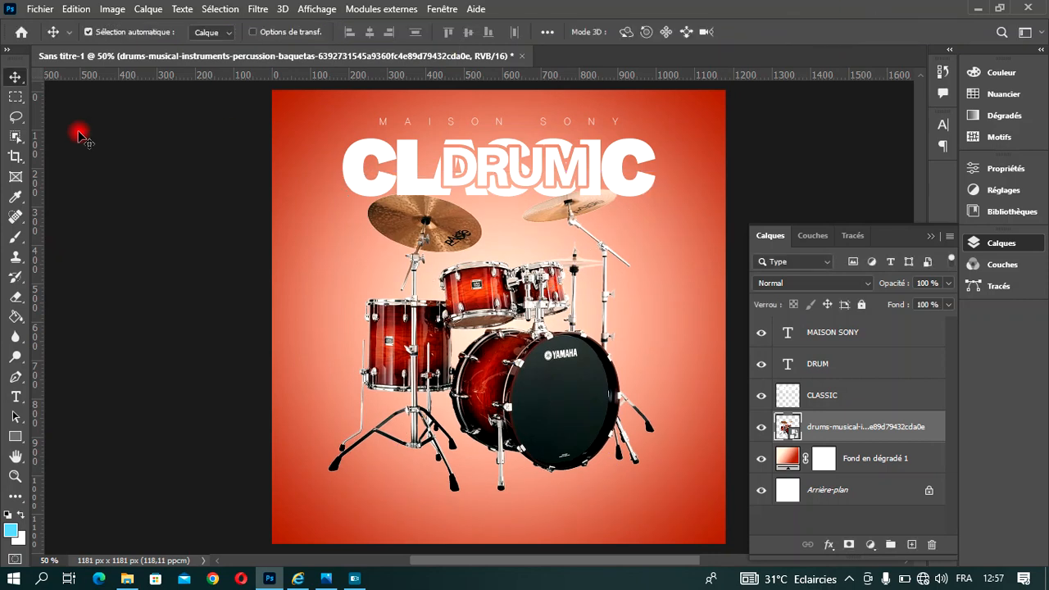
- Centre the drum kit horizontally on the whole canvas and clear the selection
key(ctrl+a)
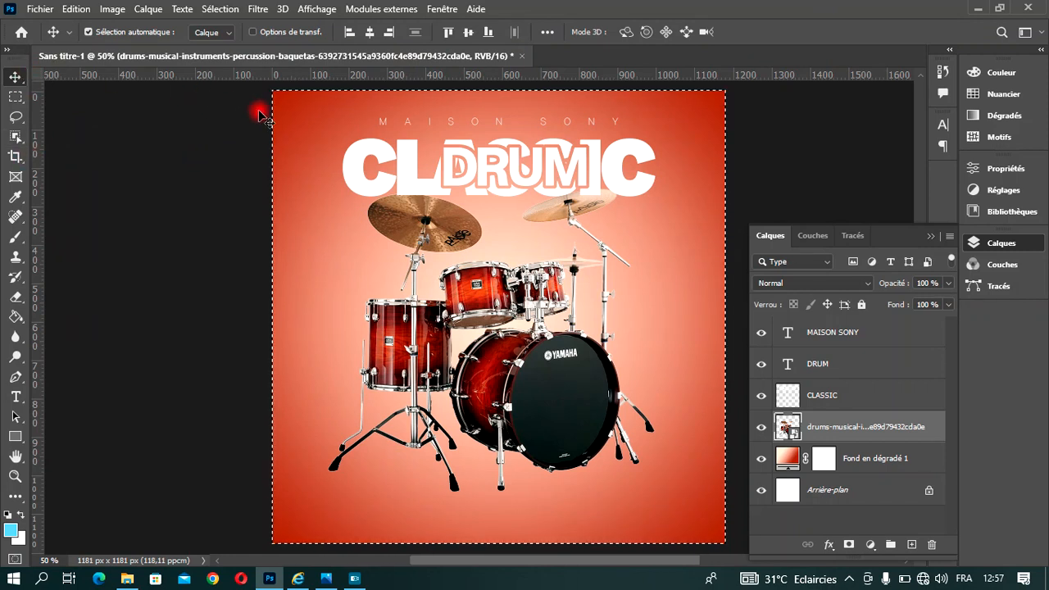
click(370, 32)
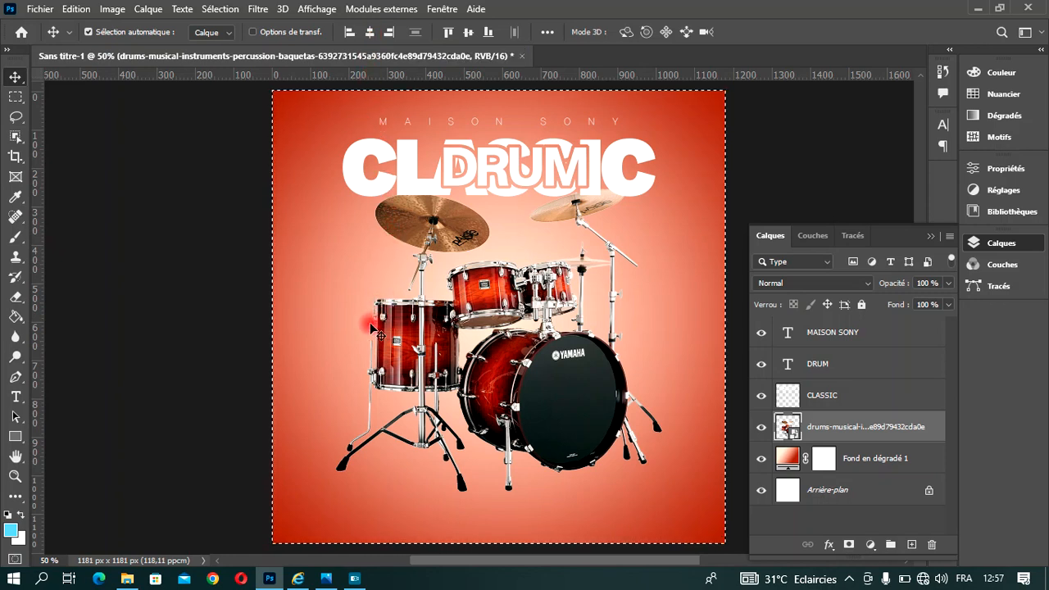
key(ctrl+d)
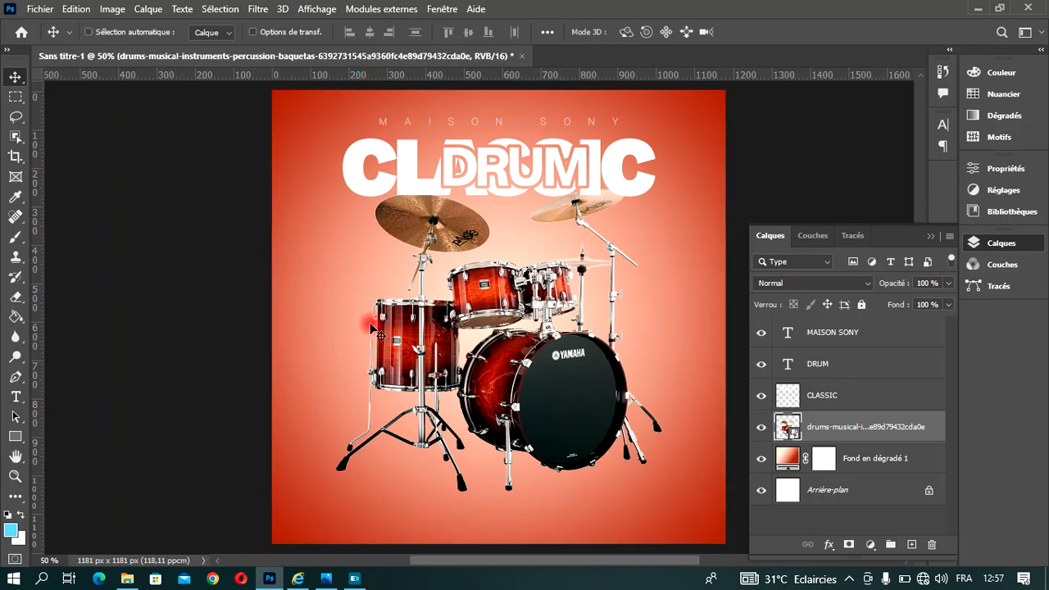
- Cut the drum kit's outline, expanded by 8 pixels, out of the CLASSIC layer
mouse_move(540, 563)
mouse_down()
mouse_move(520, 565)
mouse_move(533, 562)
mouse_up()
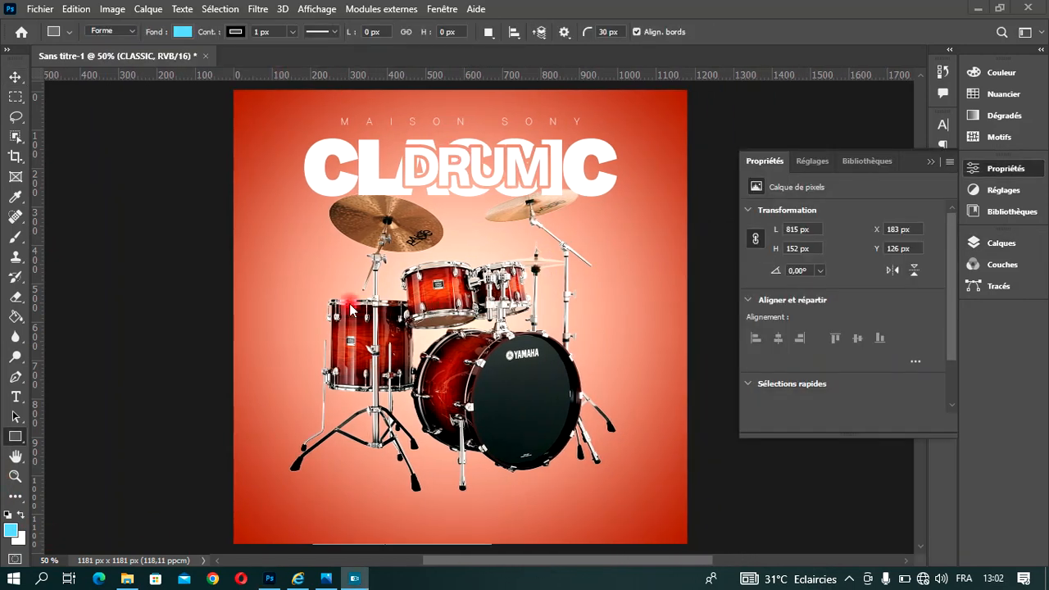
click(939, 164)
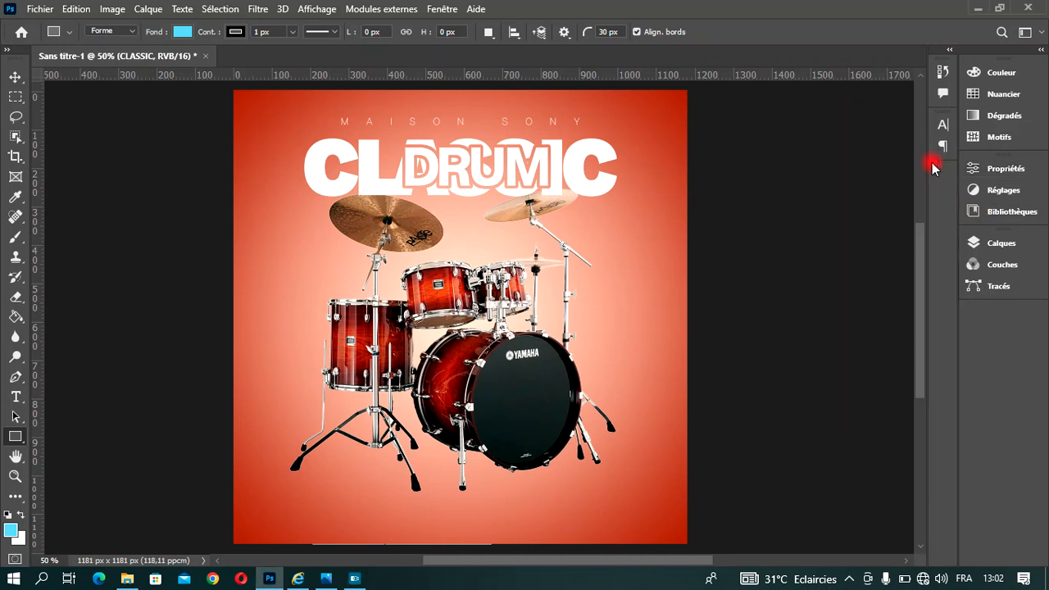
click(992, 241)
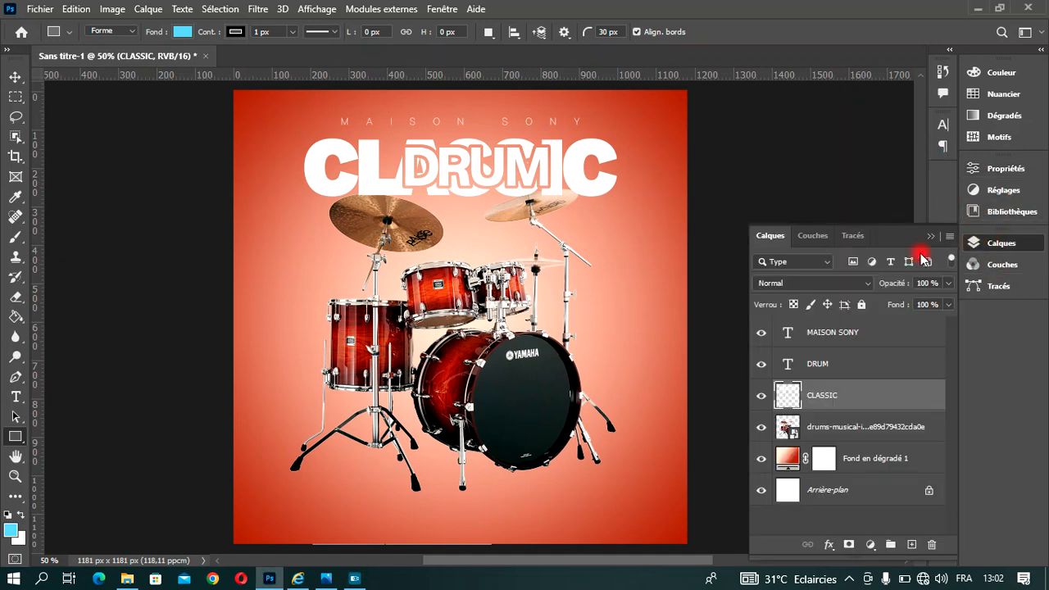
ctrl+click(789, 428)
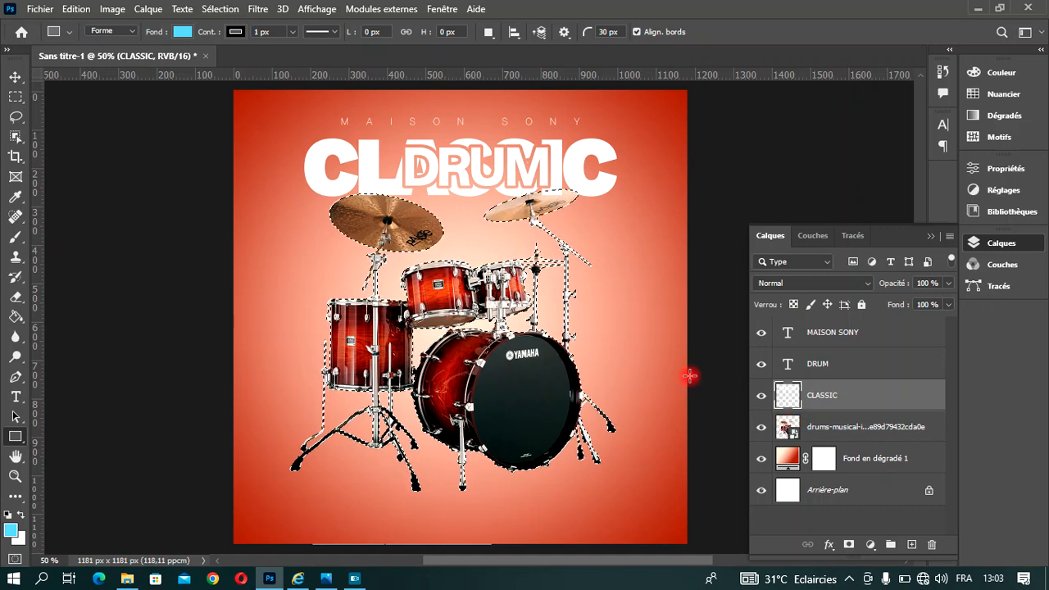
click(218, 11)
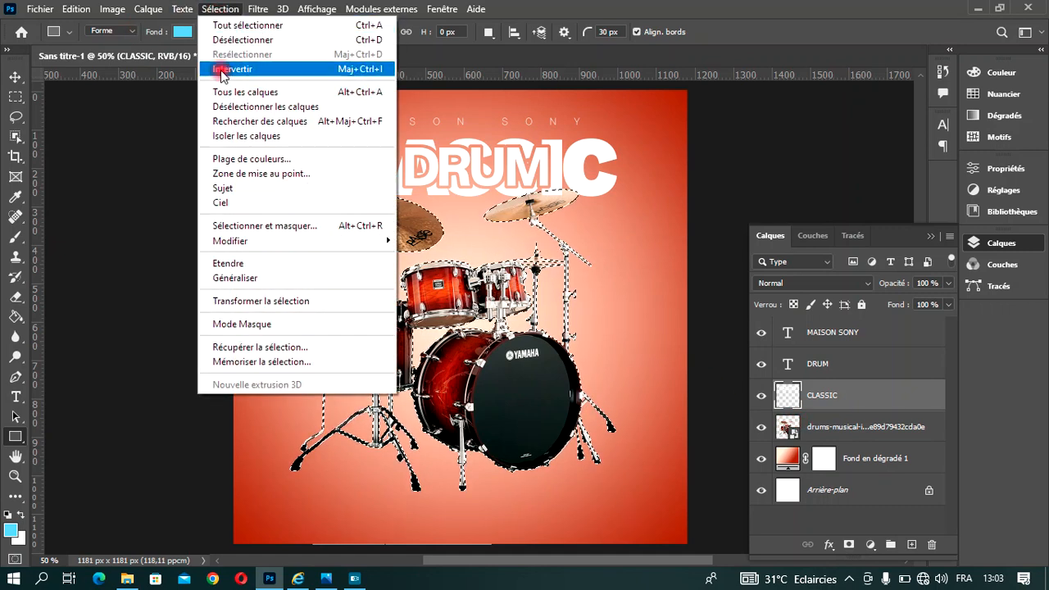
mouse_move(386, 240)
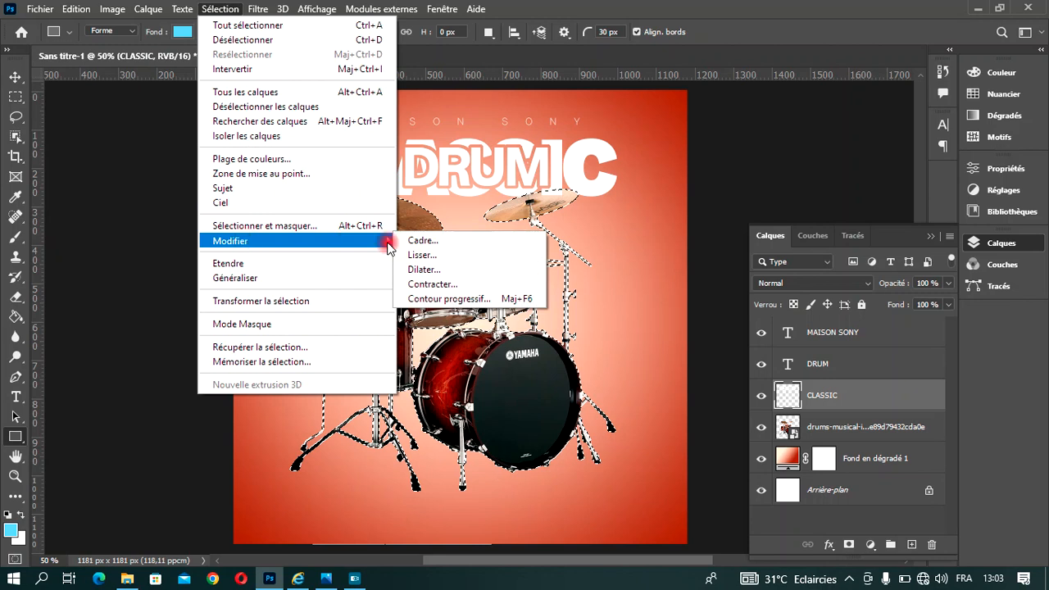
click(427, 279)
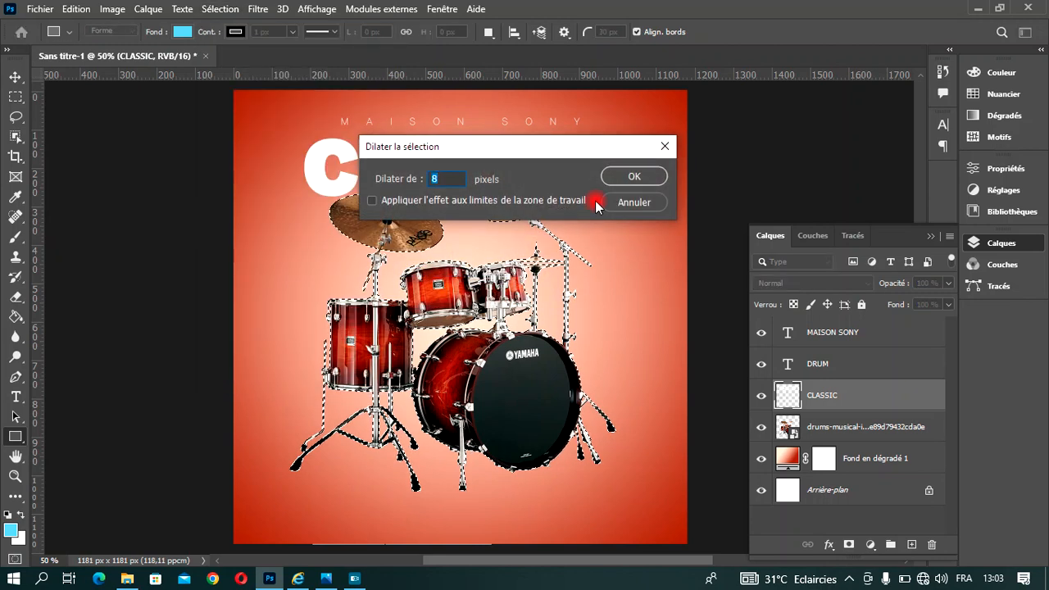
click(636, 176)
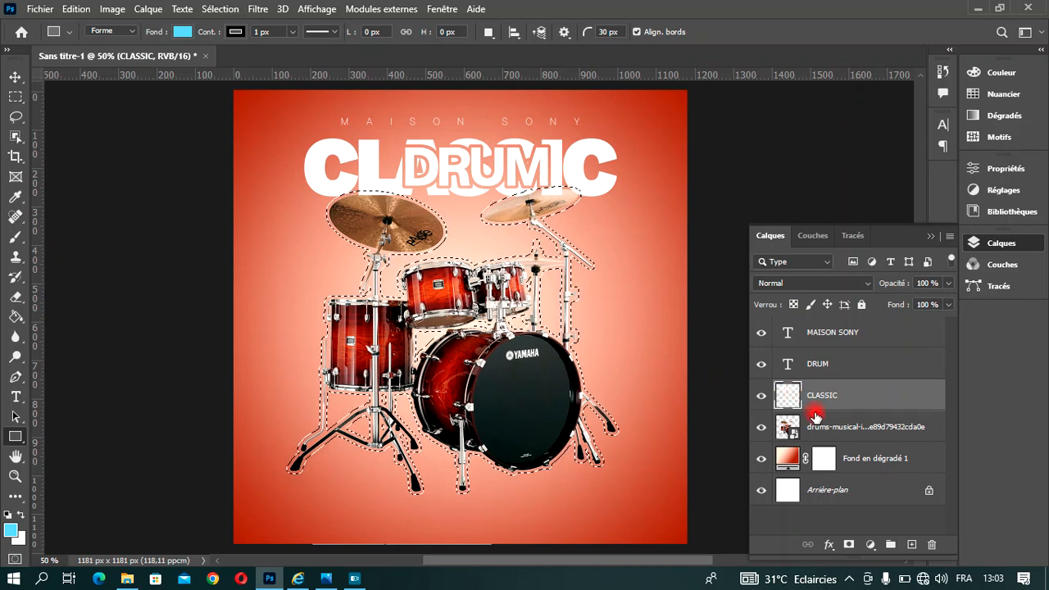
key(ctrl+x)
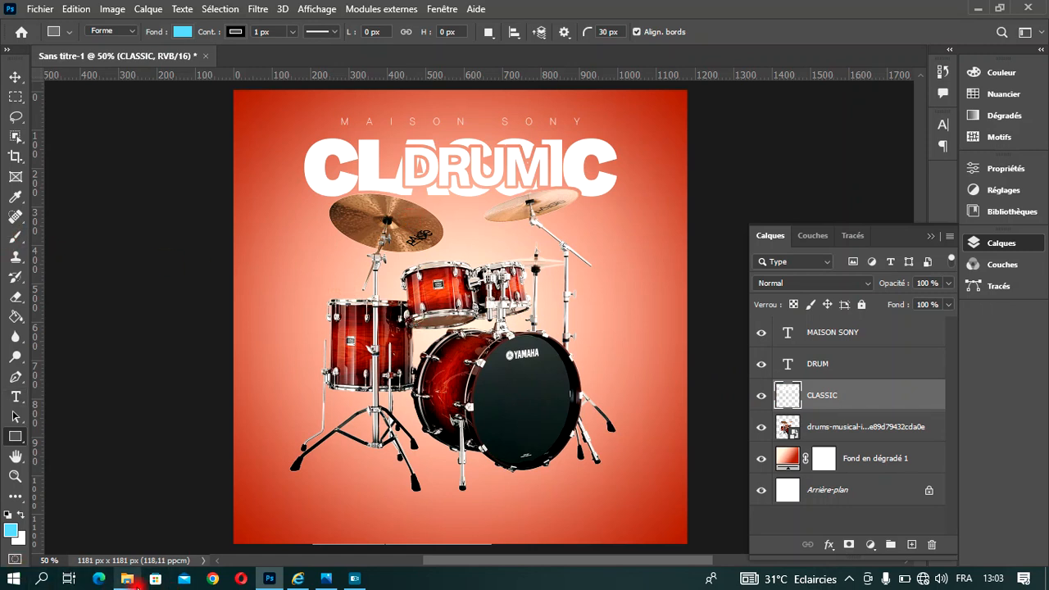
- Place the POINT REC dot pattern from the file explorer into the poster and position it near the lower-left edge beside the drum kit
click(129, 581)
drag(600, 218, 317, 487)
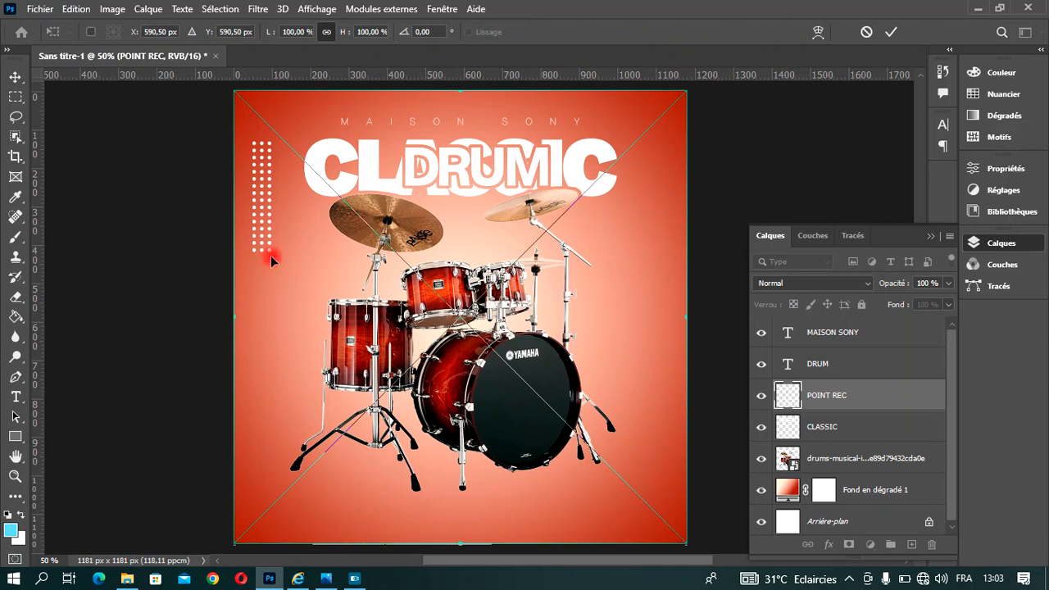
drag(259, 210, 251, 437)
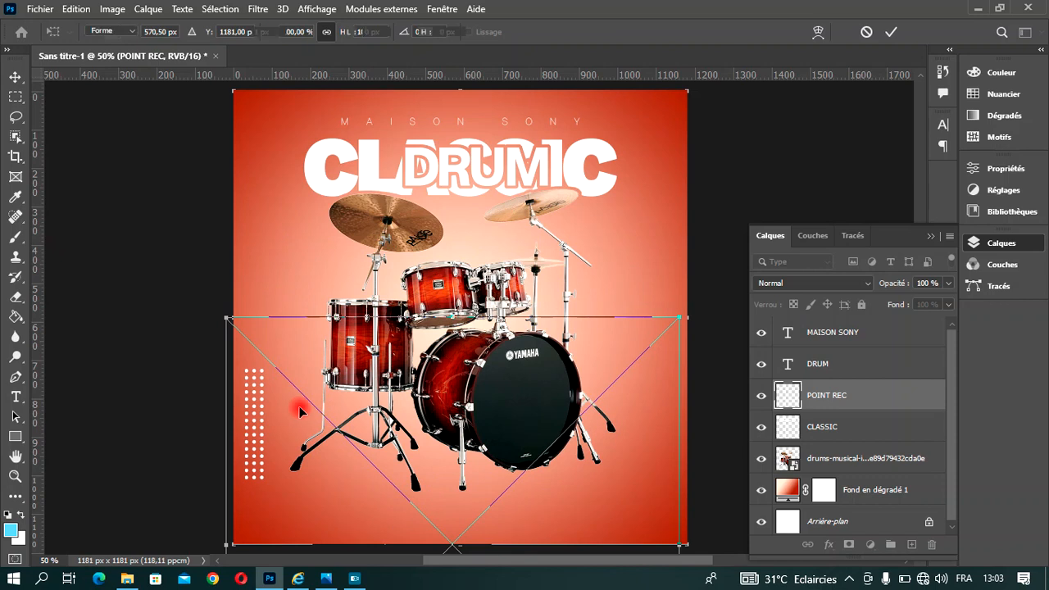
key(Return)
key(u)
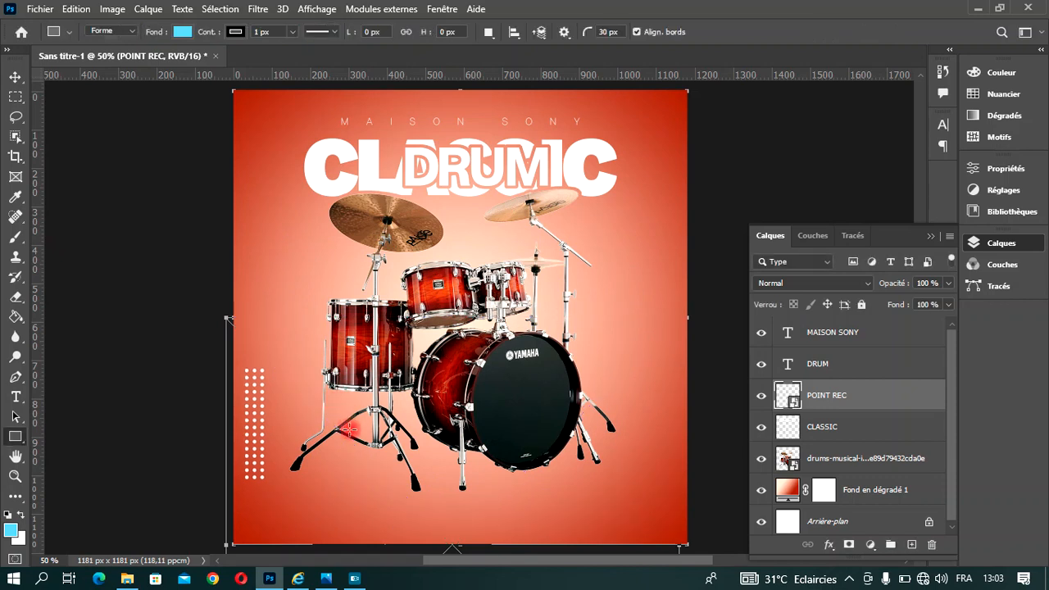
click(16, 77)
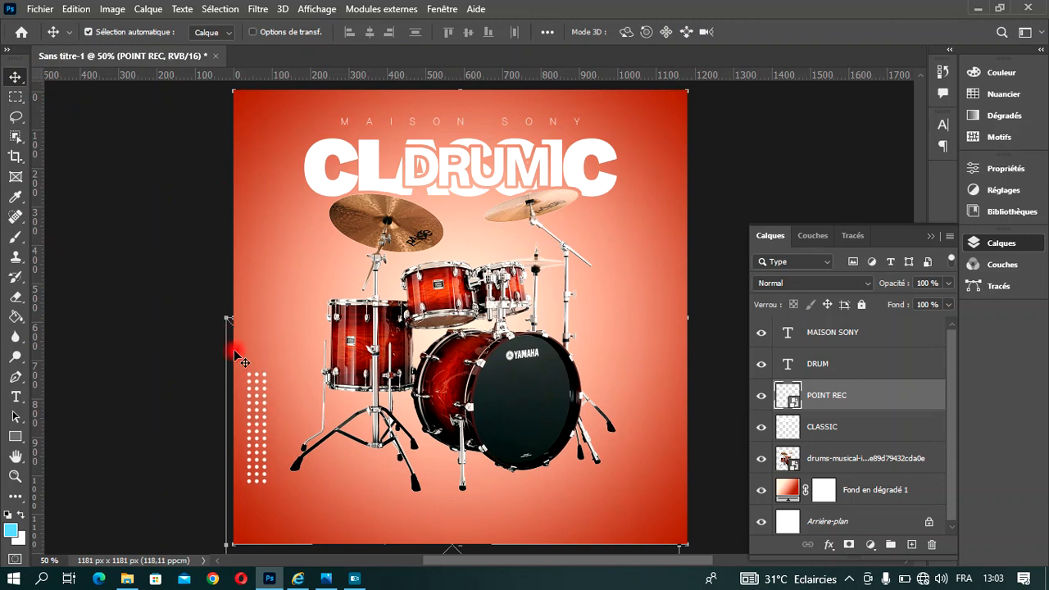
- Duplicate the POINT REC dot pattern and move the copy to the poster's upper-right corner beside the CLASSIC title
key(ctrl+j)
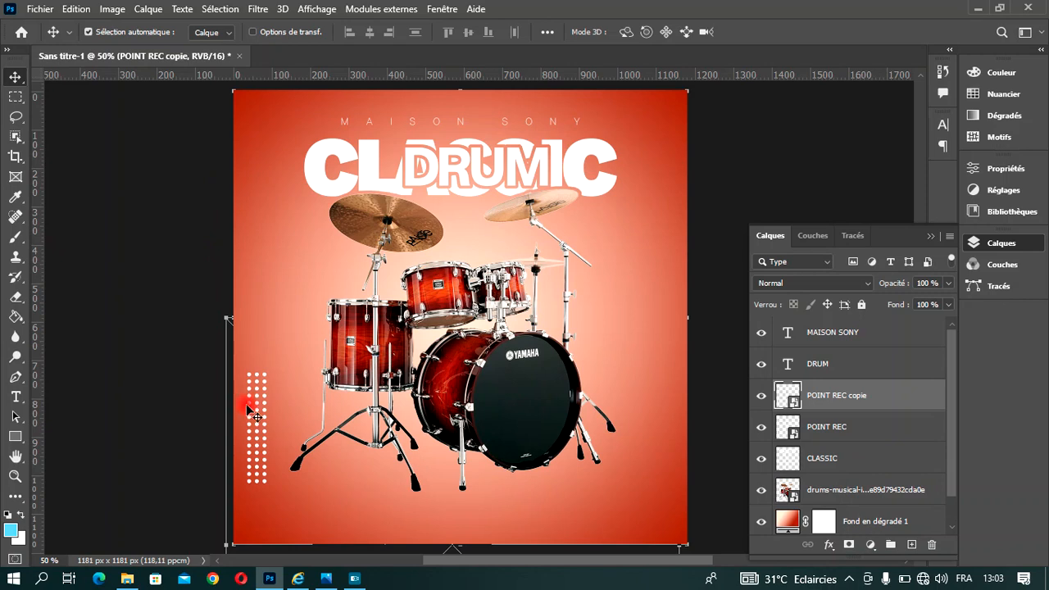
click(256, 420)
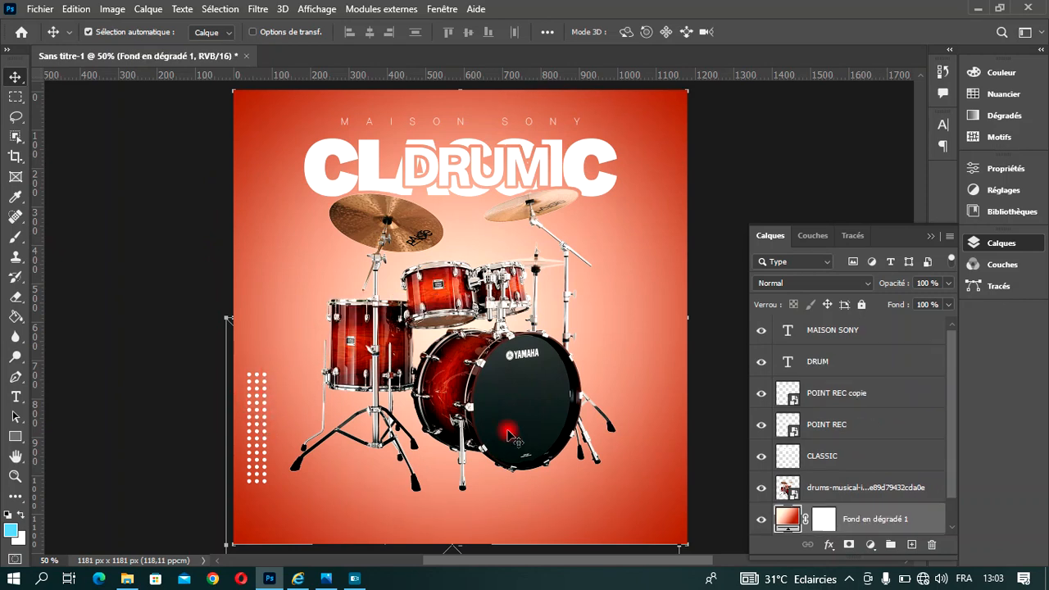
click(254, 418)
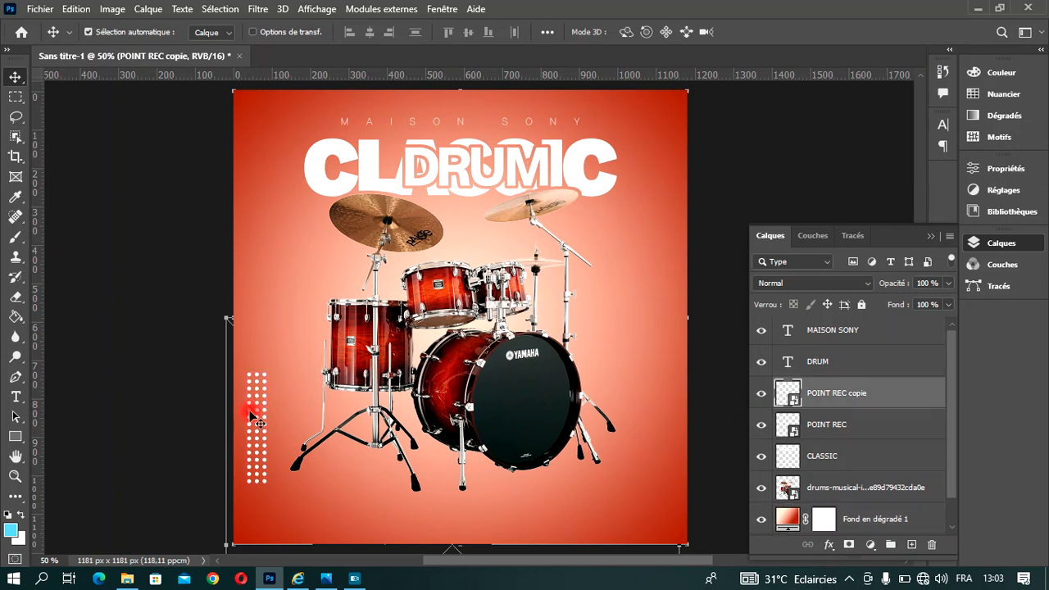
drag(253, 417, 655, 149)
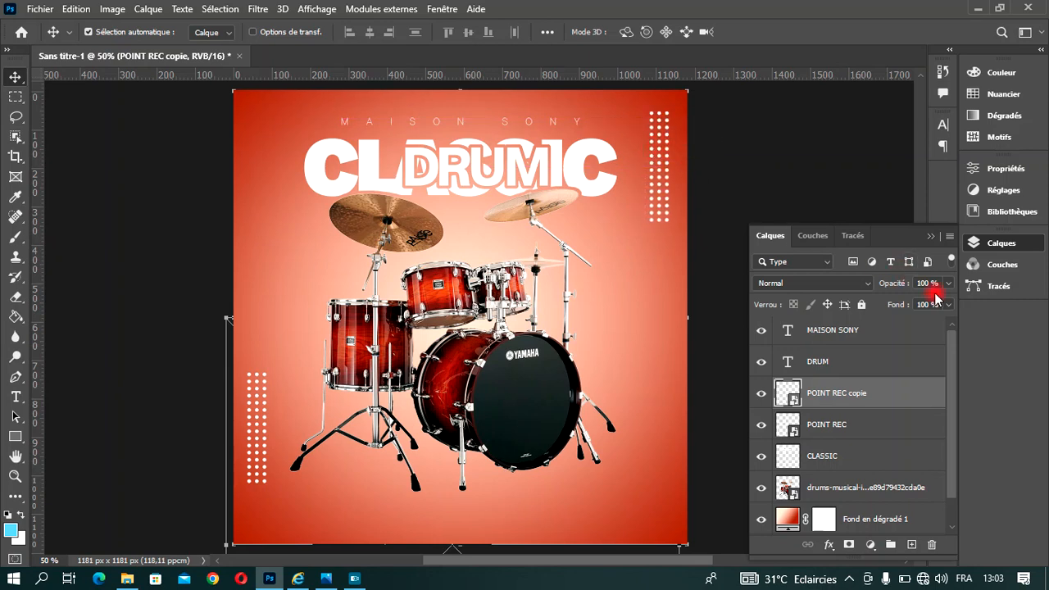
- Set the upper-right dot pattern copy to the Incrustation blend mode with 47 % opacity
click(834, 287)
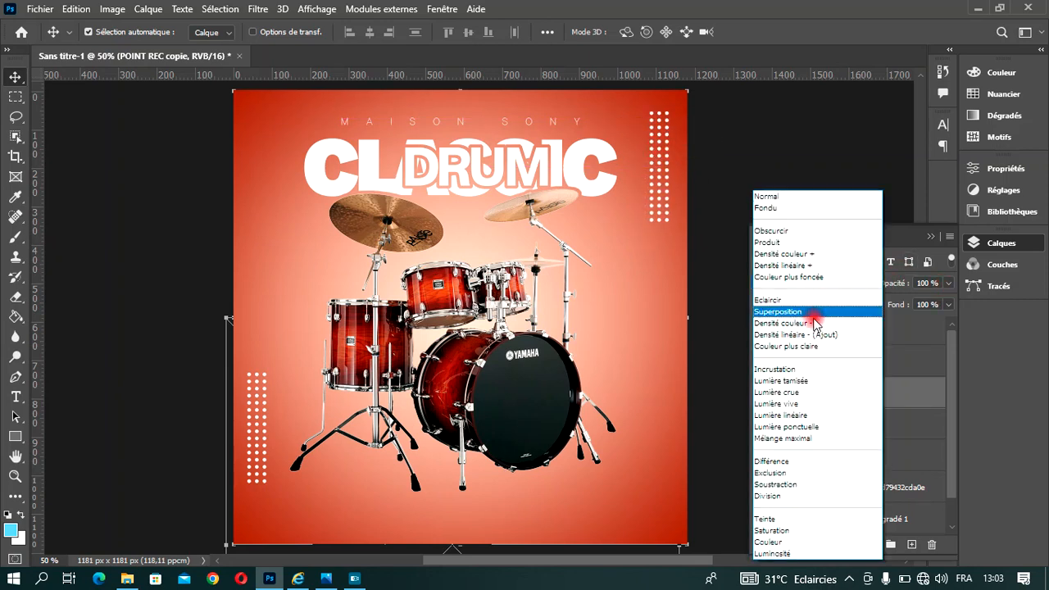
click(803, 368)
drag(951, 284, 943, 306)
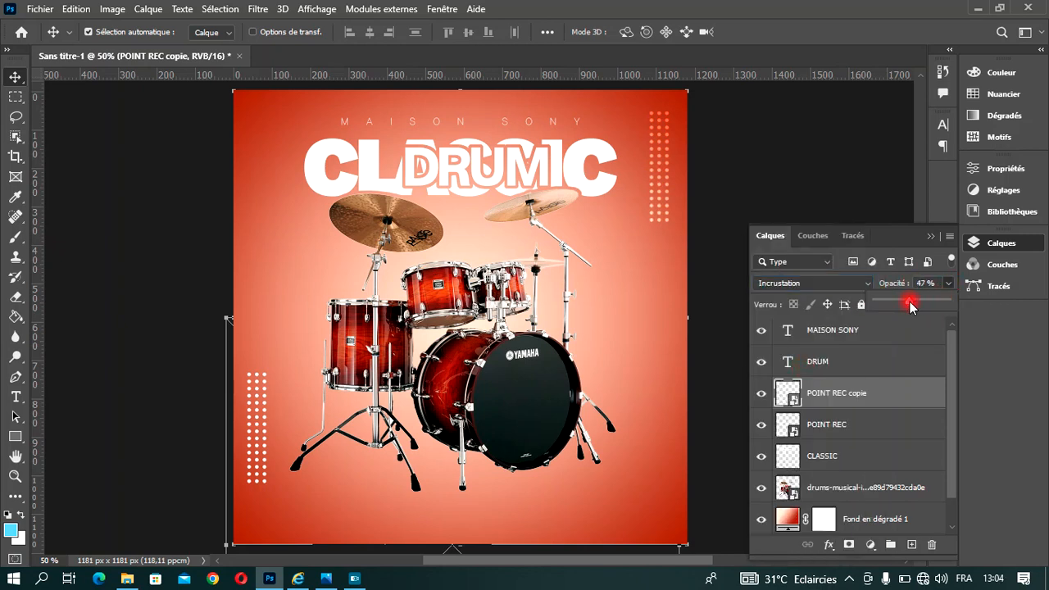
click(15, 78)
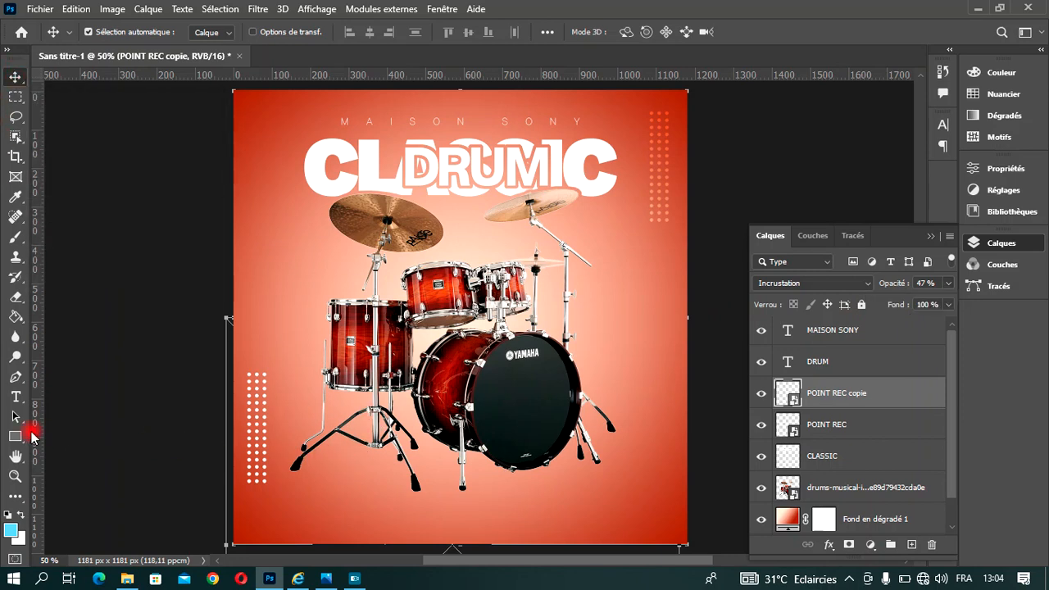
scroll(321, 434, up, 1)
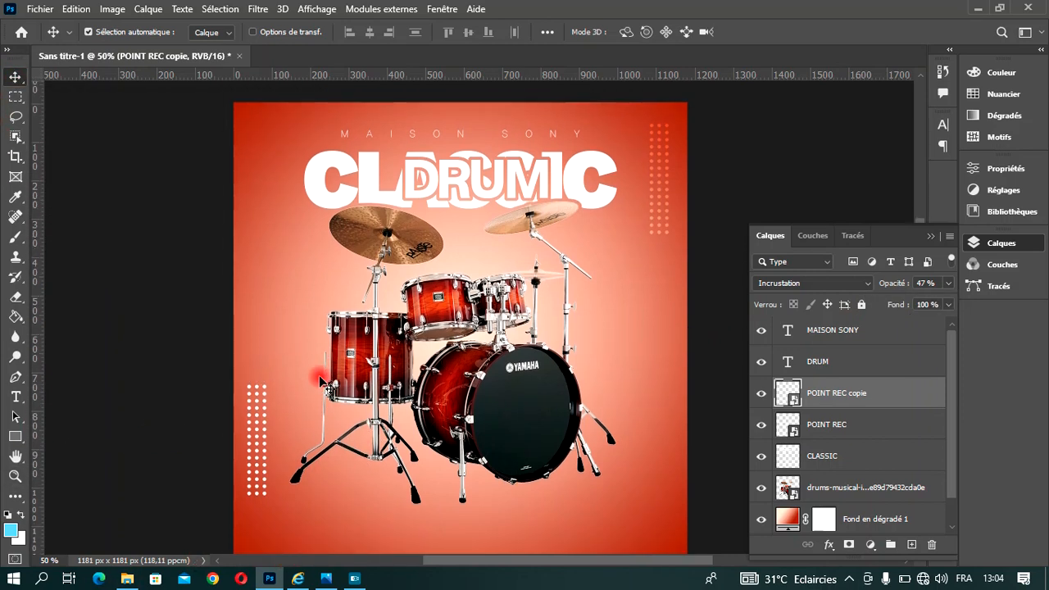
- Draw a rounded rectangle about 189 × 68 px with 30 px corners beside the drum kit's right cymbal stand
scroll(321, 379, down, 1)
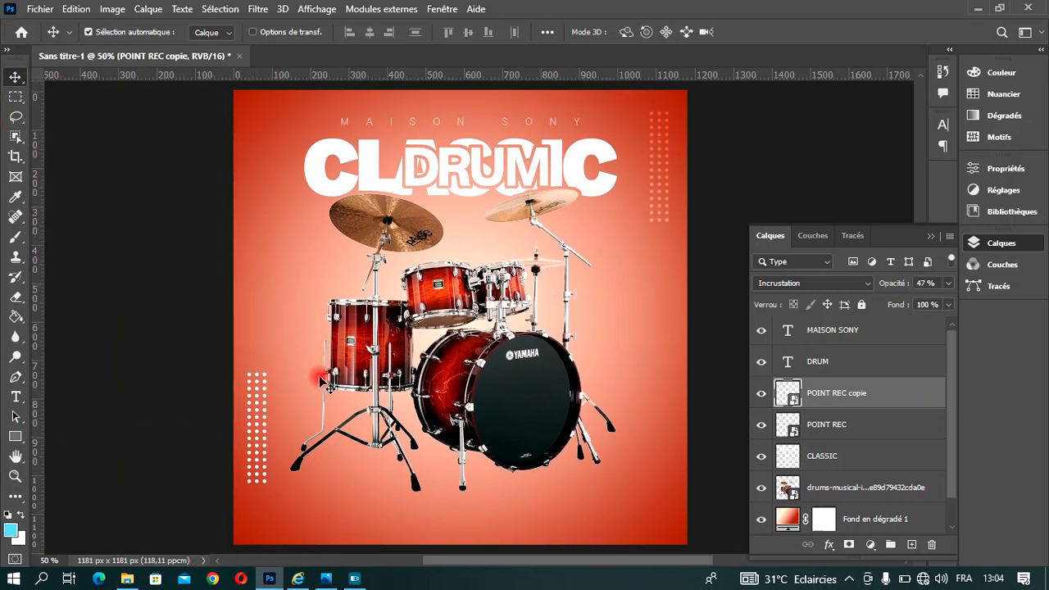
click(16, 436)
drag(593, 282, 665, 307)
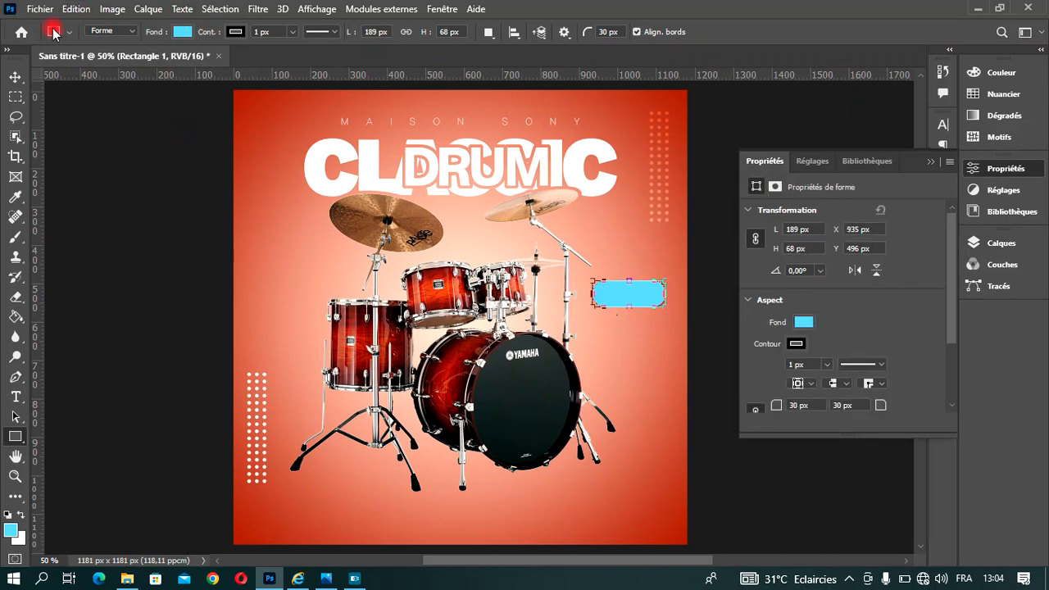
- Fill the rounded rectangle with the recently used red and remove its outline
click(182, 32)
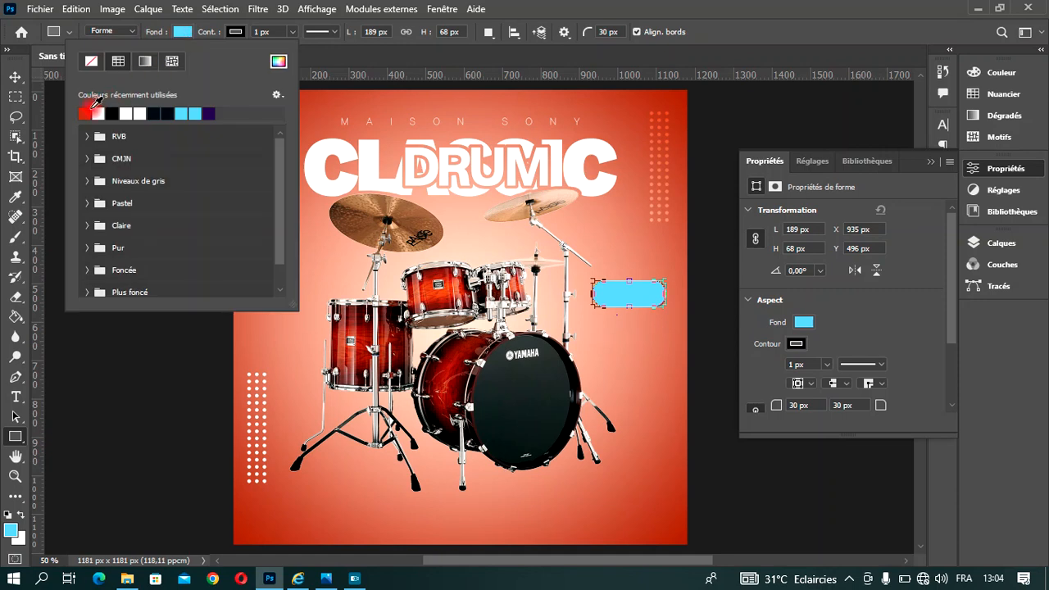
click(85, 113)
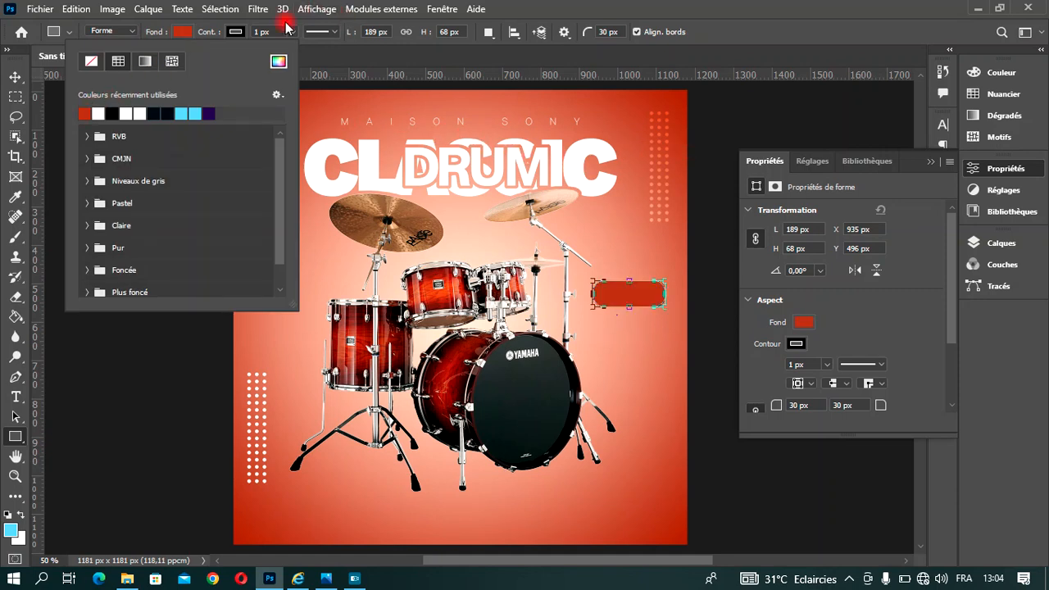
click(235, 32)
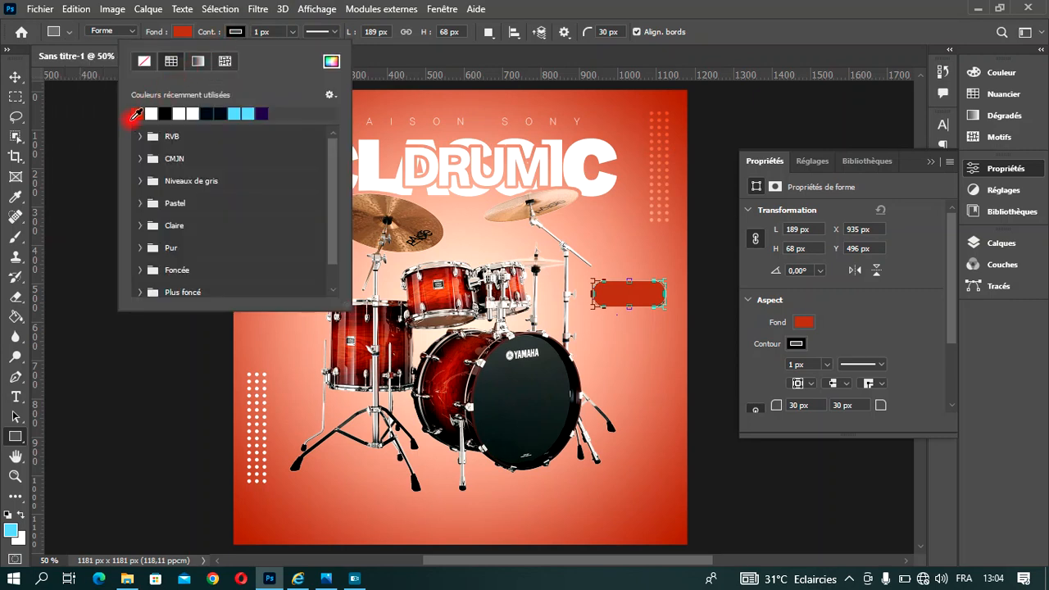
click(138, 113)
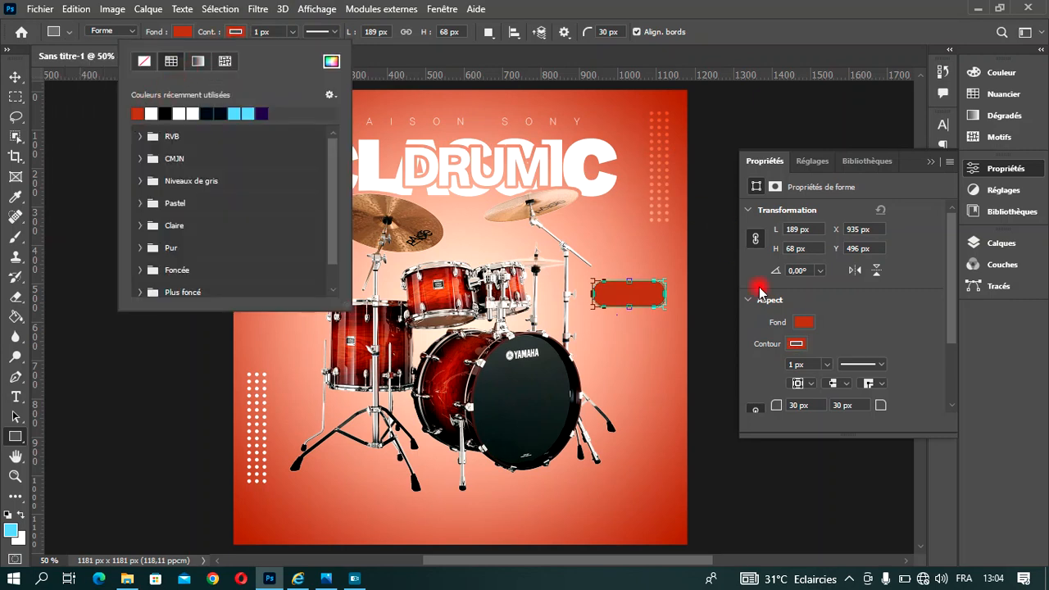
click(141, 62)
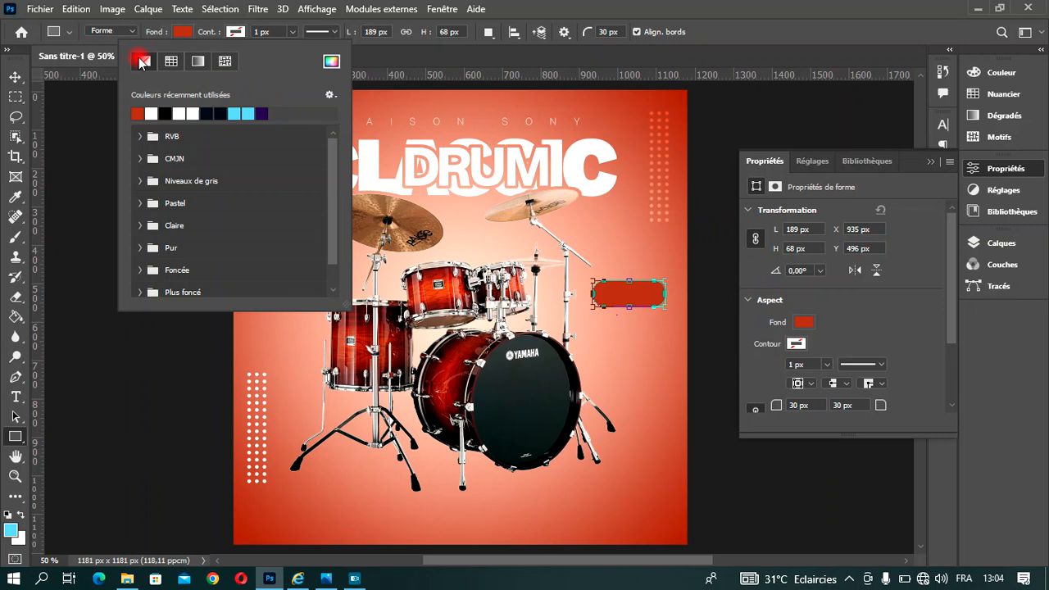
- Duplicate the red rounded rectangle twice in place
click(15, 79)
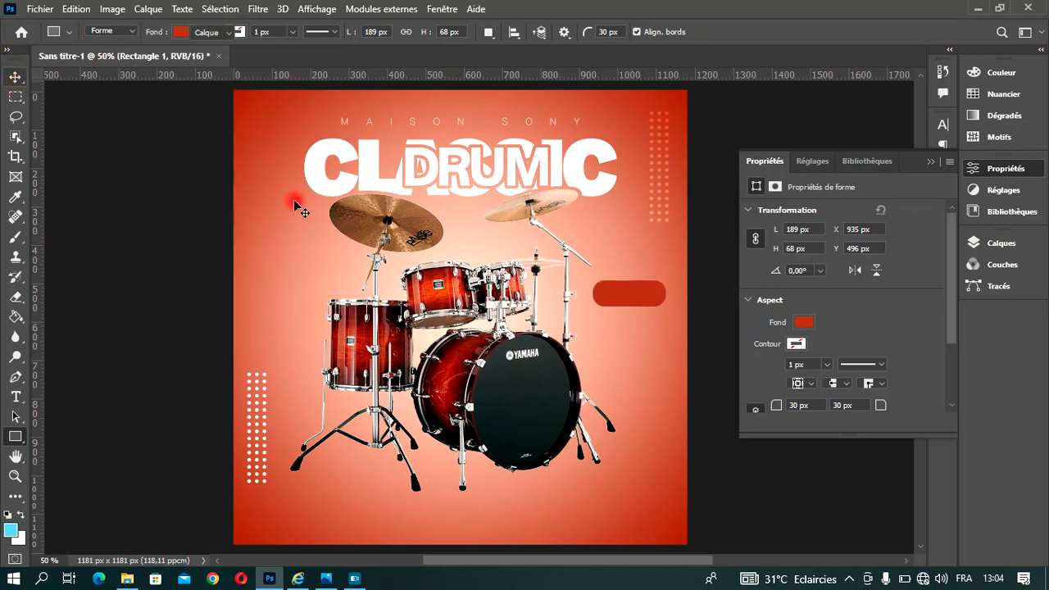
click(601, 328)
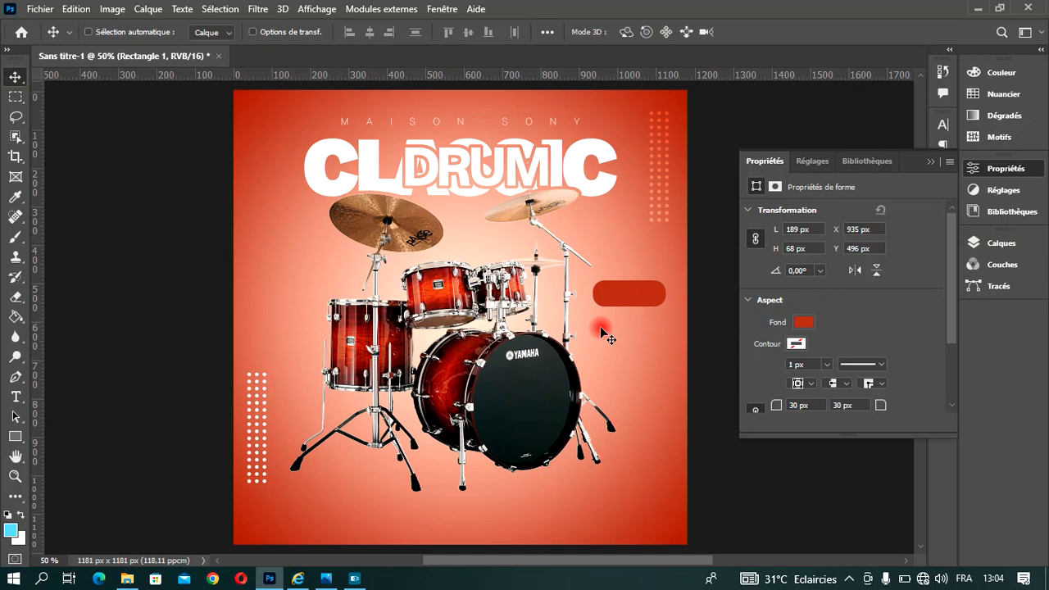
key(ctrl+j)
key(ctrl+j)
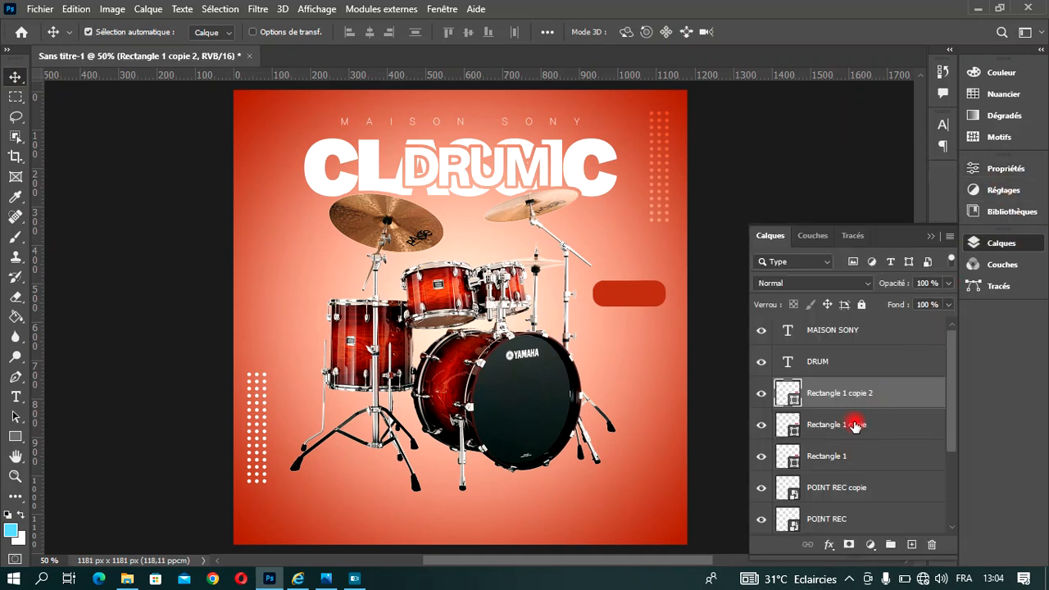
- Rotate the first rectangle copy by about 28.5° and change its fill to white
click(832, 424)
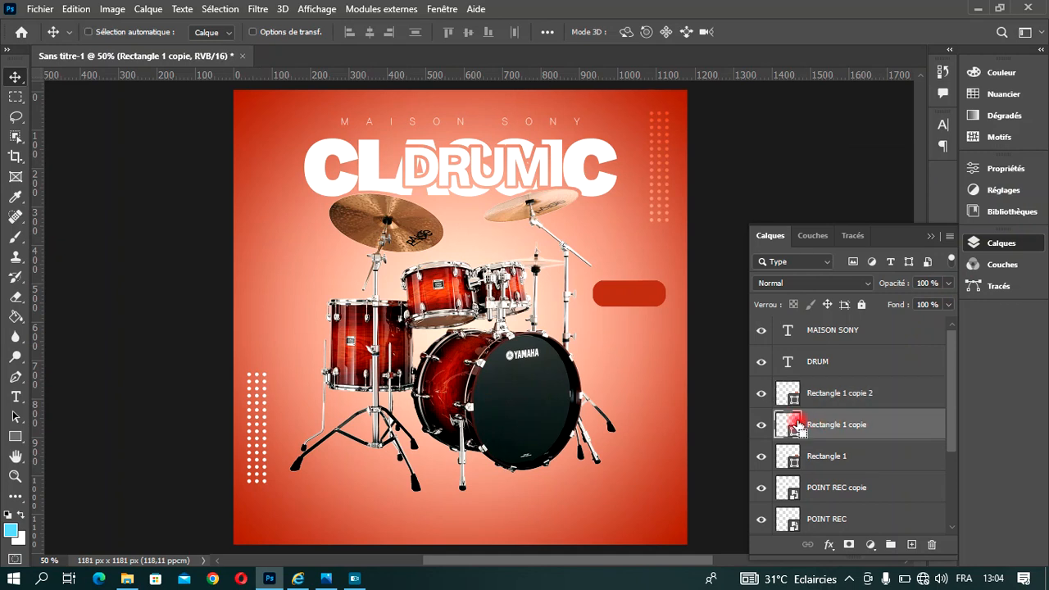
key(ctrl+t)
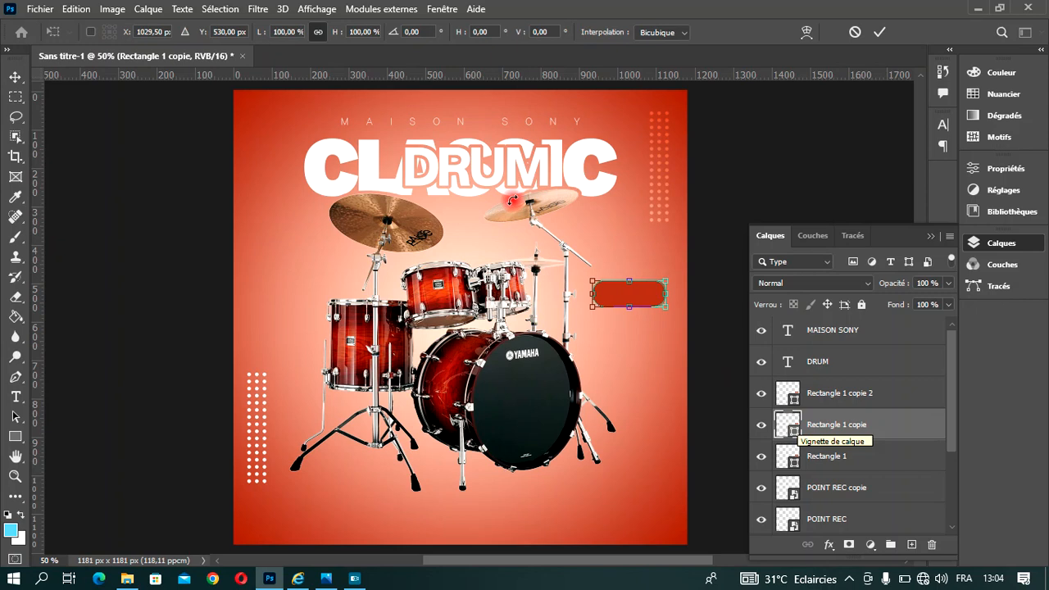
drag(677, 264, 680, 293)
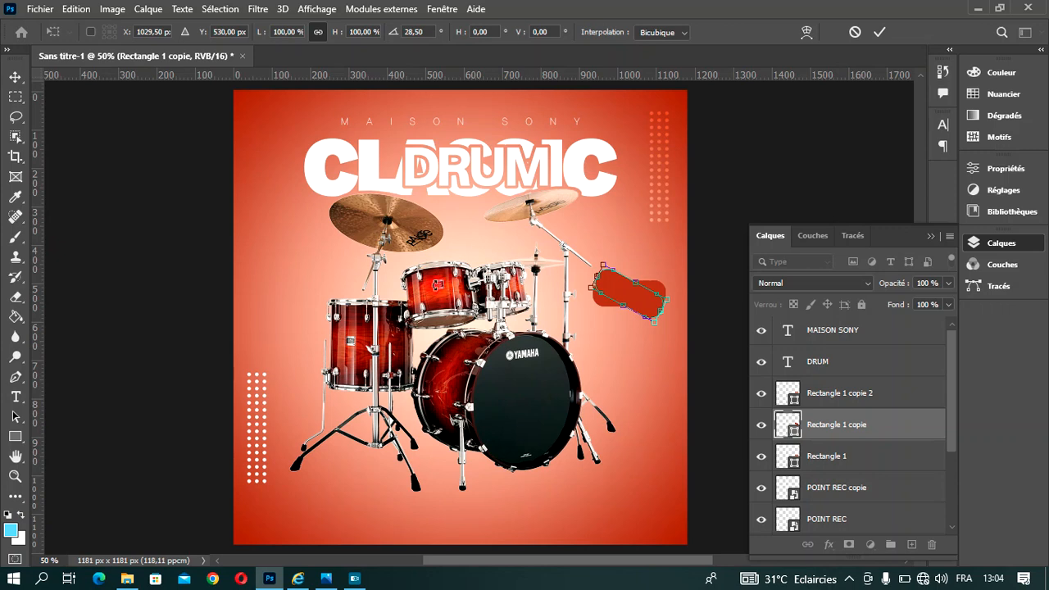
click(878, 33)
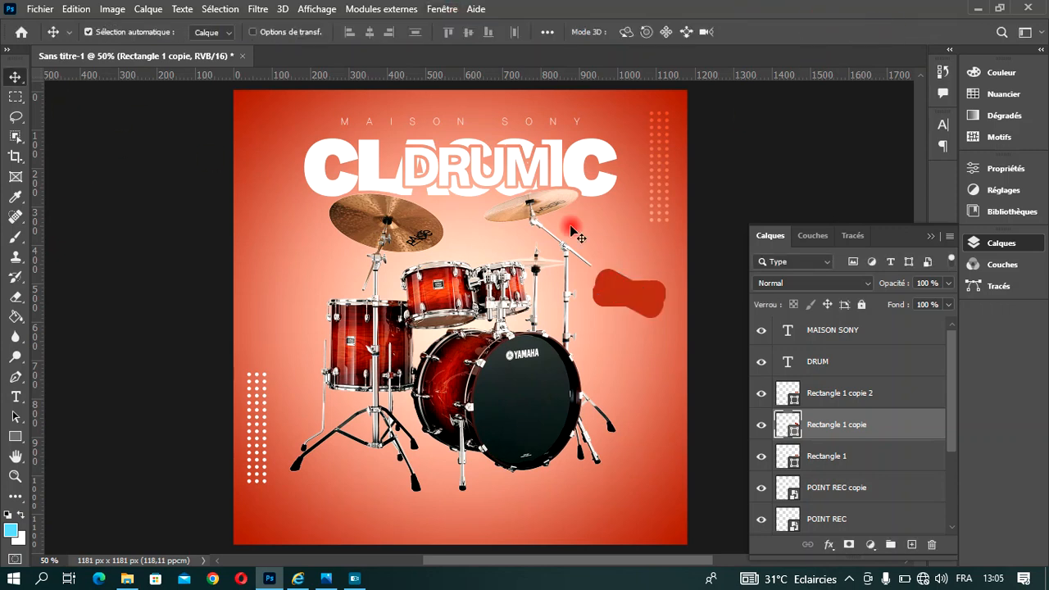
click(16, 441)
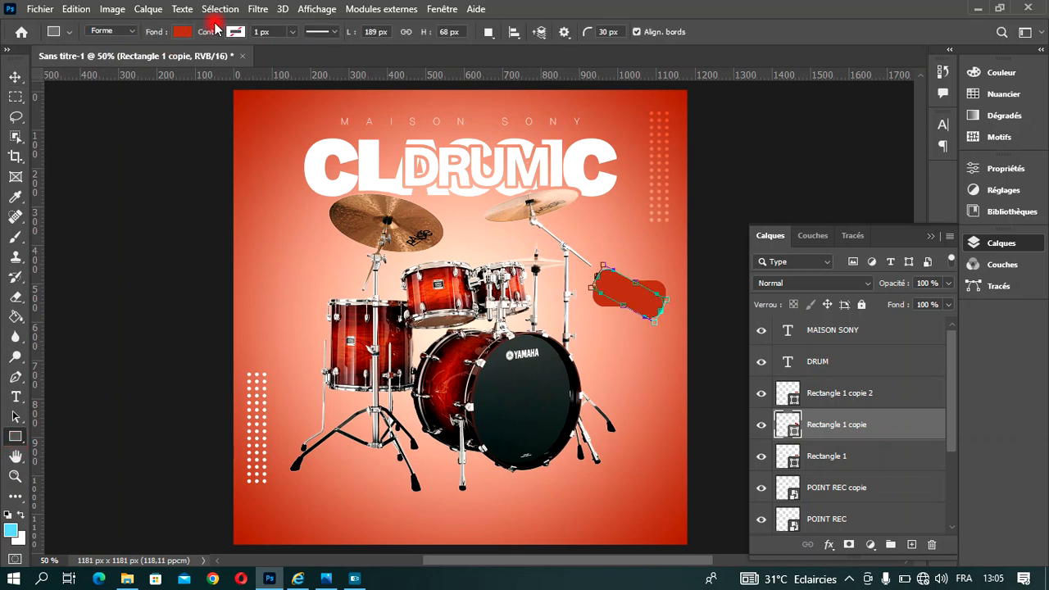
click(182, 32)
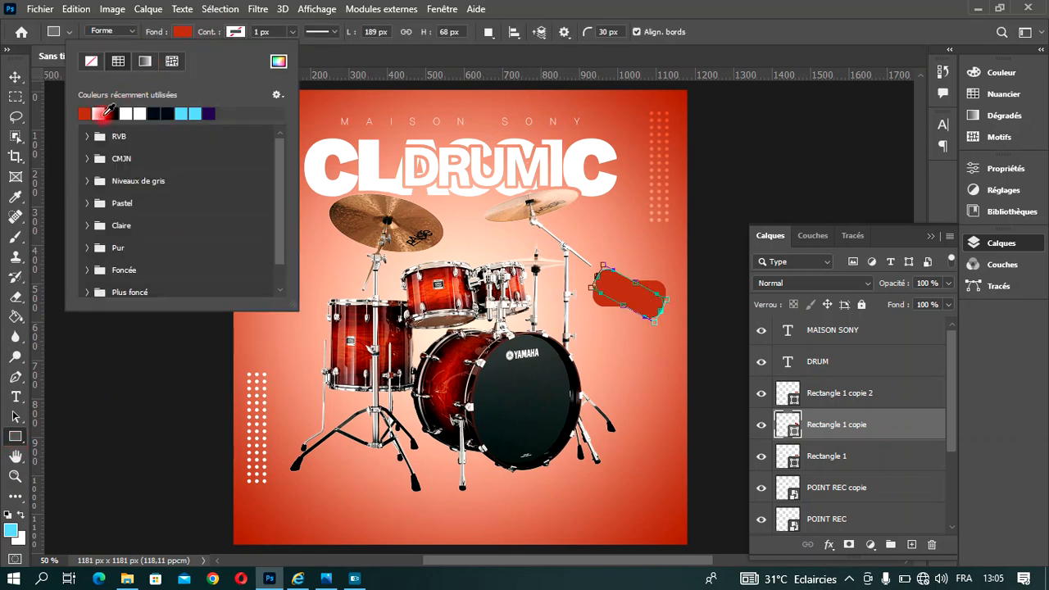
click(102, 113)
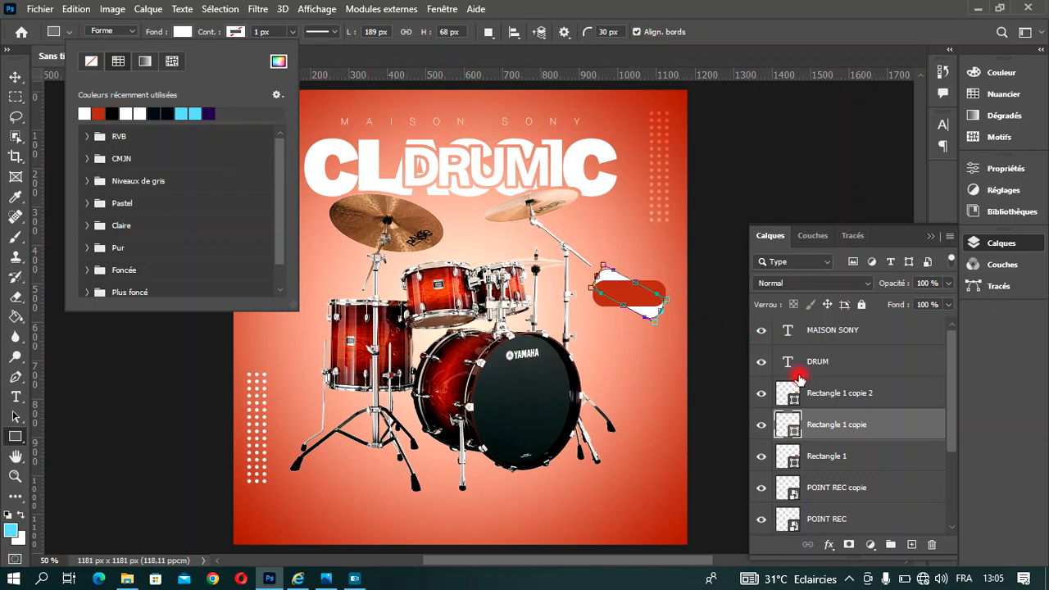
- Rotate the second rectangle copy by about -14.45° and change its fill to white
click(828, 400)
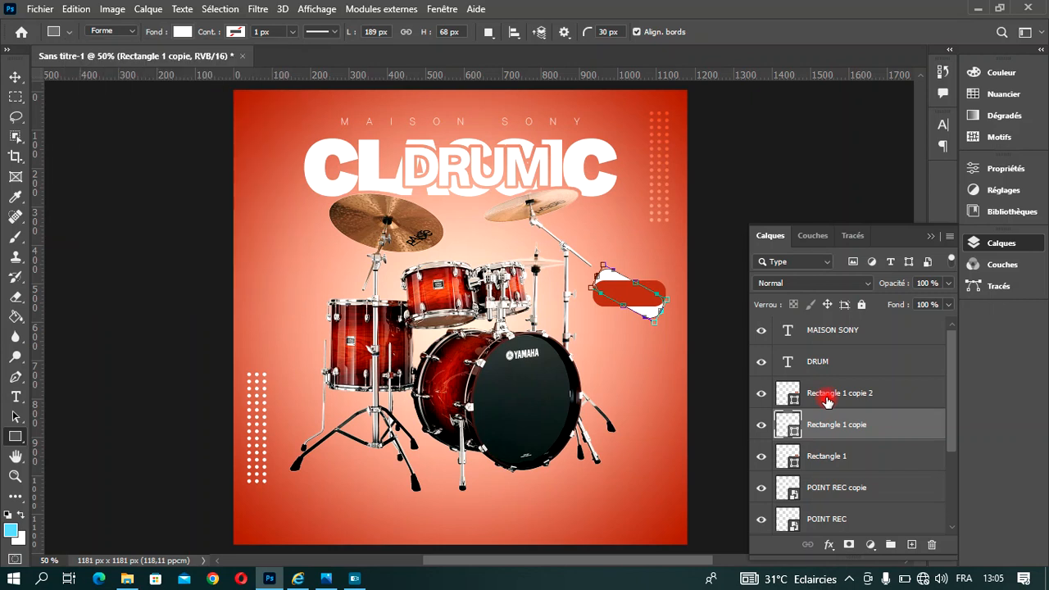
click(825, 395)
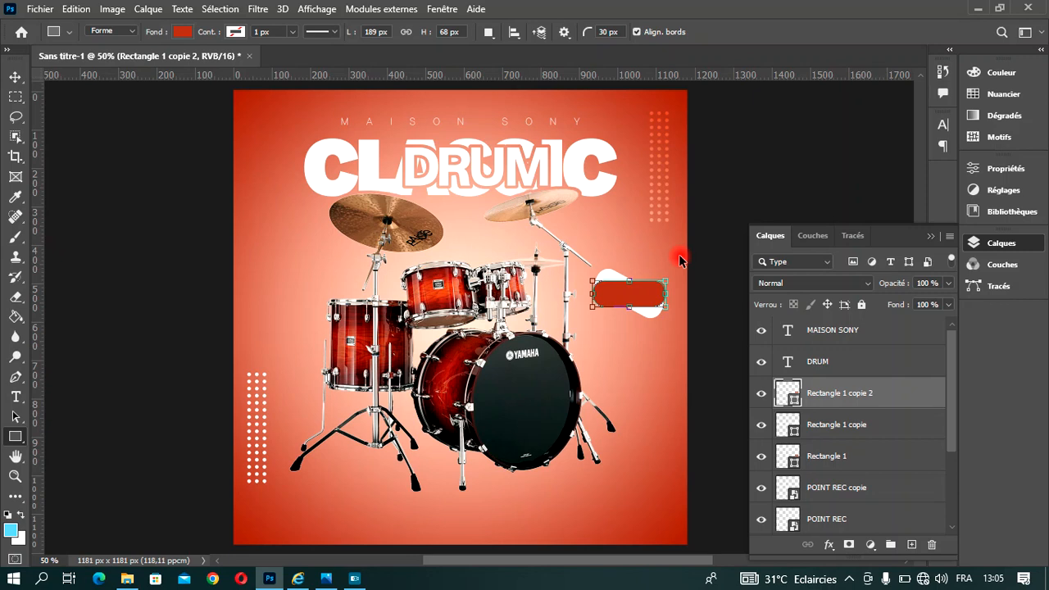
key(ctrl+t)
drag(680, 273, 670, 265)
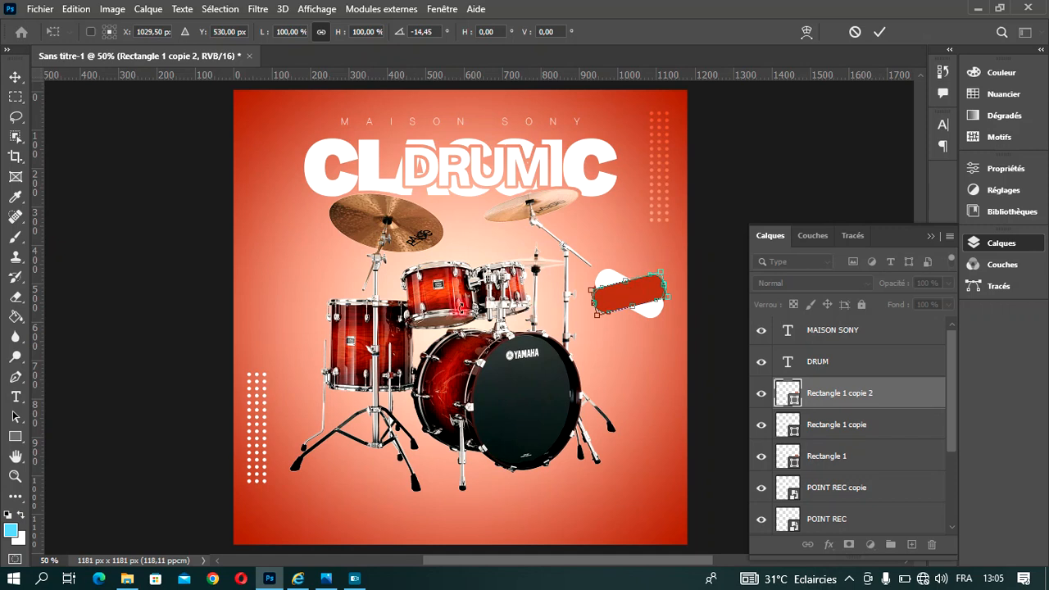
click(15, 437)
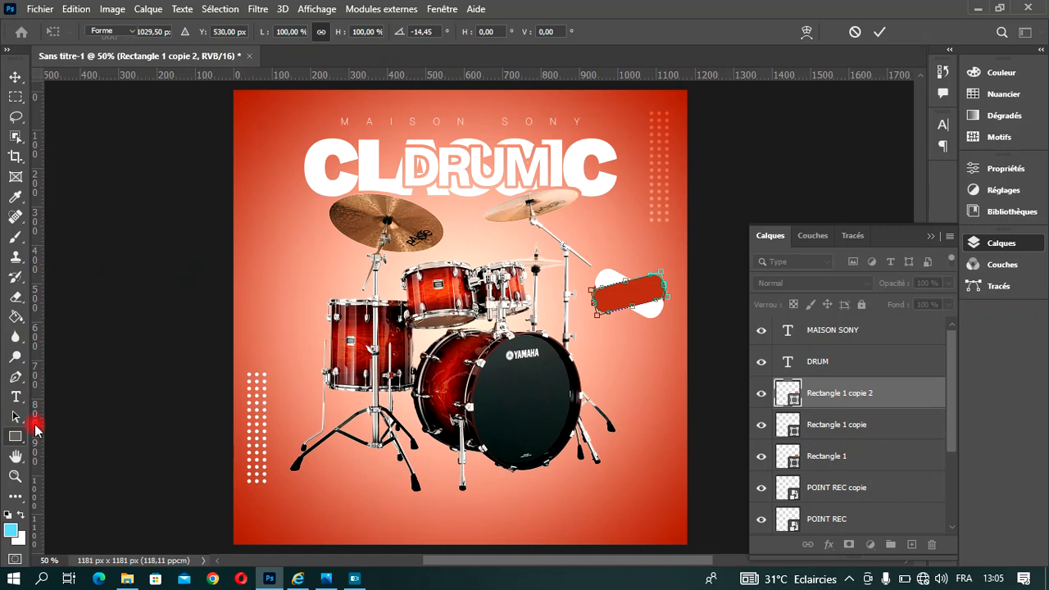
click(182, 33)
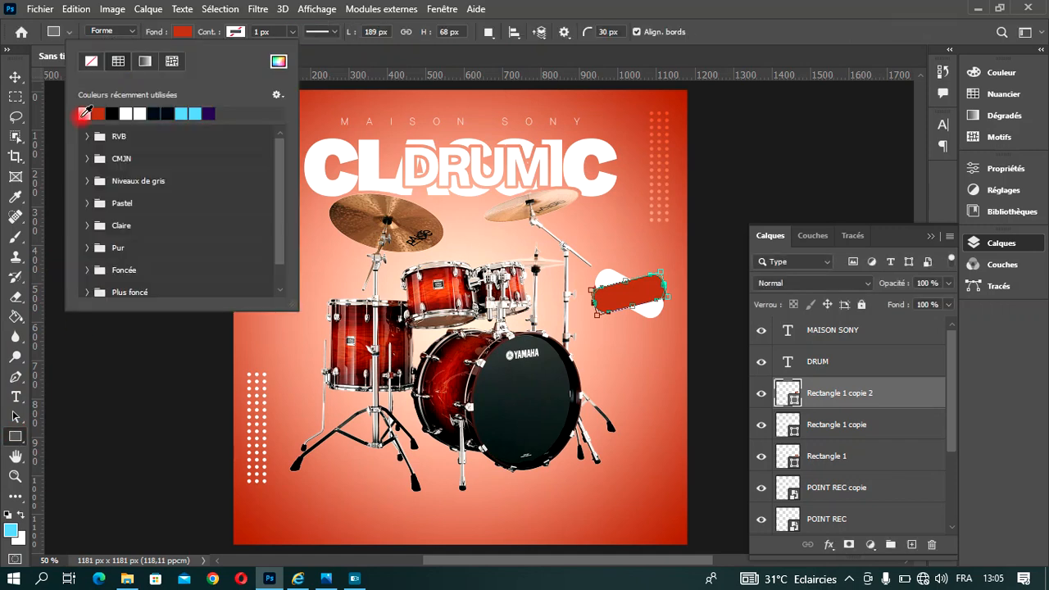
click(84, 114)
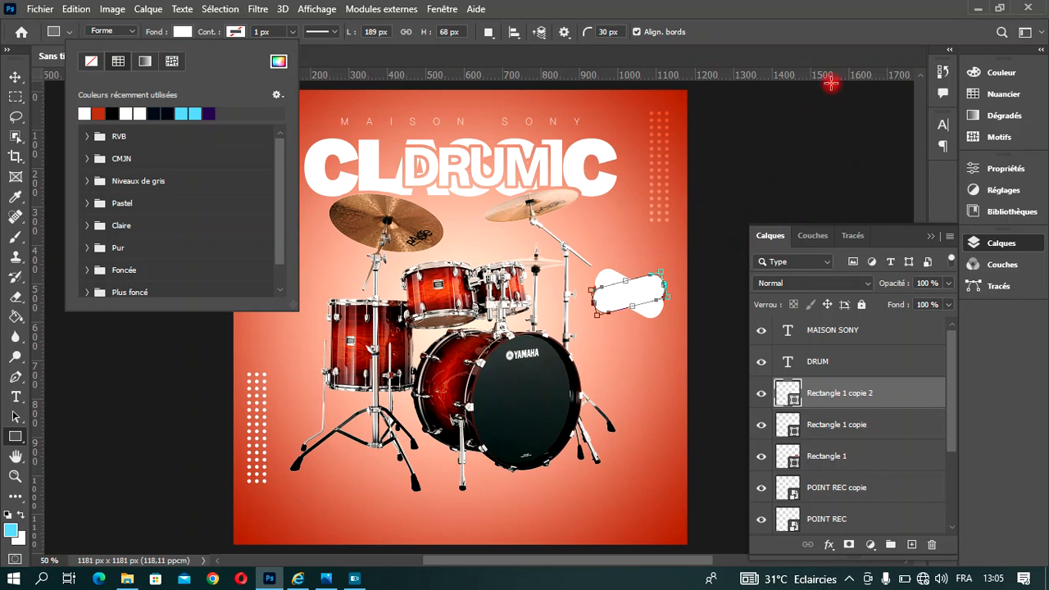
click(10, 77)
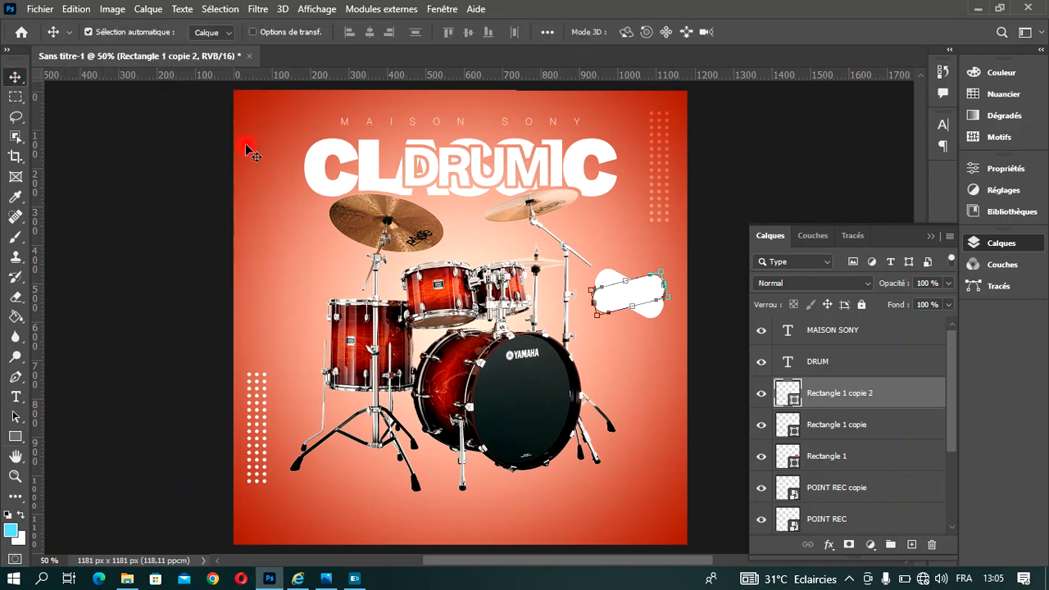
- Bring the original red rectangle layer, Rectangle 1, above its two white copies
click(832, 402)
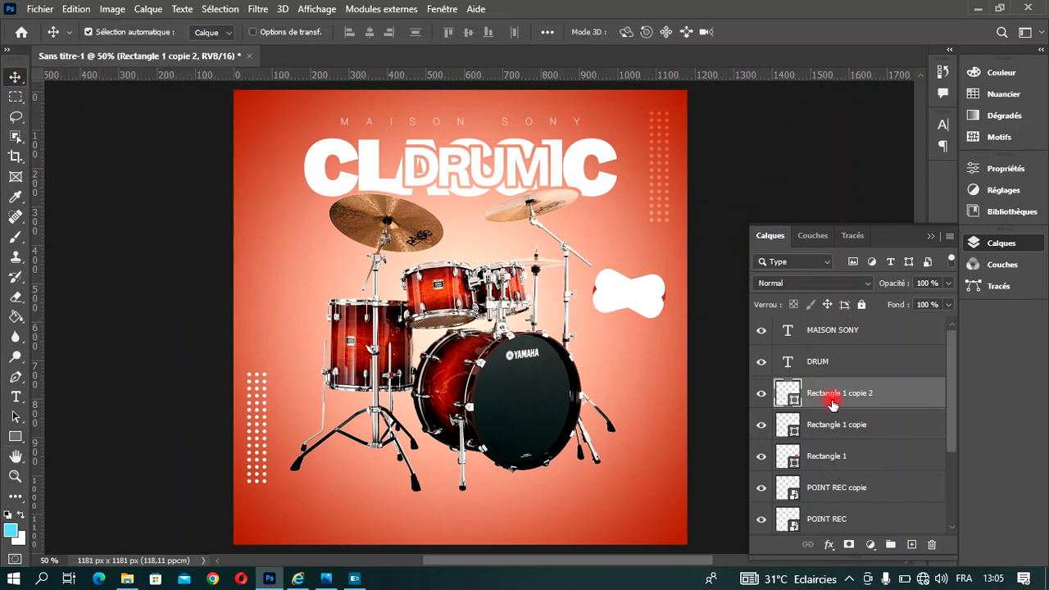
drag(830, 465, 831, 384)
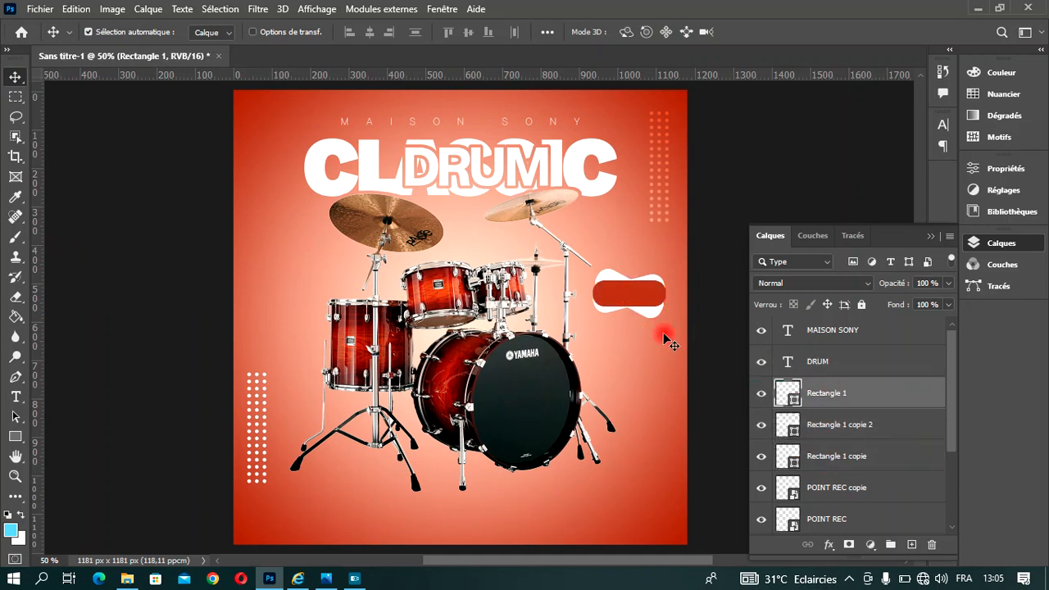
- Rotate the white shape Rectangle 1 copie 2 slightly clockwise behind the red rectangle
click(850, 427)
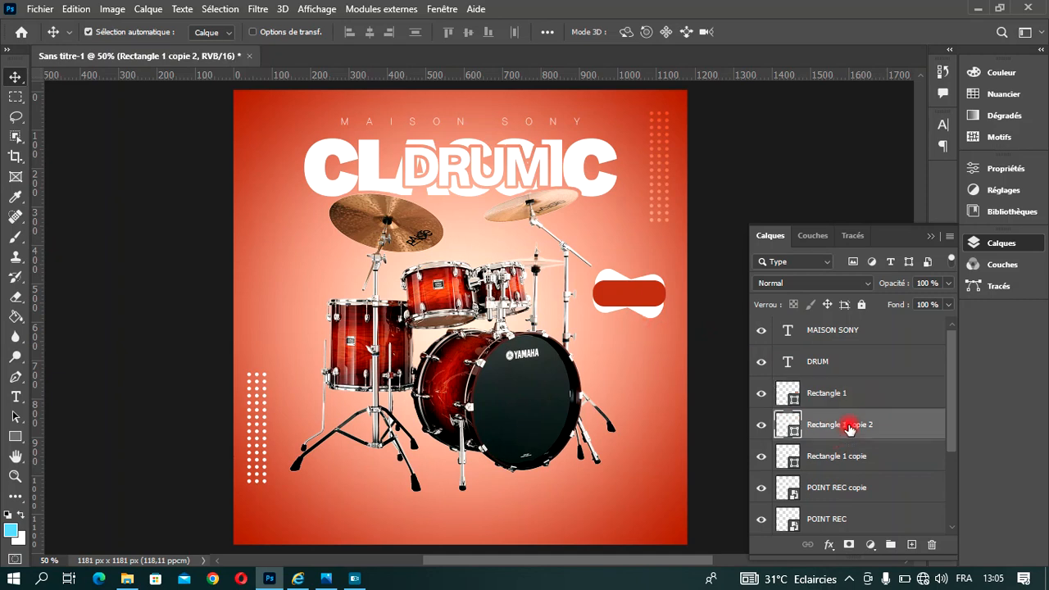
key(ctrl+t)
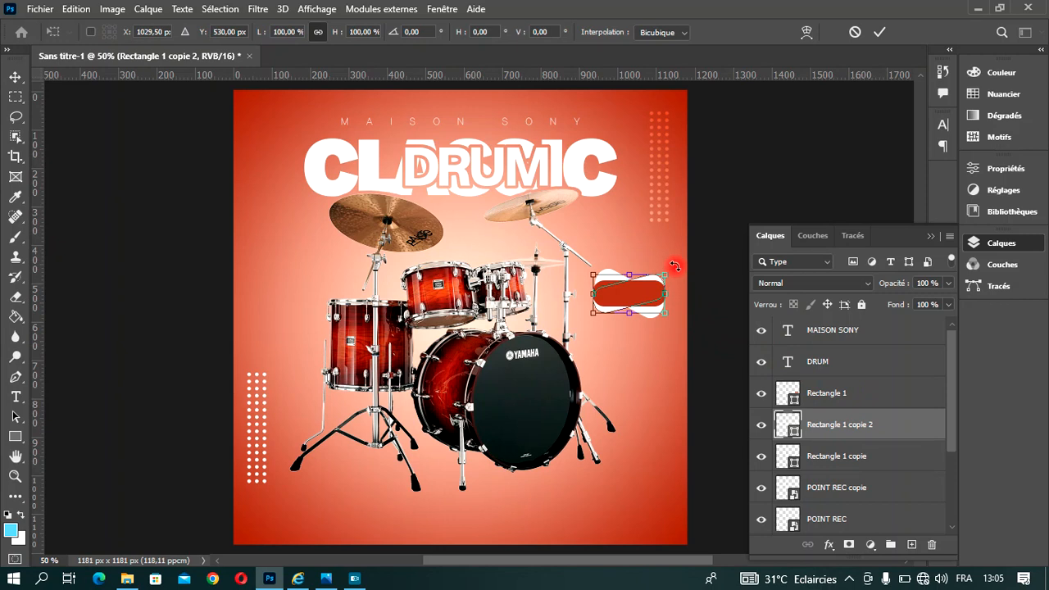
drag(675, 266, 677, 271)
- Rotate the white shape Rectangle 1 copie by about -12.18° to reduce its tilt behind the red rectangle
click(841, 456)
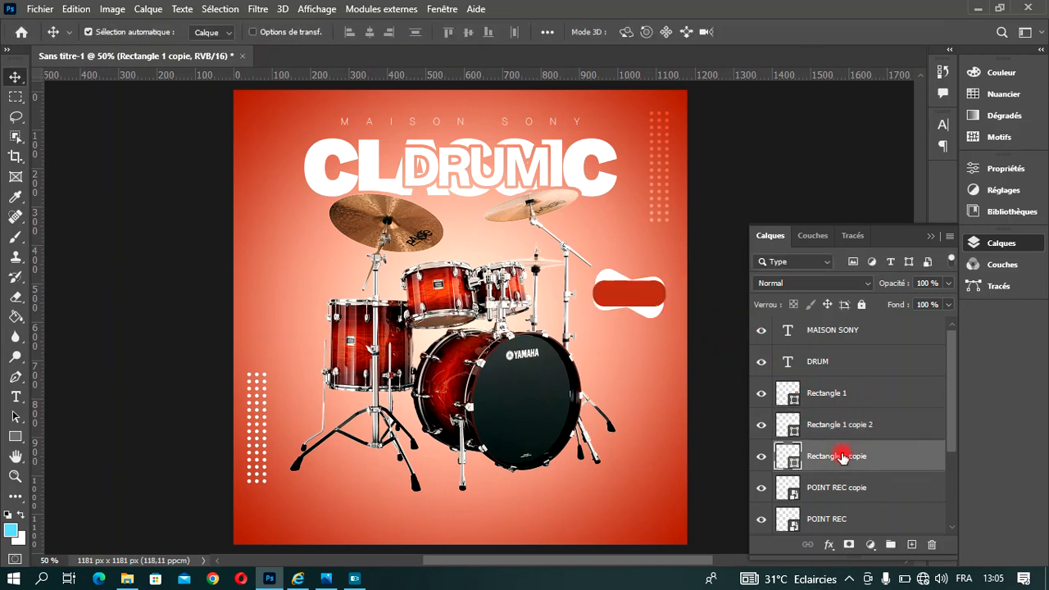
key(ctrl+t)
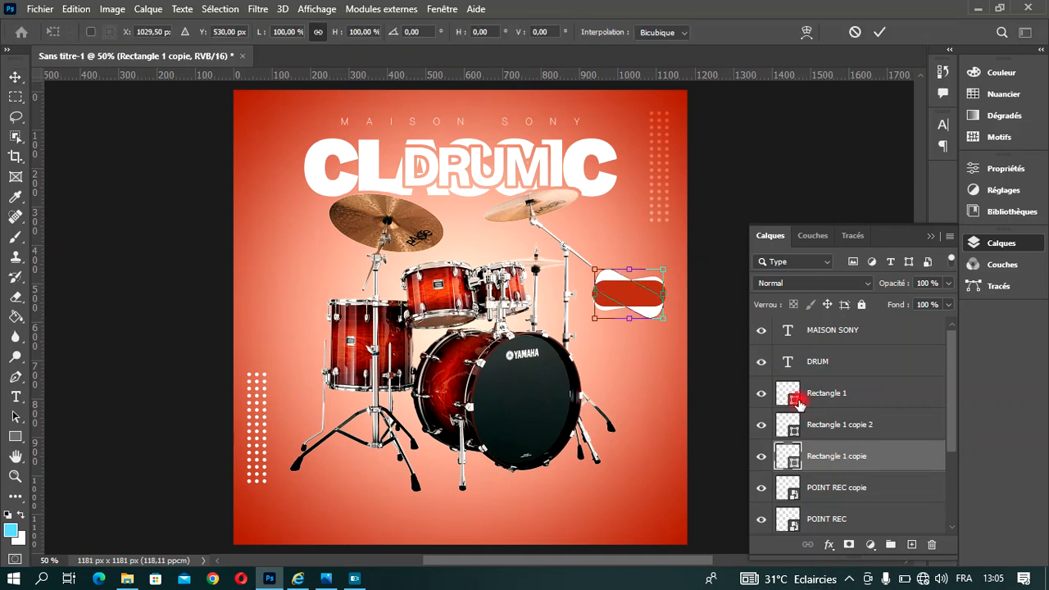
drag(680, 324, 681, 317)
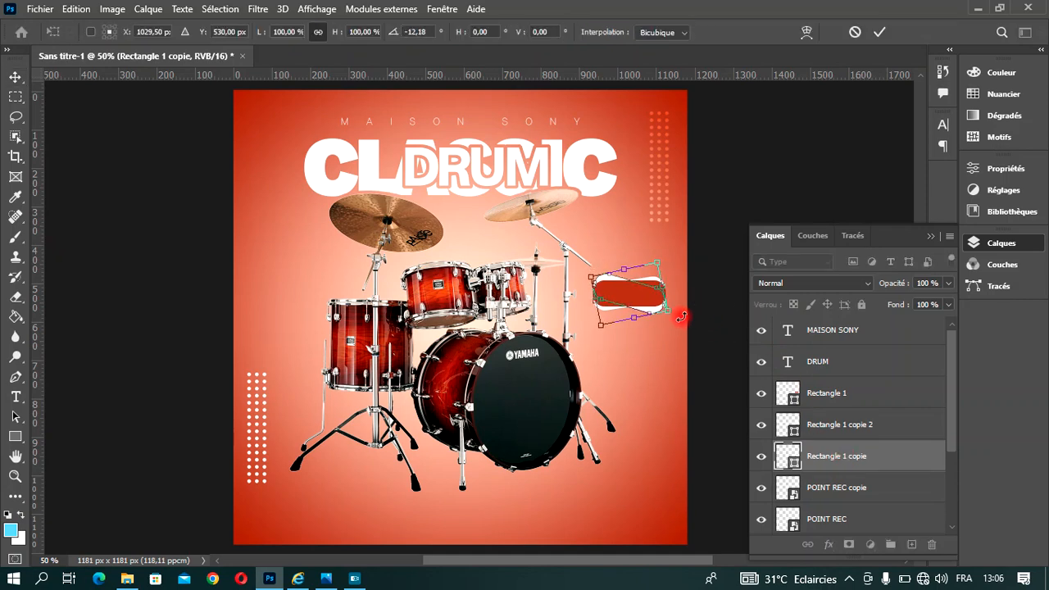
click(880, 33)
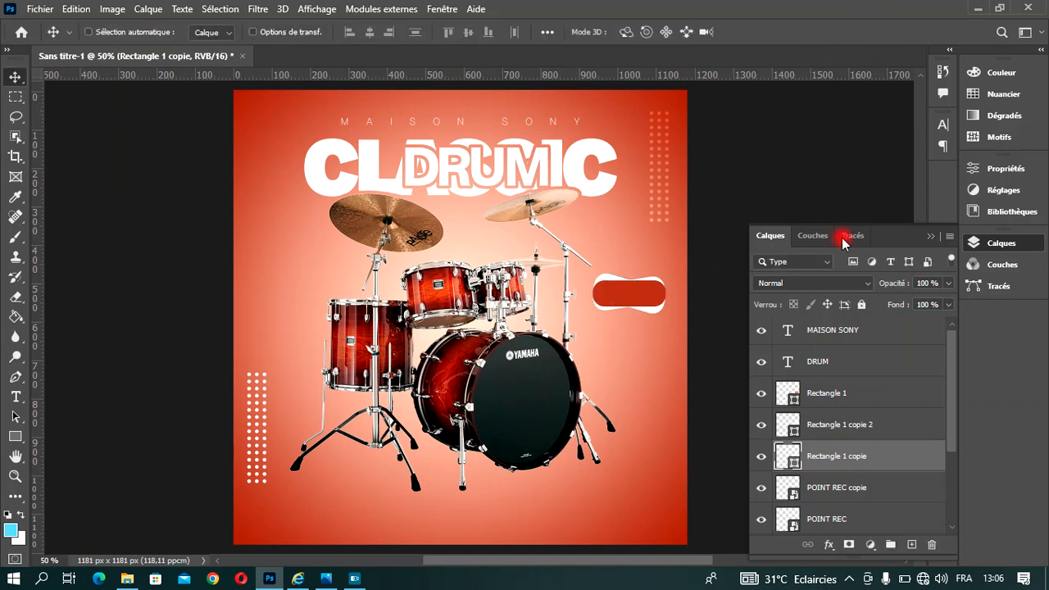
- Select the red rectangle and both white copies together and move them slightly down and left, closer to the drum kit
ctrl+click(828, 420)
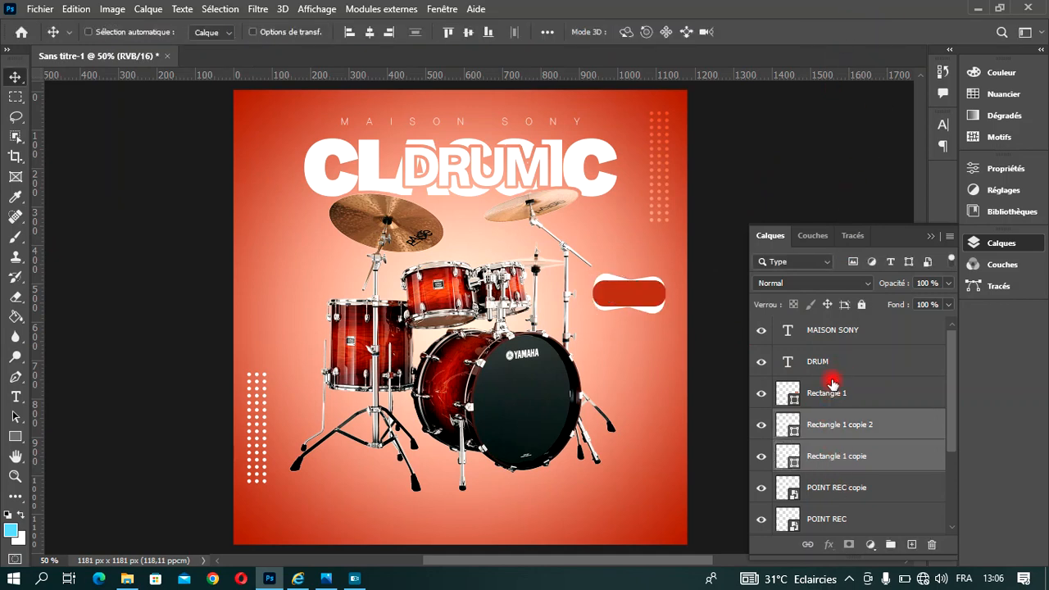
ctrl+click(833, 379)
ctrl+click(834, 385)
drag(639, 301, 627, 328)
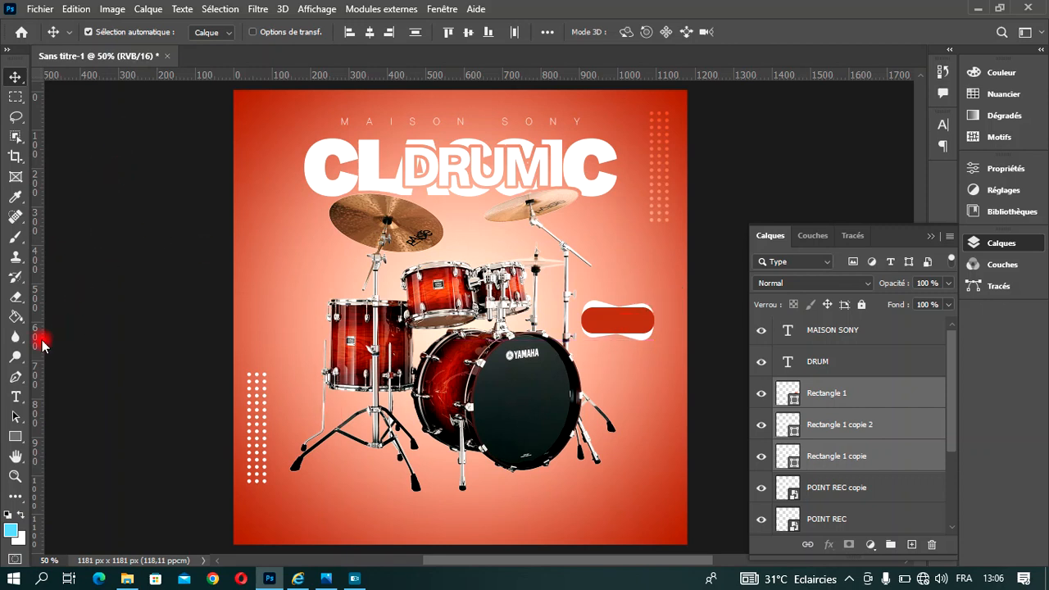
- Add a text line reading 750 in the empty area above the red-and-white label badge
click(16, 397)
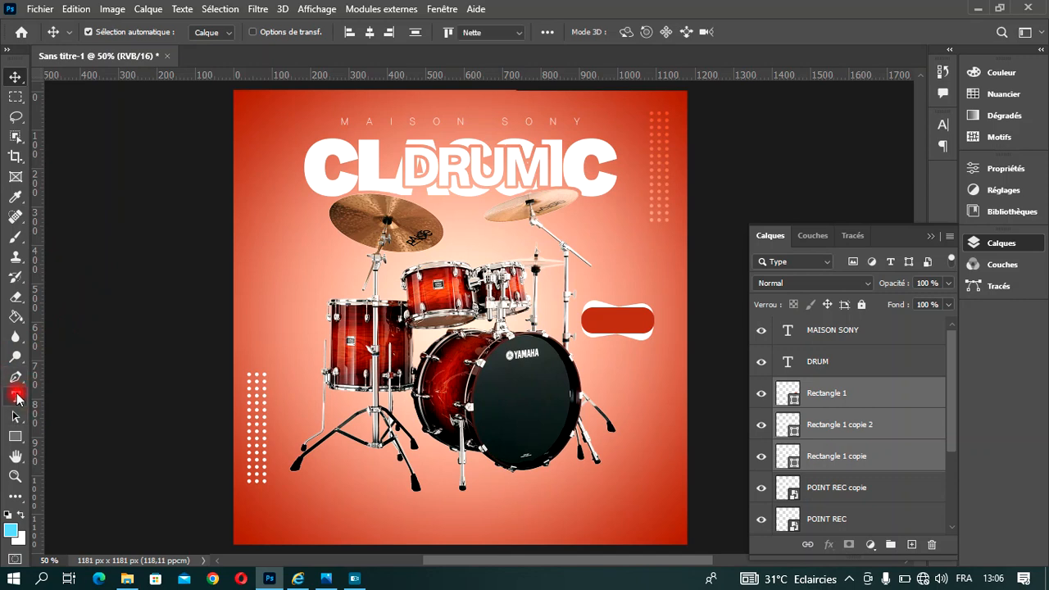
click(599, 231)
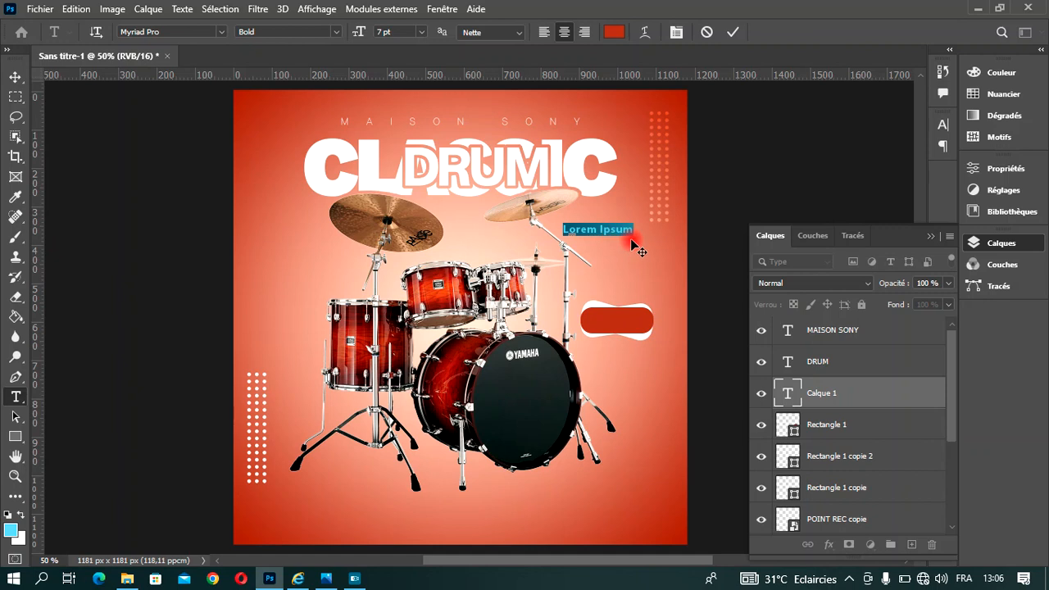
text(750)
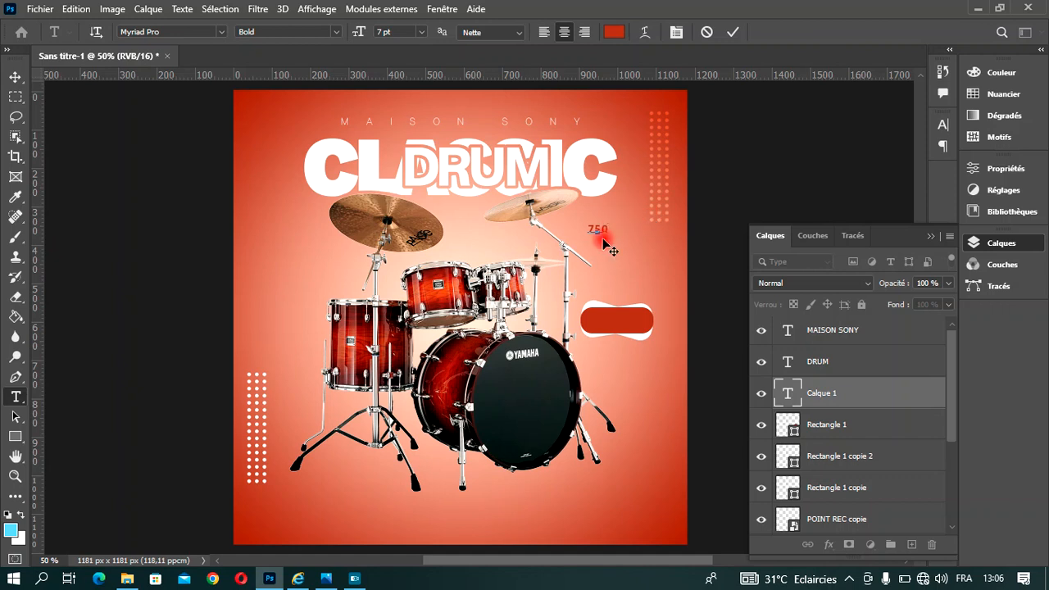
drag(620, 246, 556, 227)
click(676, 33)
click(874, 181)
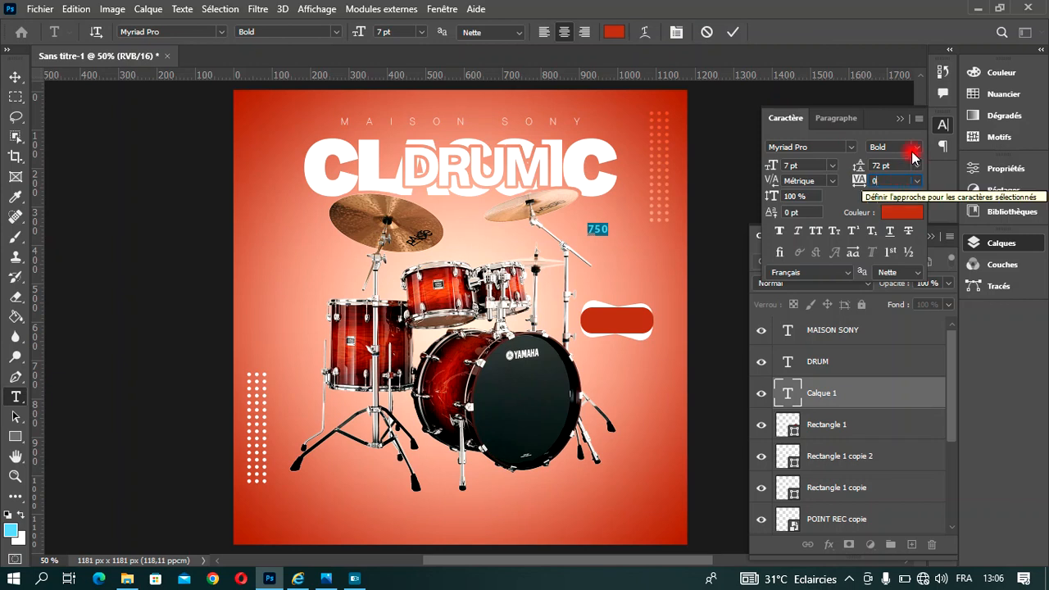
click(896, 119)
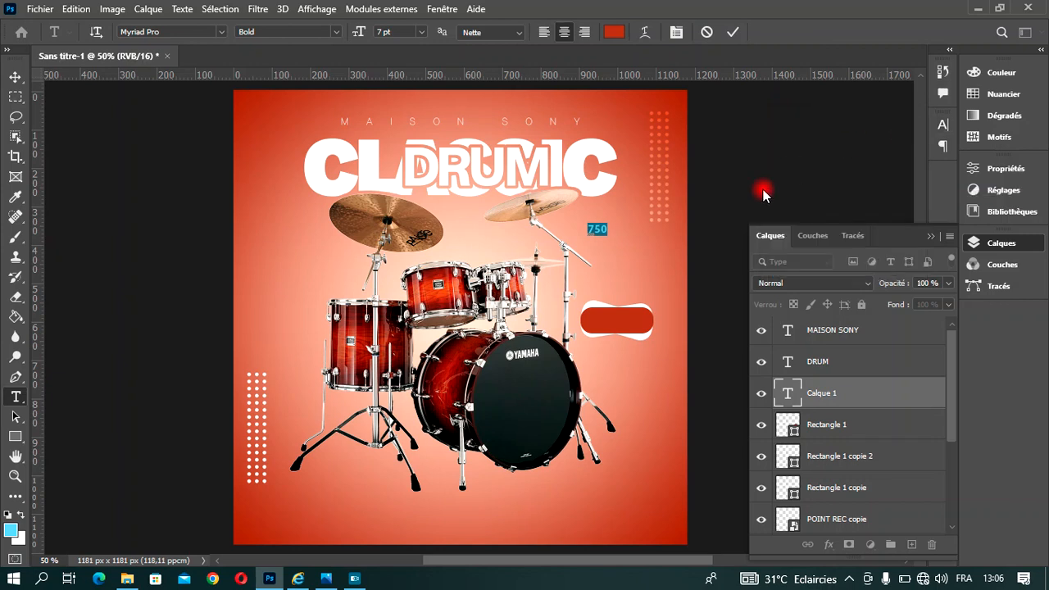
click(943, 128)
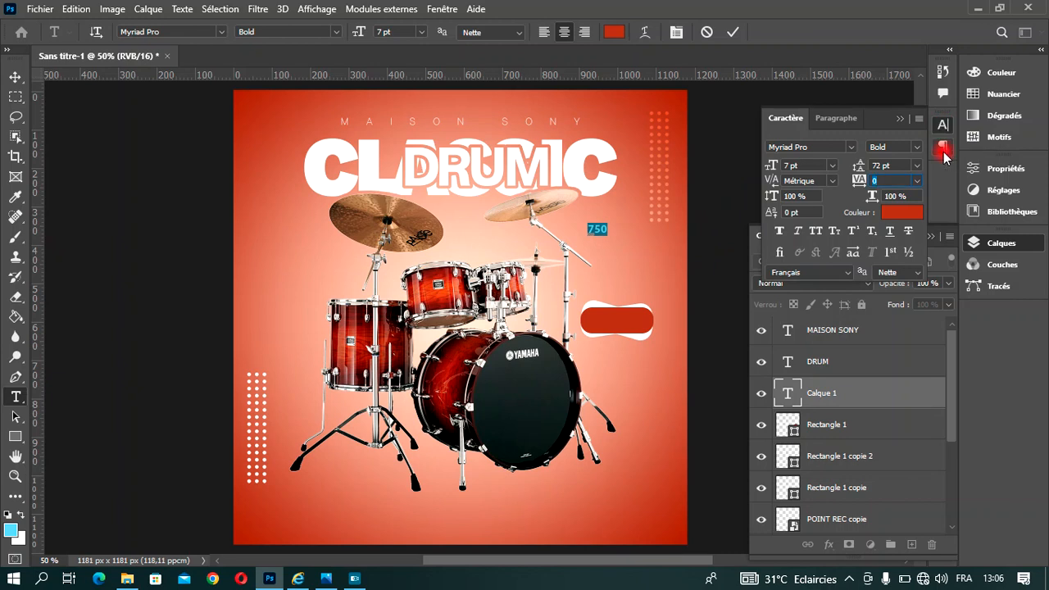
click(944, 150)
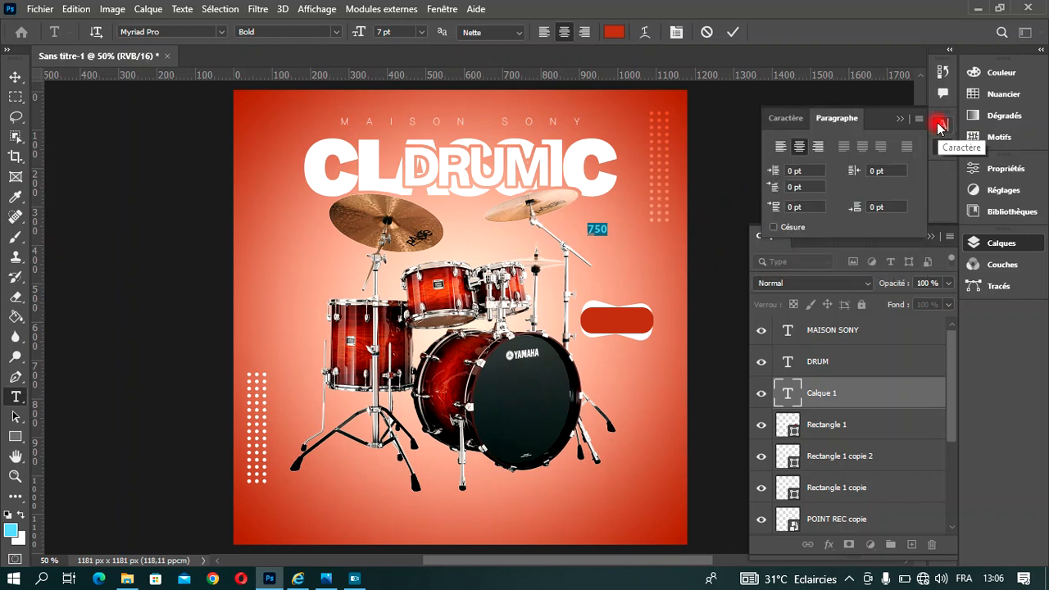
- Insert a $ sign after 750 from the Myriad Pro Bold glyph set
click(442, 9)
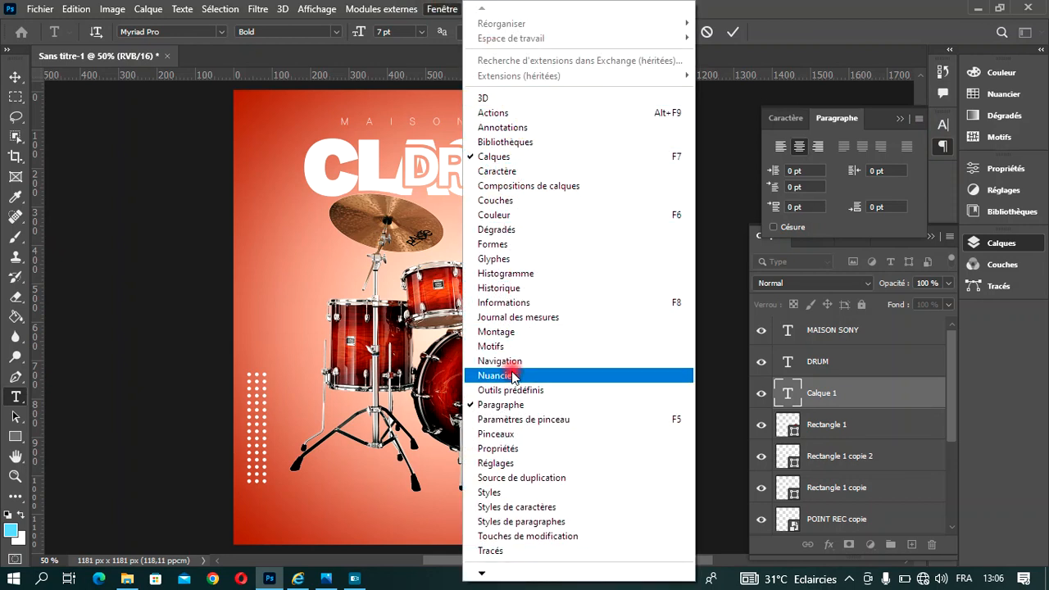
click(484, 258)
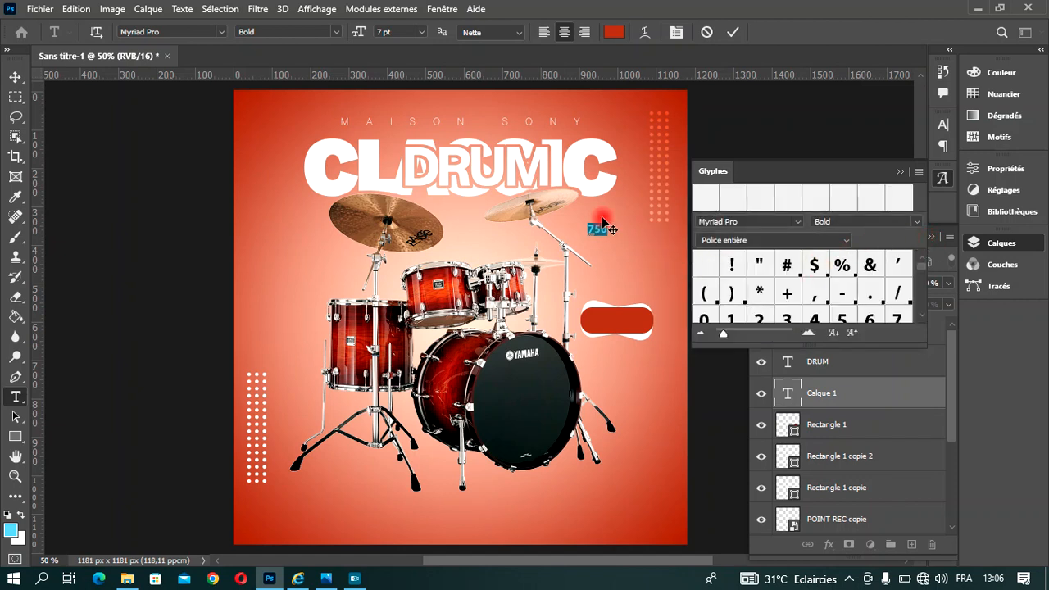
double_click(815, 265)
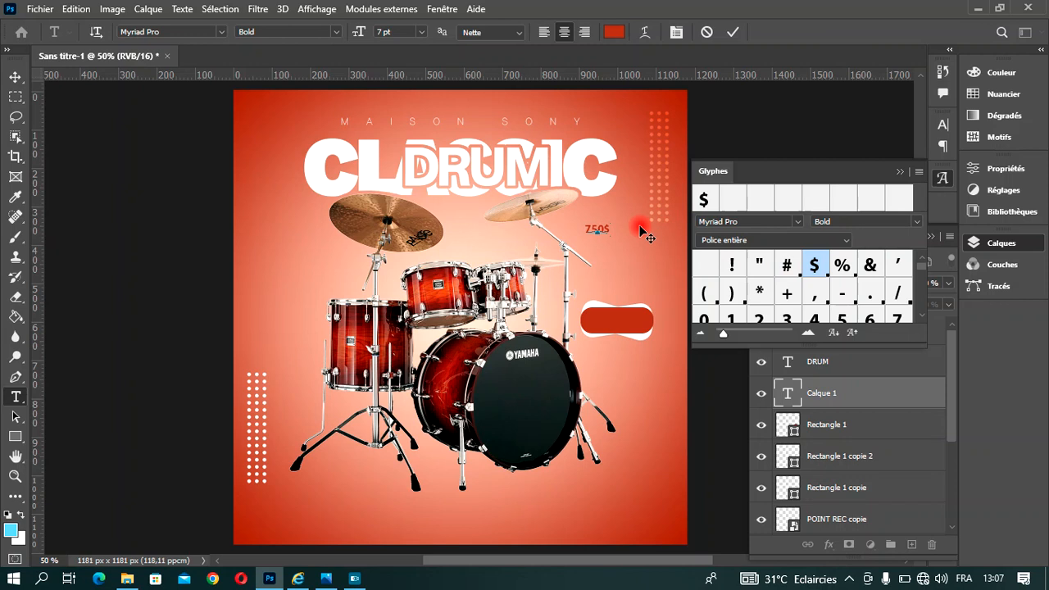
- Change the colour of the whole 750$ text to white (ffffff)
double_click(604, 229)
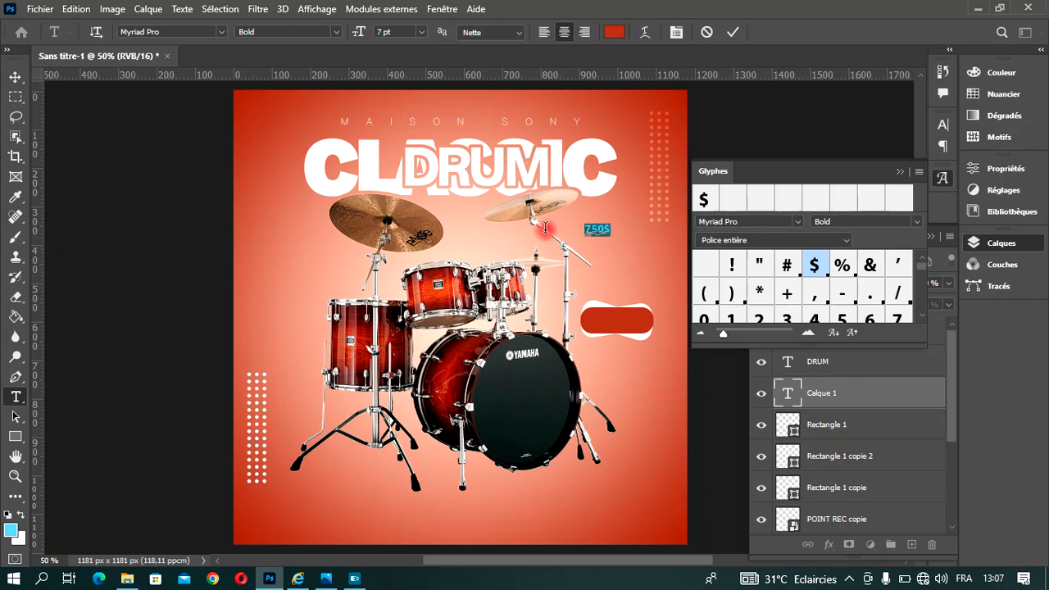
click(611, 33)
drag(620, 195, 489, 123)
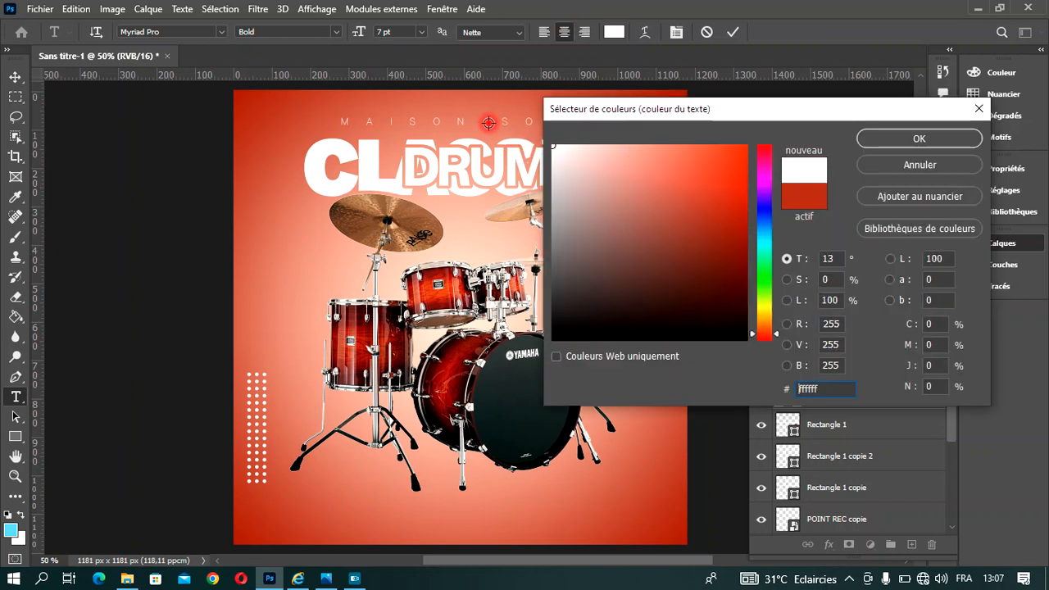
click(920, 138)
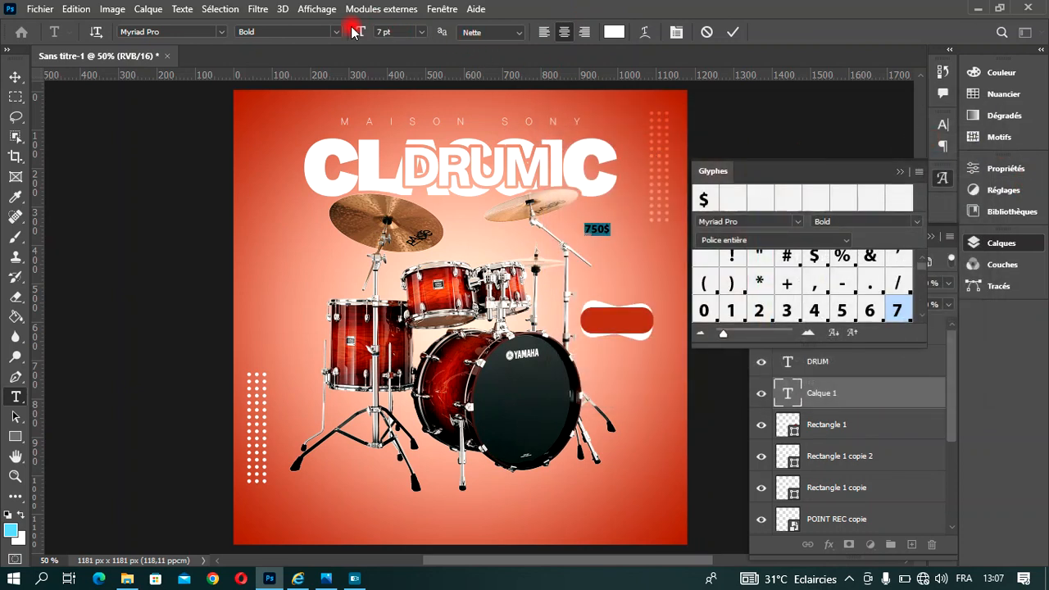
- Move the 750$ text onto the red label badge and set its font size to 14 pt
drag(358, 33, 365, 32)
drag(621, 263, 647, 363)
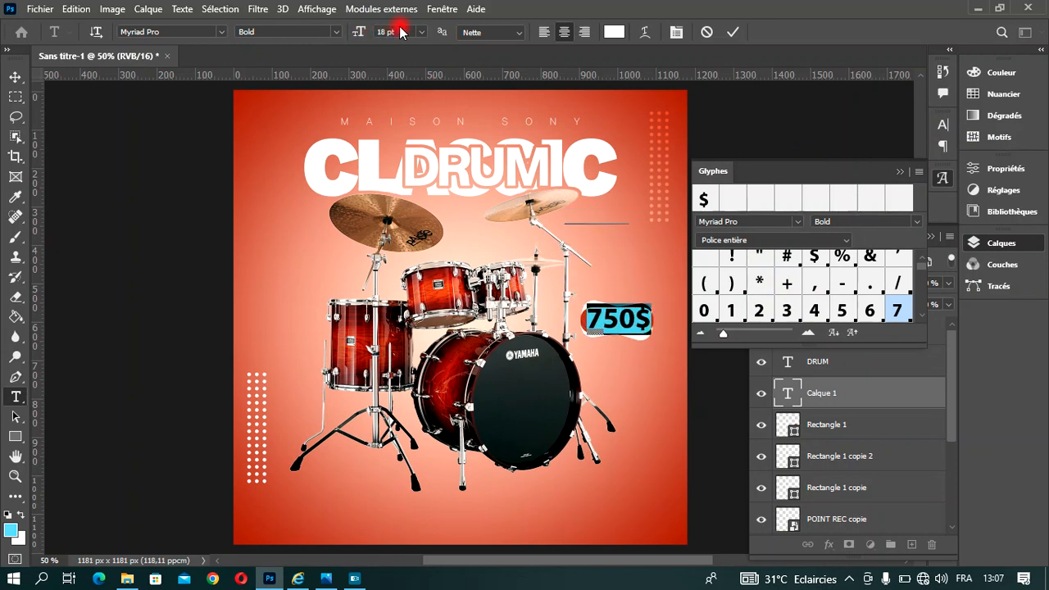
scroll(400, 32, down, 4)
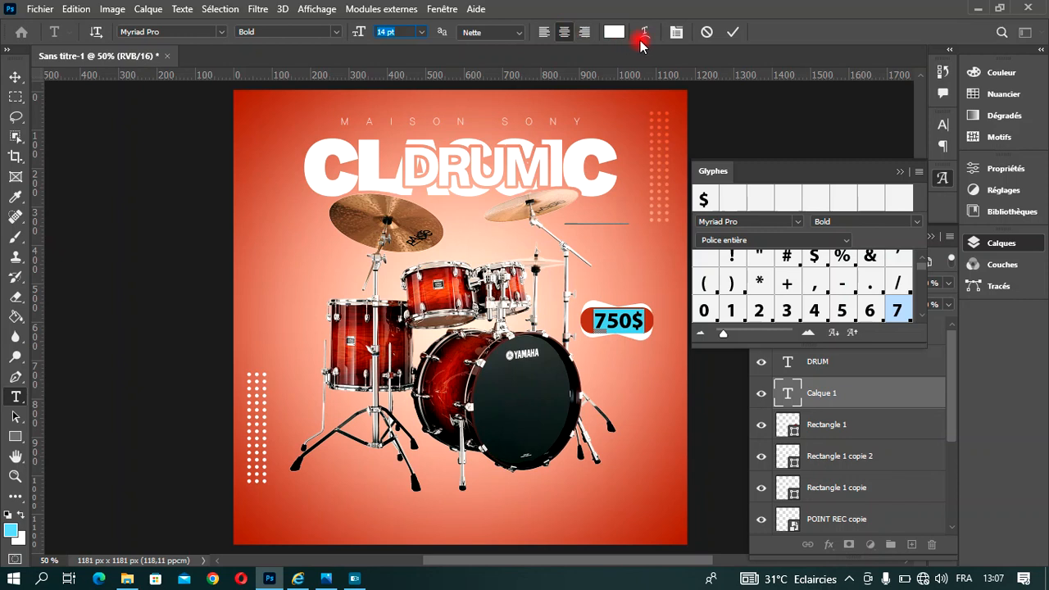
- Tighten the tracking of the 750$ price text to -80 and finish editing it
click(673, 33)
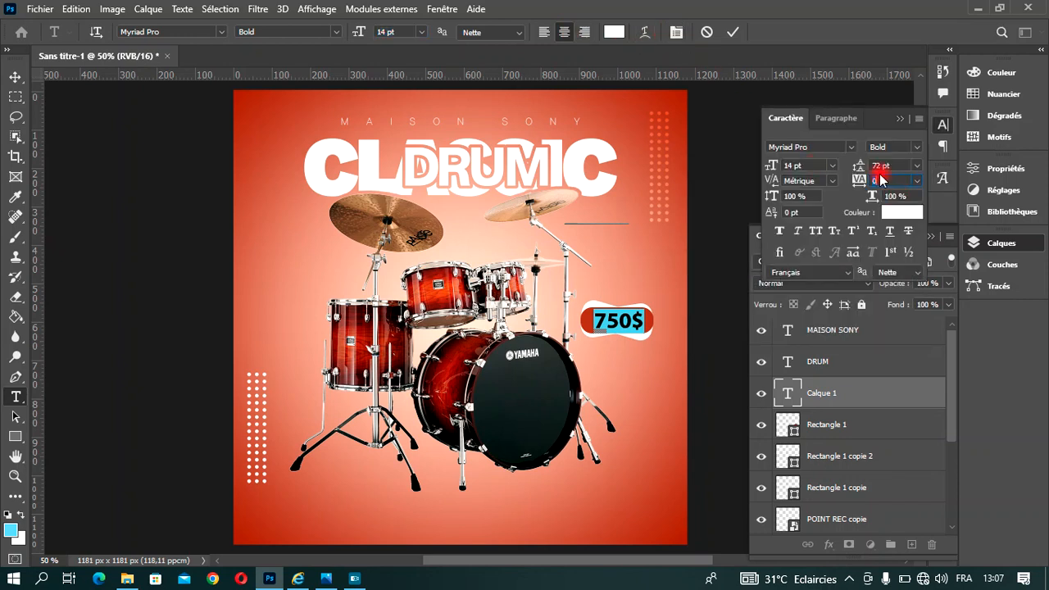
scroll(875, 194, down, 8)
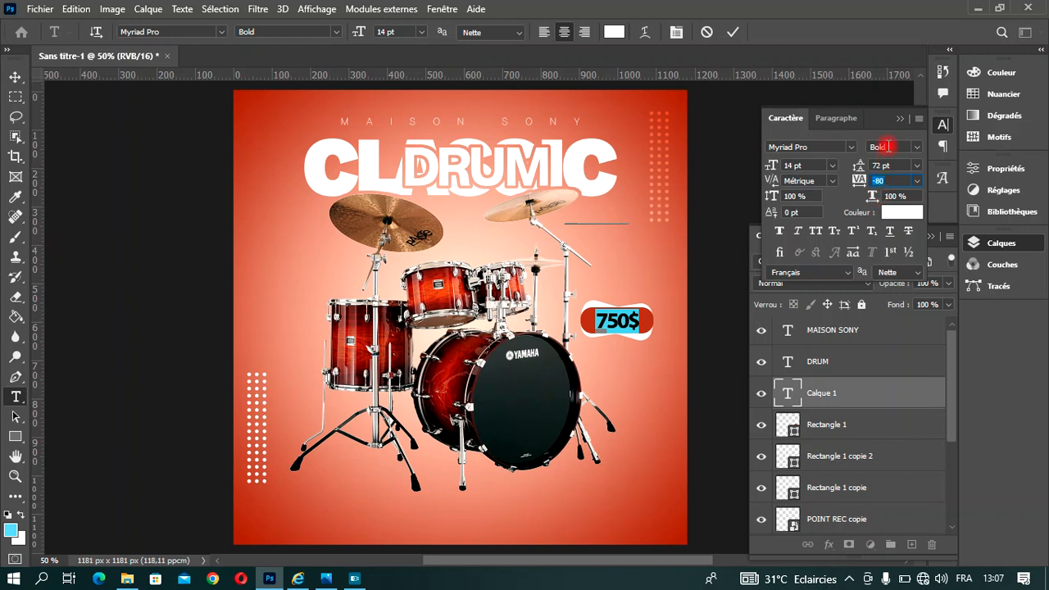
click(734, 32)
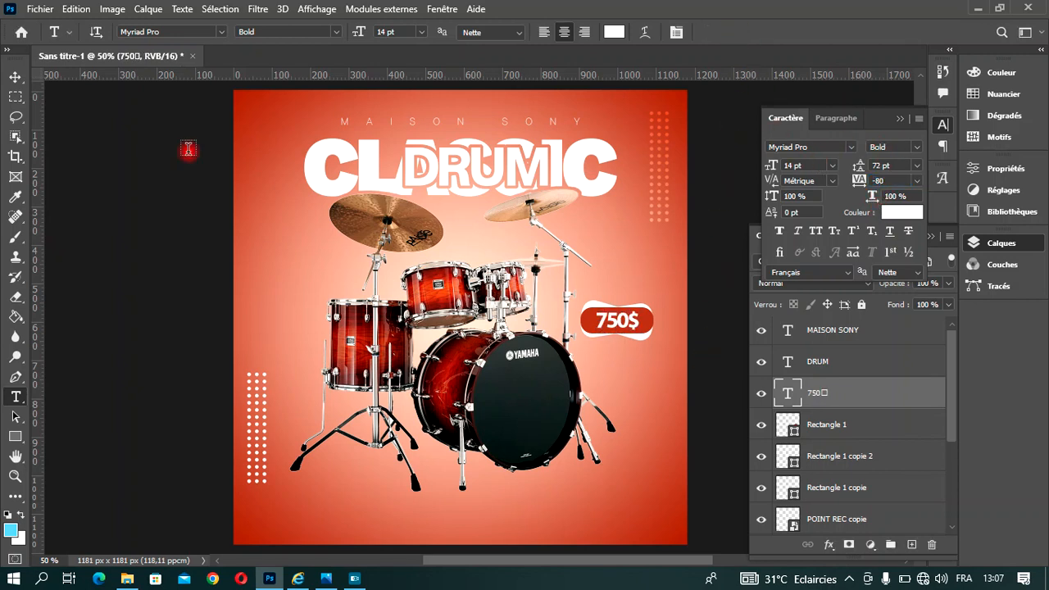
click(16, 76)
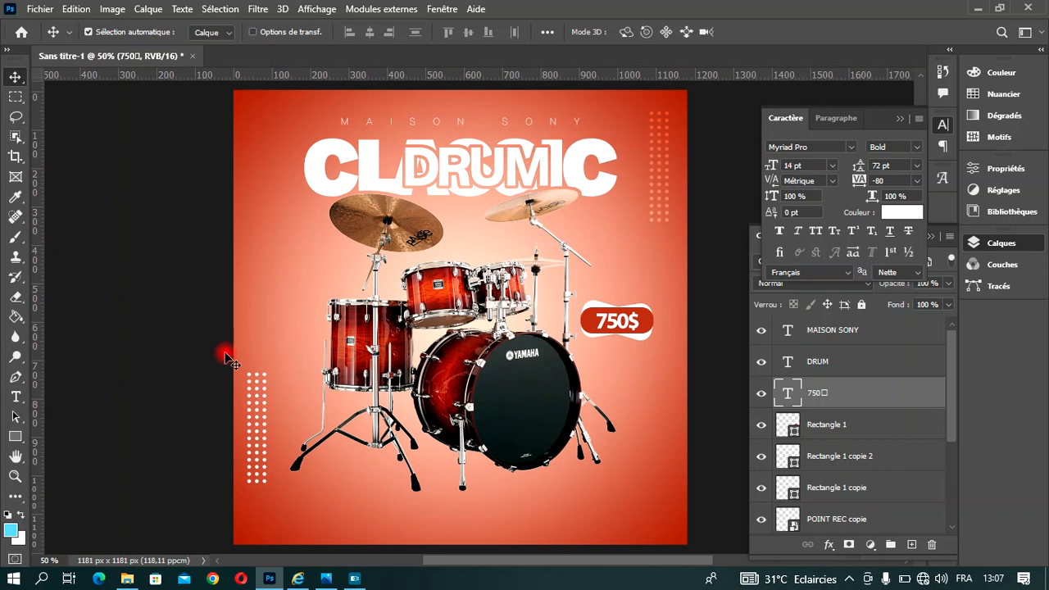
- Draw a rounded bar about 317 × 30 px near the poster's lower-left corner, with white fill and no stroke
click(16, 436)
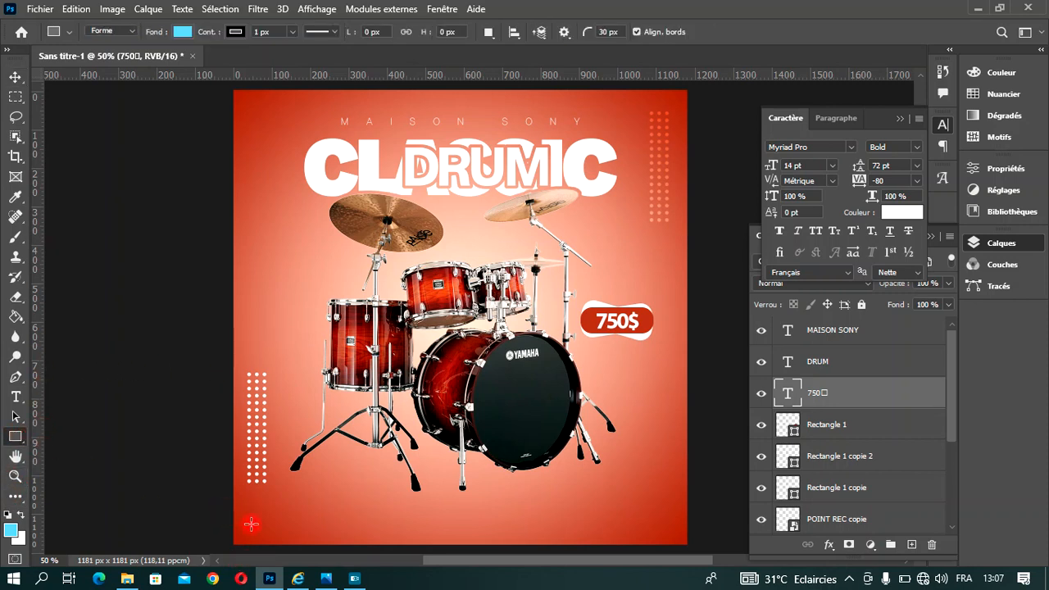
drag(259, 511, 381, 522)
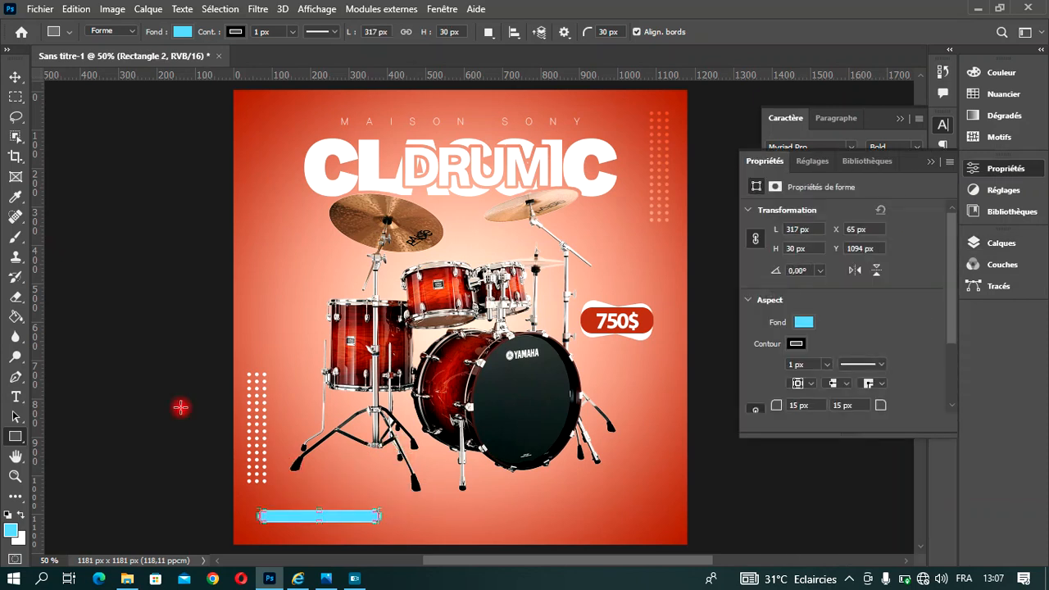
click(182, 31)
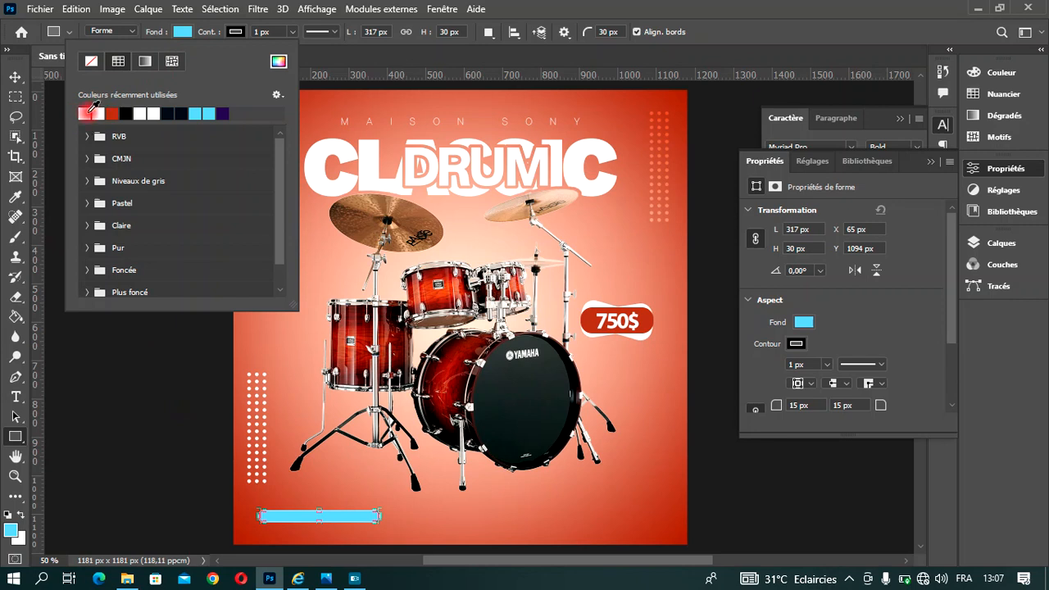
click(86, 113)
click(233, 32)
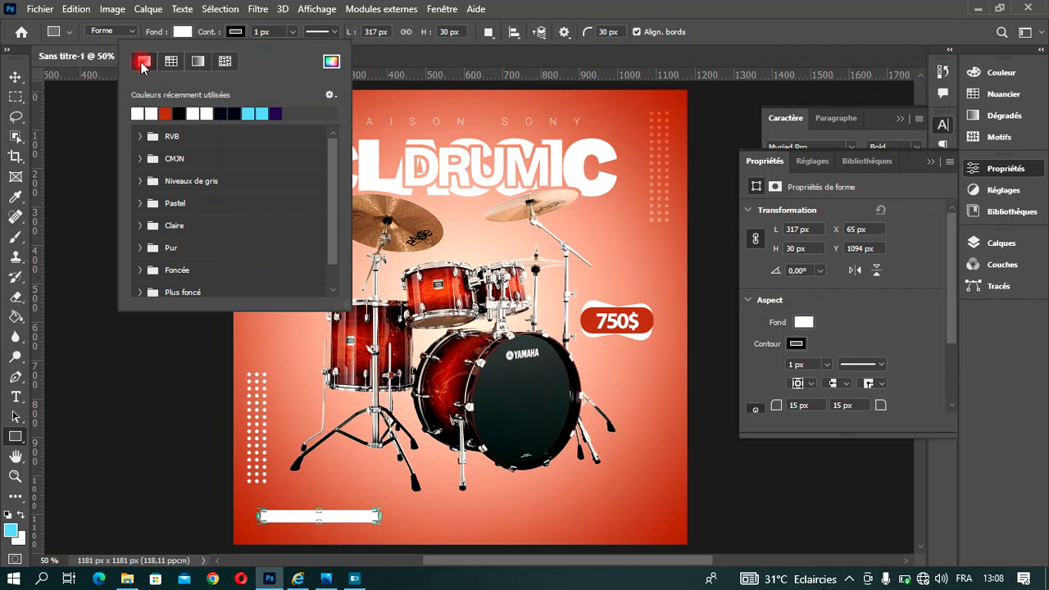
click(144, 64)
- Move the white rounded bar slightly down and left to about X 60 px, Y 1116 px
click(17, 78)
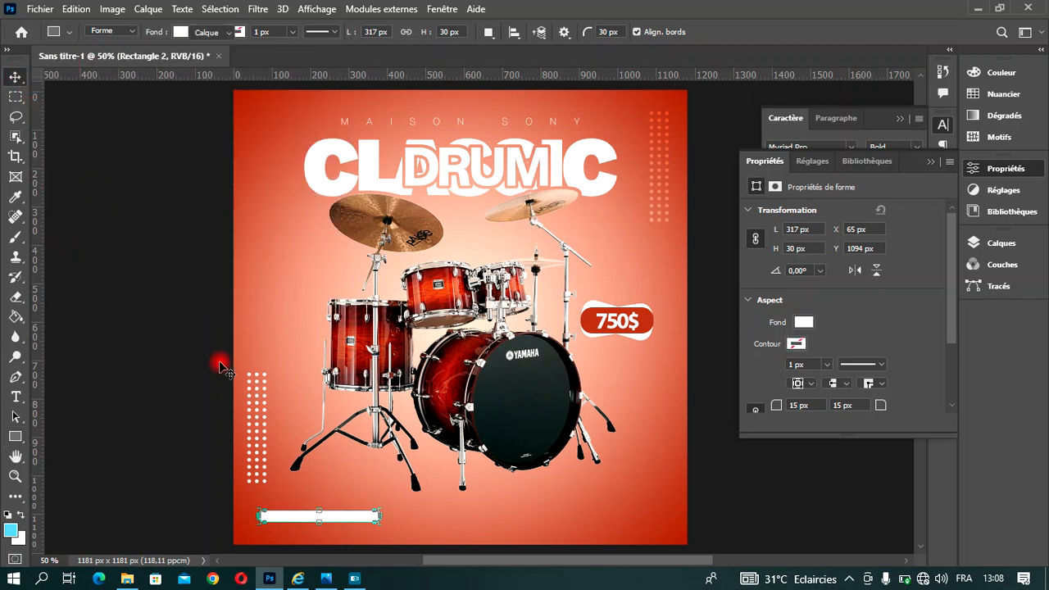
drag(335, 517, 334, 524)
key(Down)
key(Down)
key(Down)
key(Down)
key(Down)
key(Down)
key(Down)
key(Down)
key(Down)
key(Down)
key(Down)
key(Down)
key(Down)
key(Down)
key(Down)
key(Down)
key(Down)
key(Down)
key(Down)
key(Down)
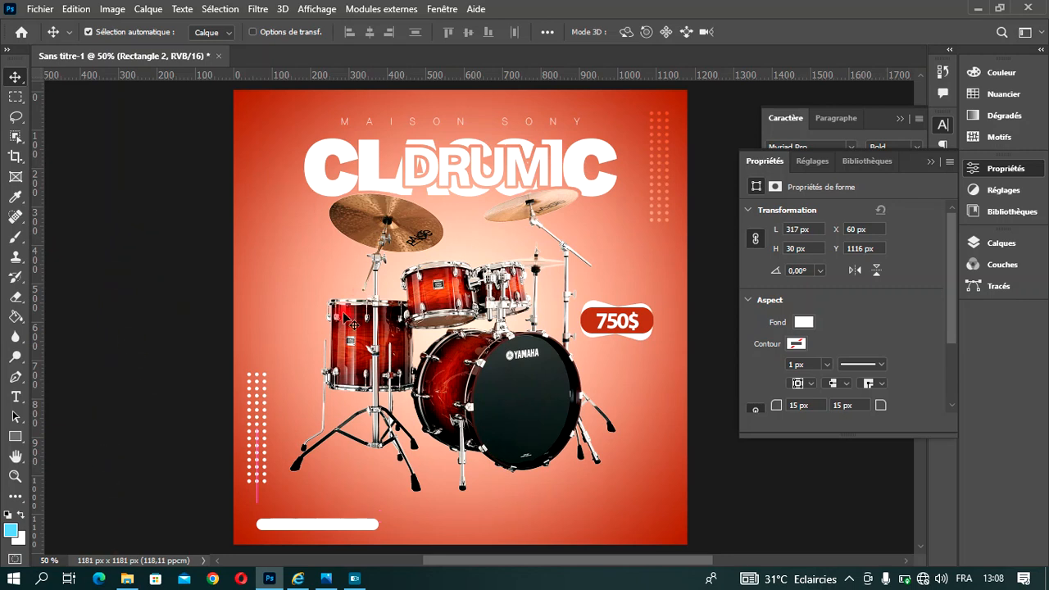
- Start a new text line below the bass drum, coloured with the dark red sampled from the poster's upper-left corner
click(17, 397)
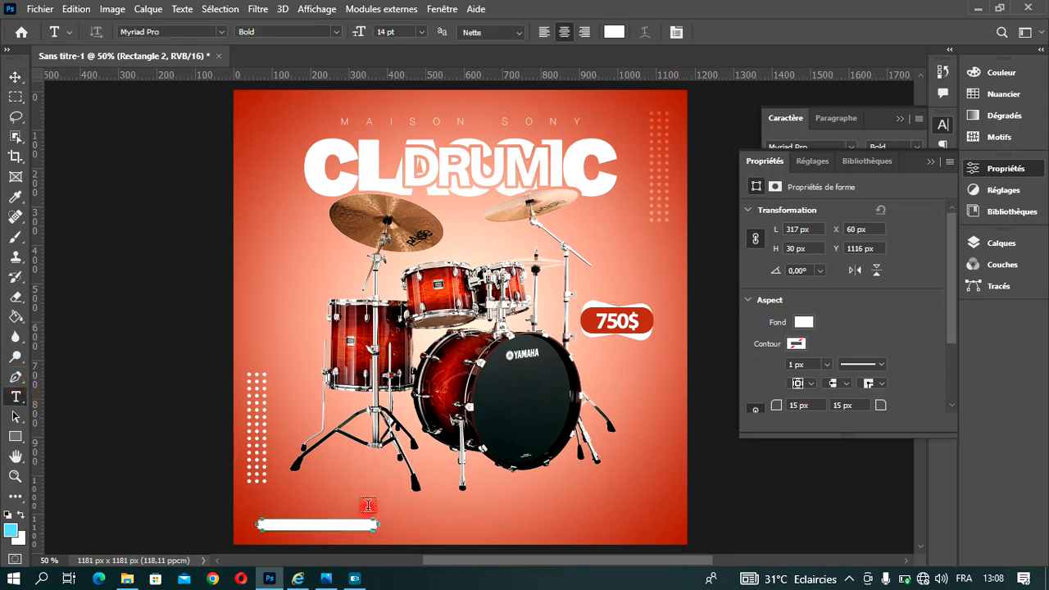
click(516, 499)
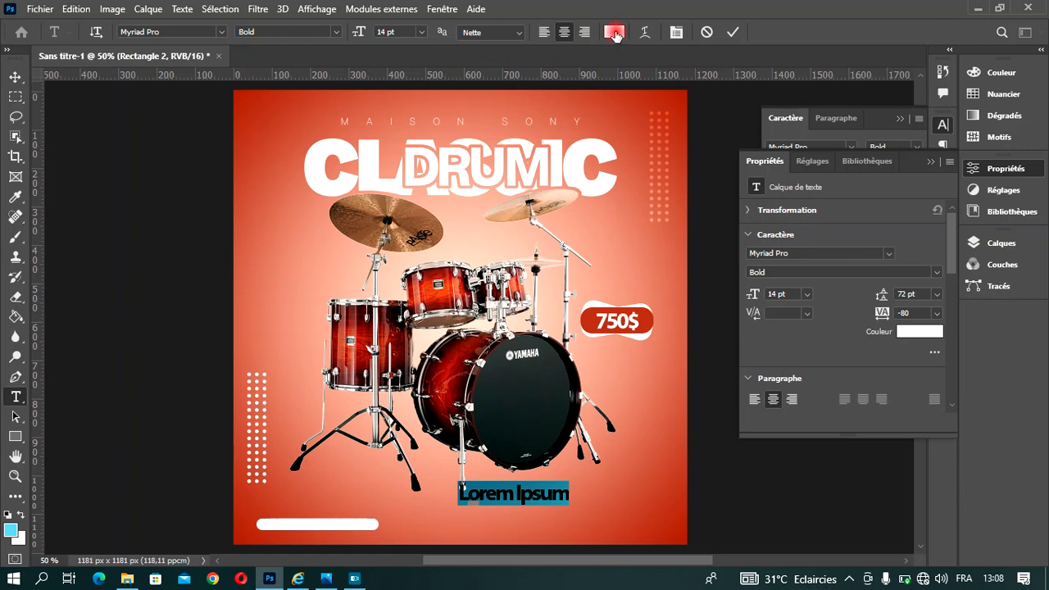
click(614, 32)
click(242, 105)
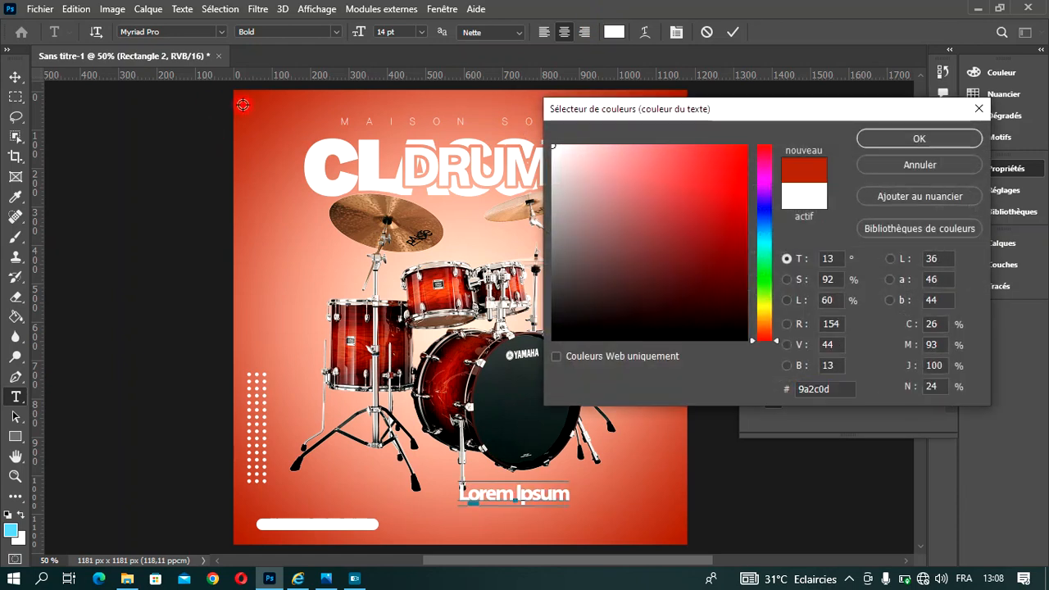
click(920, 141)
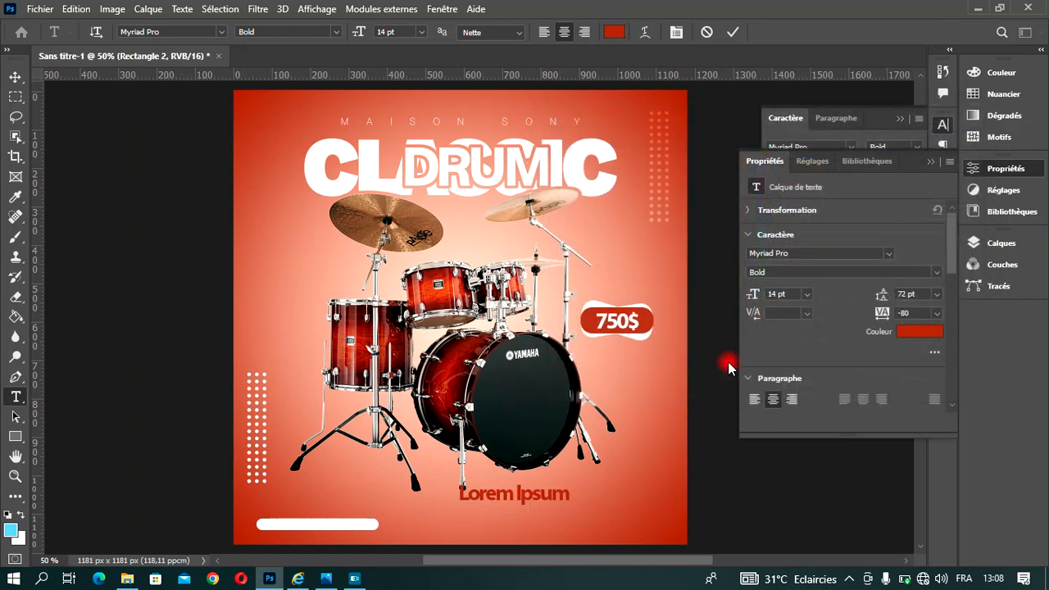
- Enter a placeholder phone number of zeros in groups of three, four and three, and reduce its font size to 7 pt
text(000)
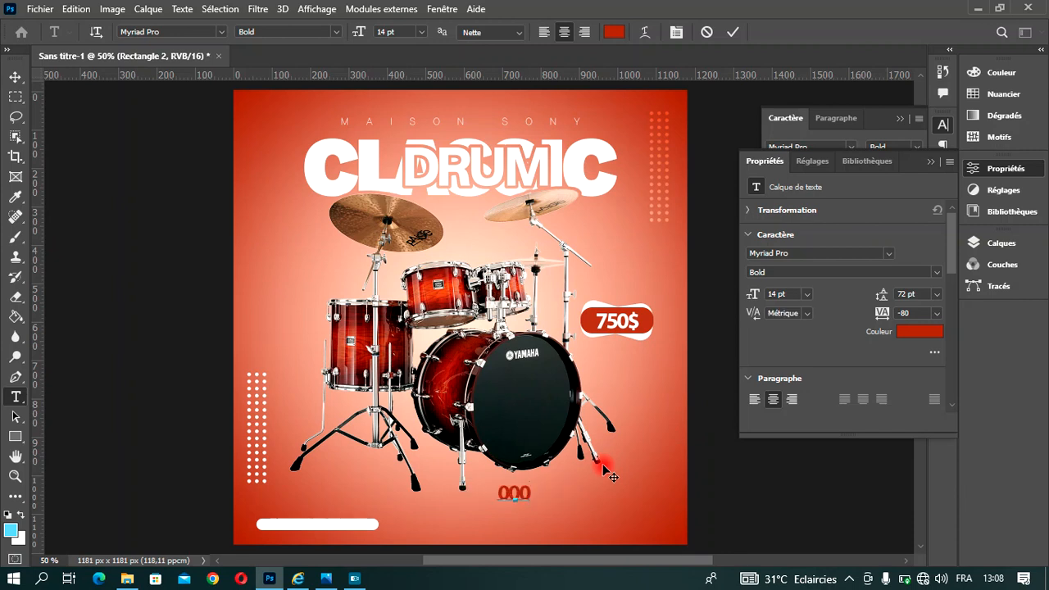
text(0 000)
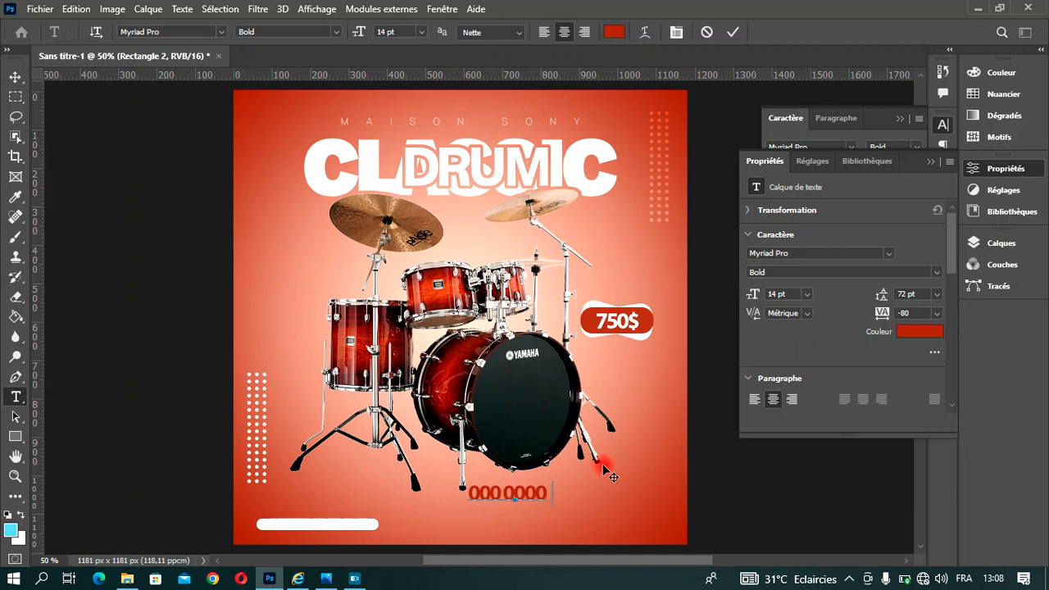
key(BackSpace)
text(00)
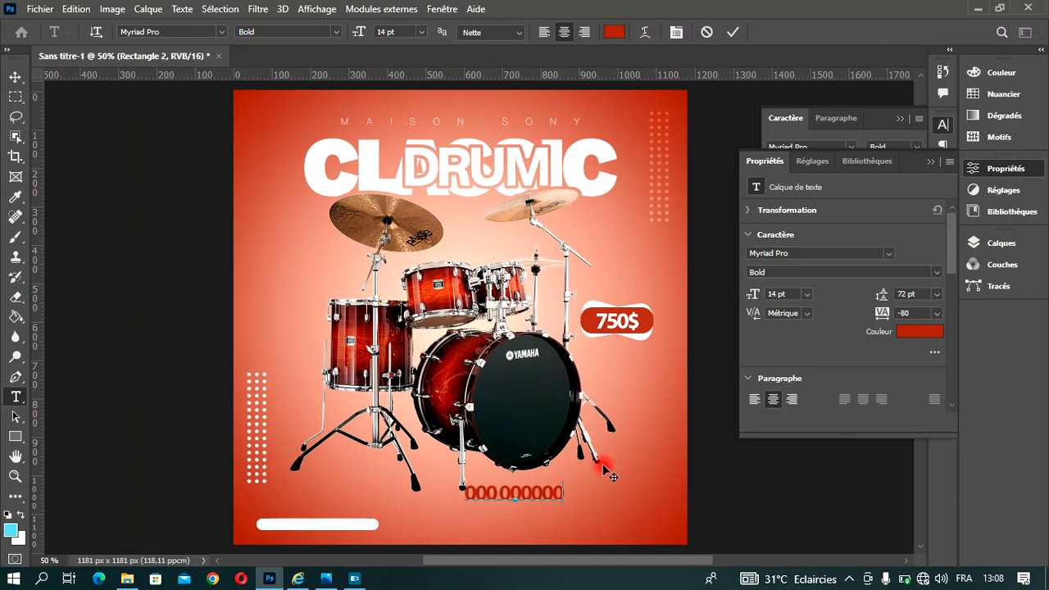
key(BackSpace)
key(BackSpace)
text(.000)
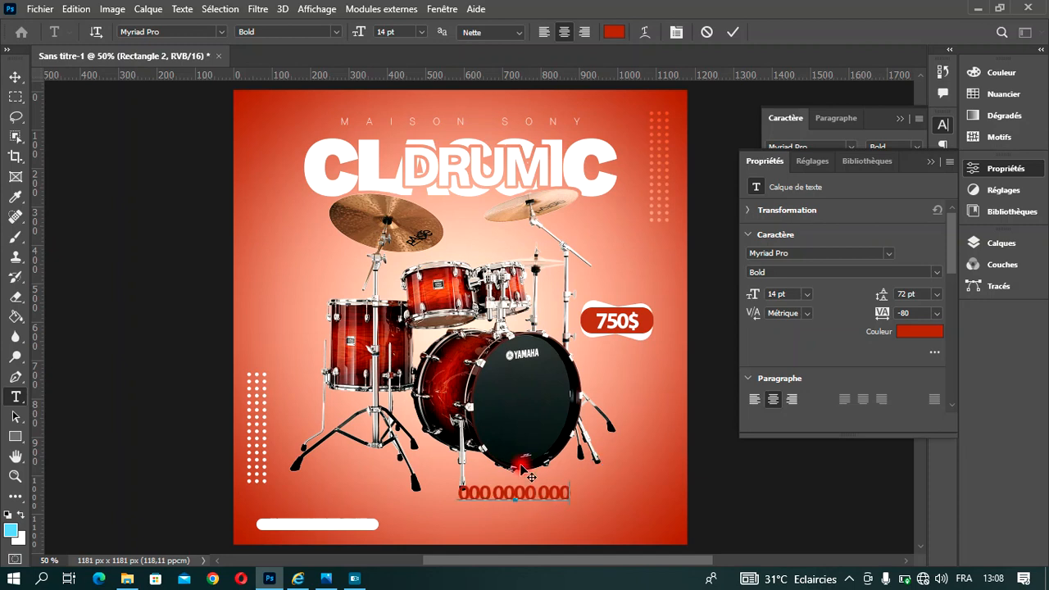
drag(574, 495, 443, 495)
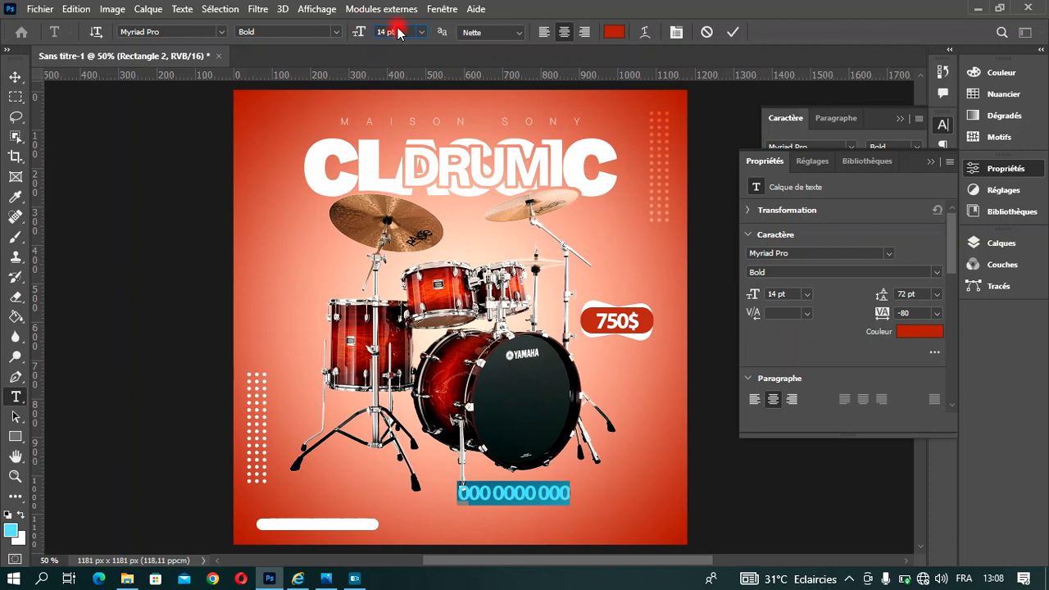
scroll(397, 31, down, 7)
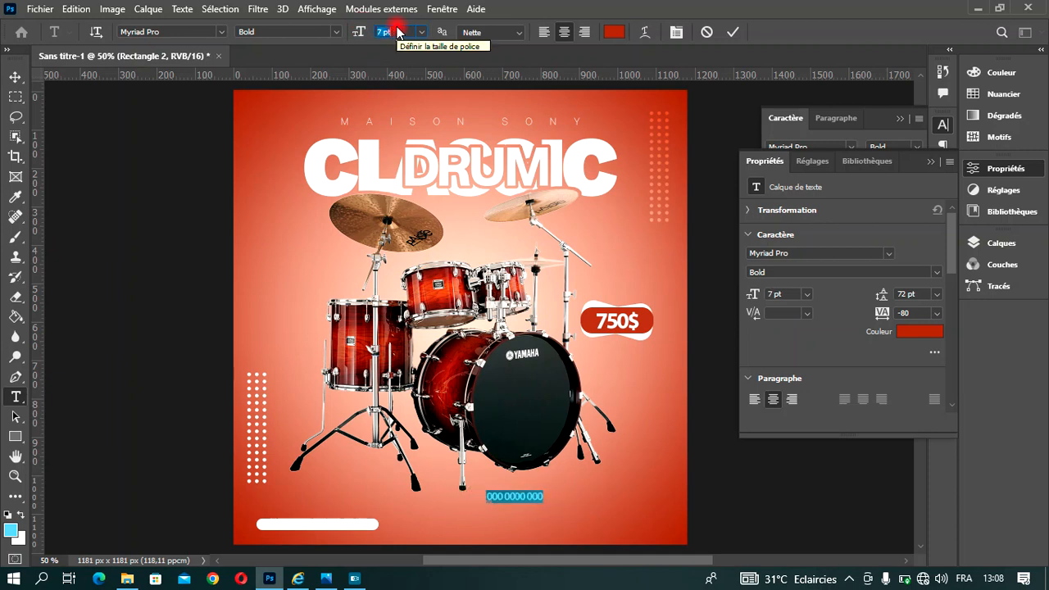
- Set the tracking of the placeholder phone number text to 0
click(676, 31)
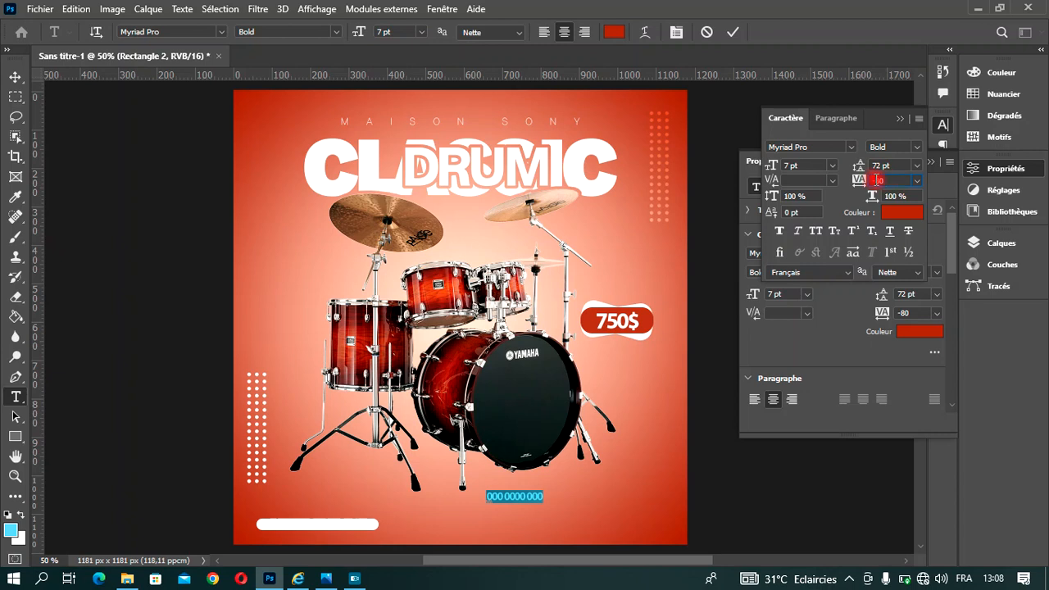
scroll(877, 180, up, 8)
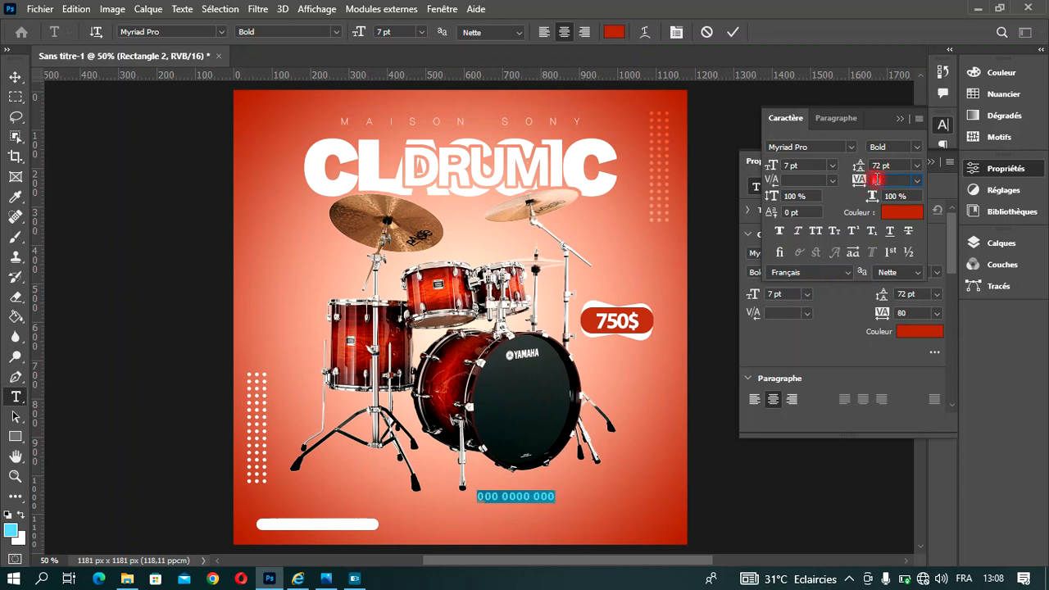
scroll(876, 180, down, 4)
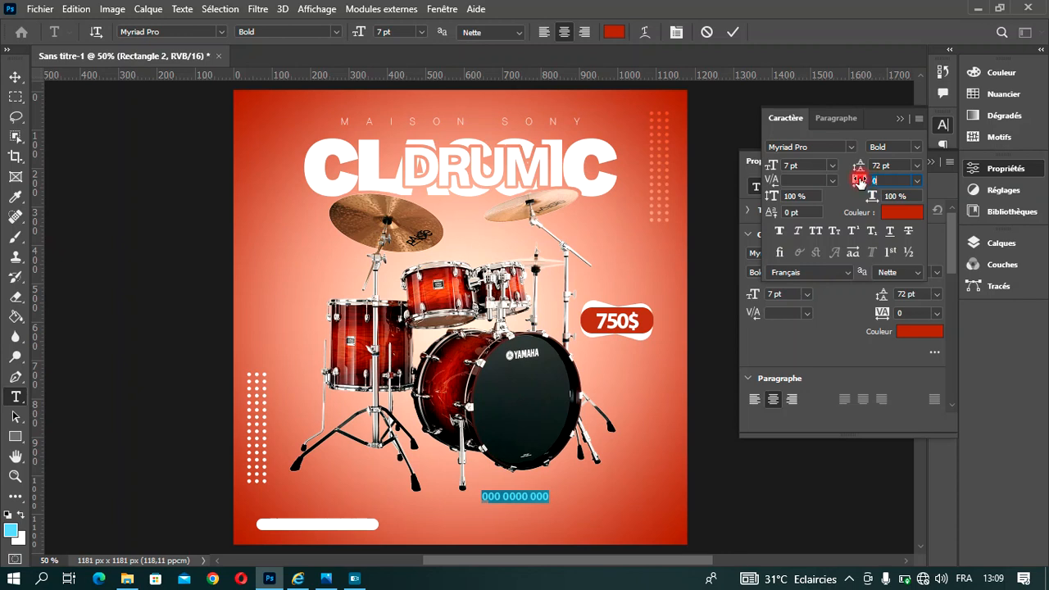
- Move the phone number text onto the white rounded bar and nudge it right until it is centred there
click(15, 78)
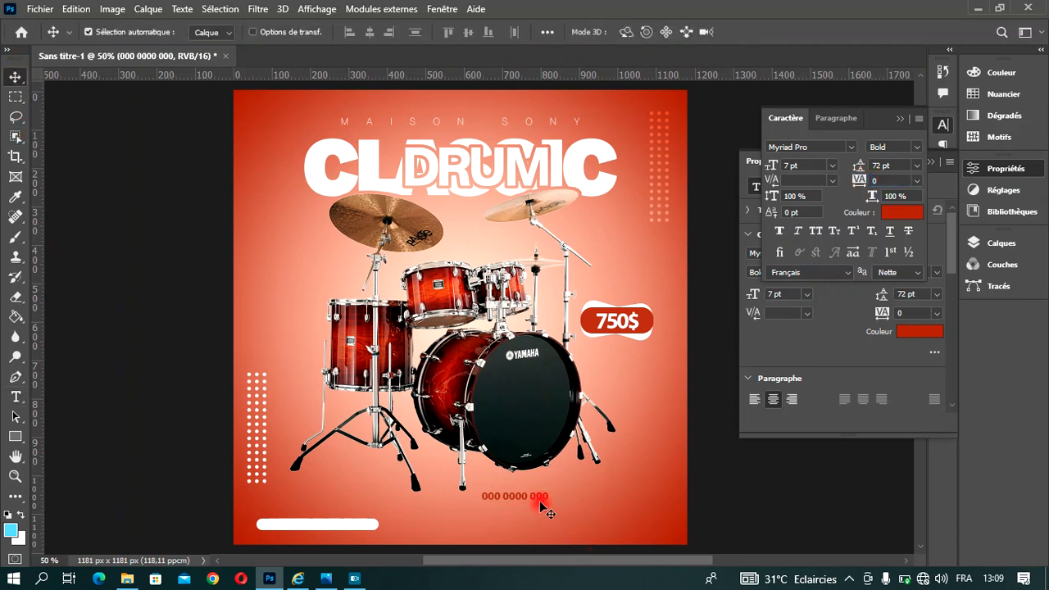
drag(541, 497, 335, 529)
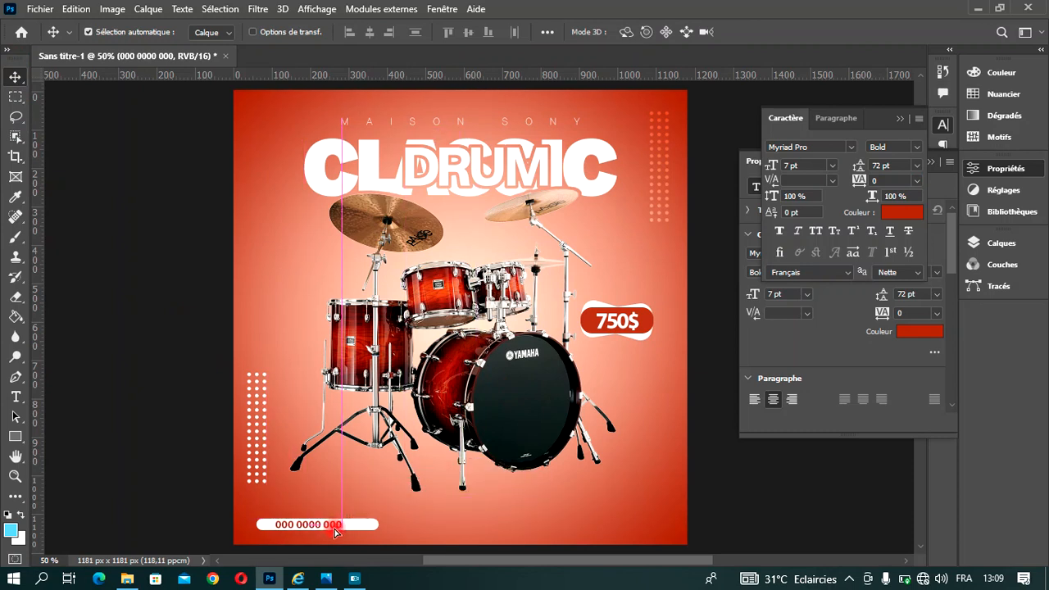
key(Right)
key(Right)
key(Right)
key(Right)
key(Right)
key(Right)
key(Right)
key(Right)
key(Right)
key(Right)
key(Right)
key(Right)
key(Right)
key(Right)
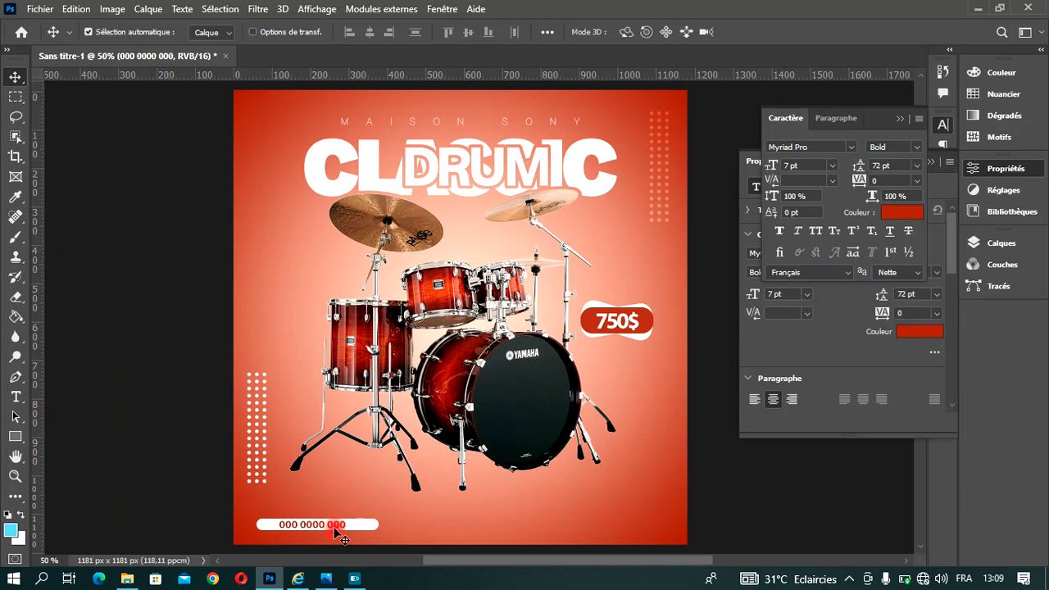
key(Right)
key(Right)
key(Right)
key(Right)
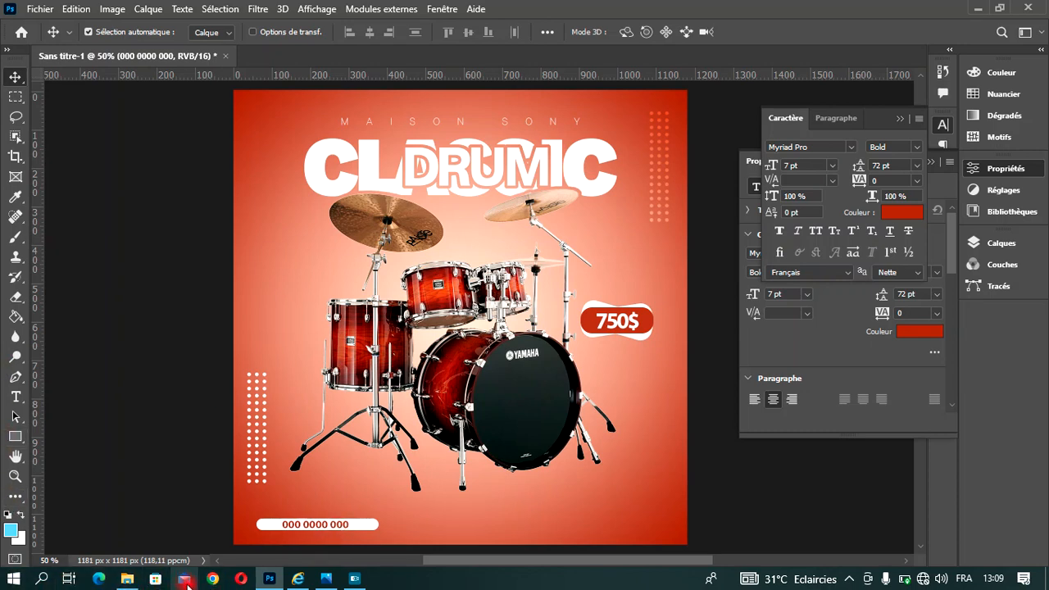
- Place the TROIS POINTS image from the AGAPAO folder, with its three dots near the poster's lower-right corner at X 967.50, Y 1023 px
click(125, 580)
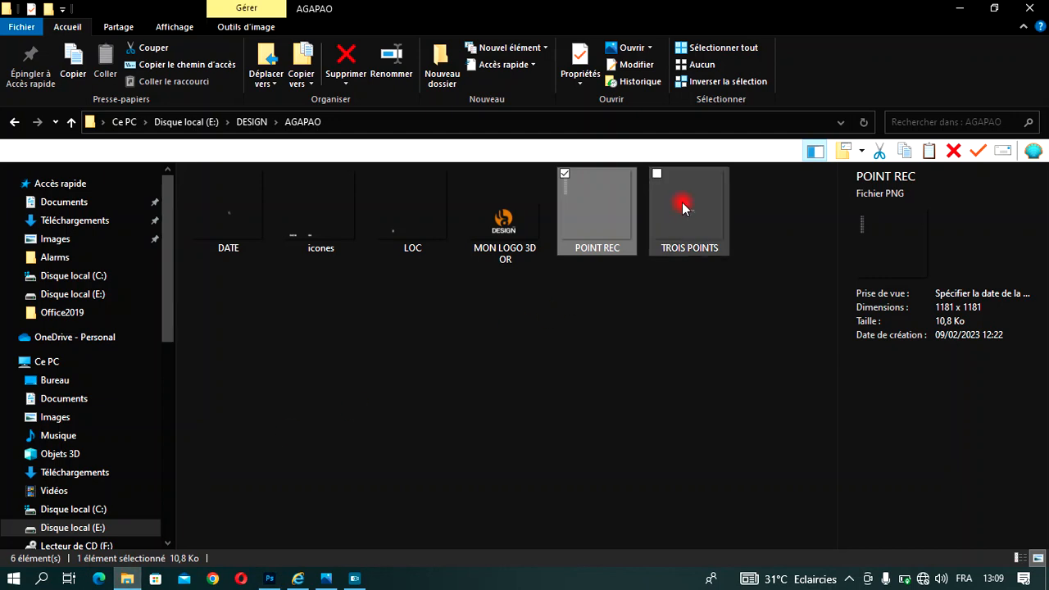
drag(692, 207, 558, 479)
drag(467, 379, 619, 549)
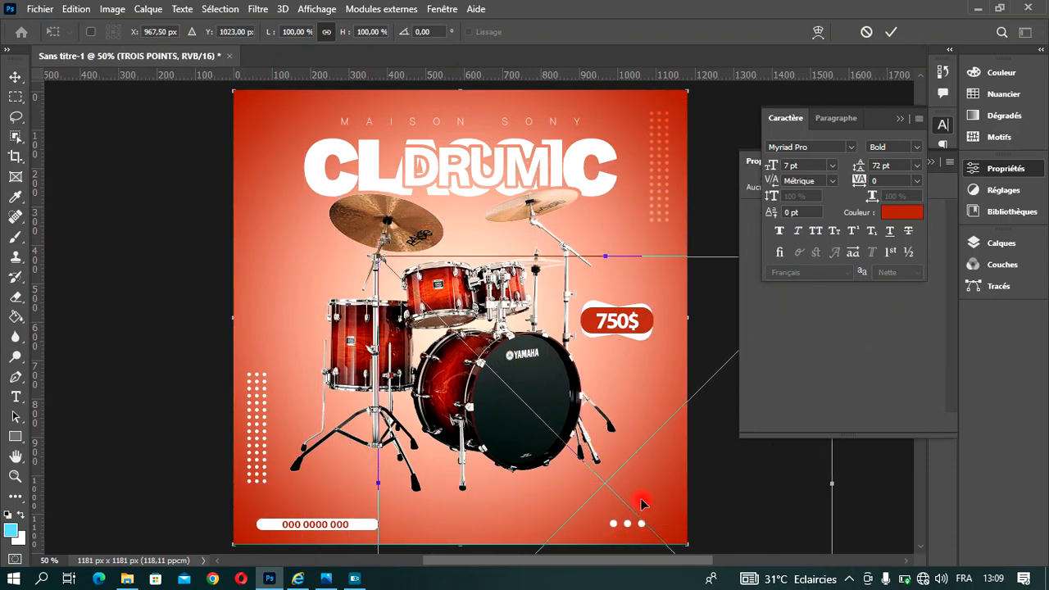
click(892, 32)
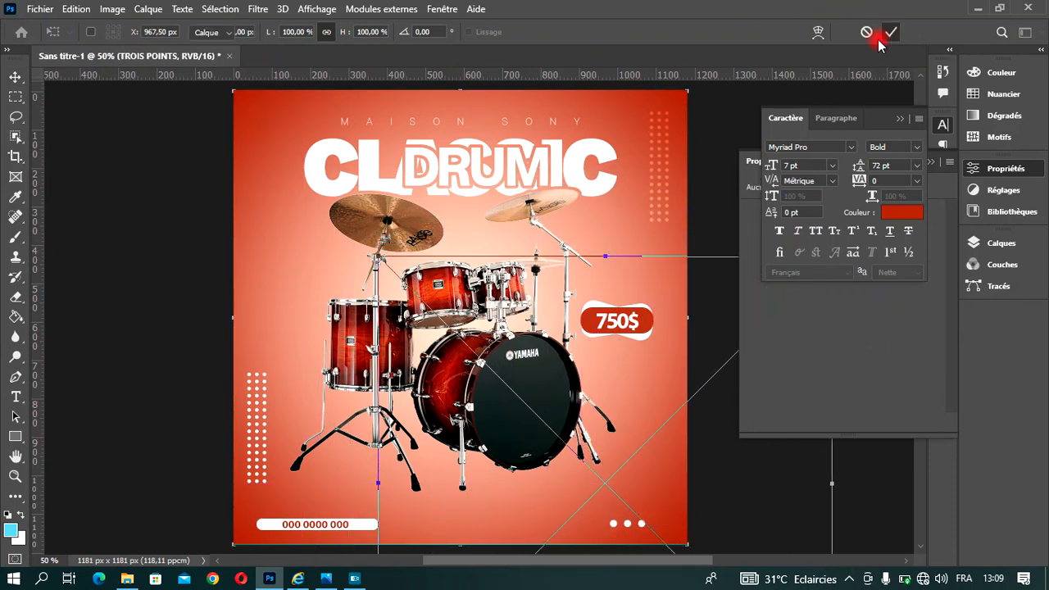
- Nudge the three white dots right, closer to the poster's right edge and level with the phone number bar
key(Right)
key(Right)
key(Right)
key(Right)
key(Right)
key(Right)
key(Right)
key(Right)
key(Right)
key(Right)
key(Right)
key(Right)
key(Right)
key(Right)
key(Right)
key(Right)
key(Right)
key(Right)
key(Right)
key(Right)
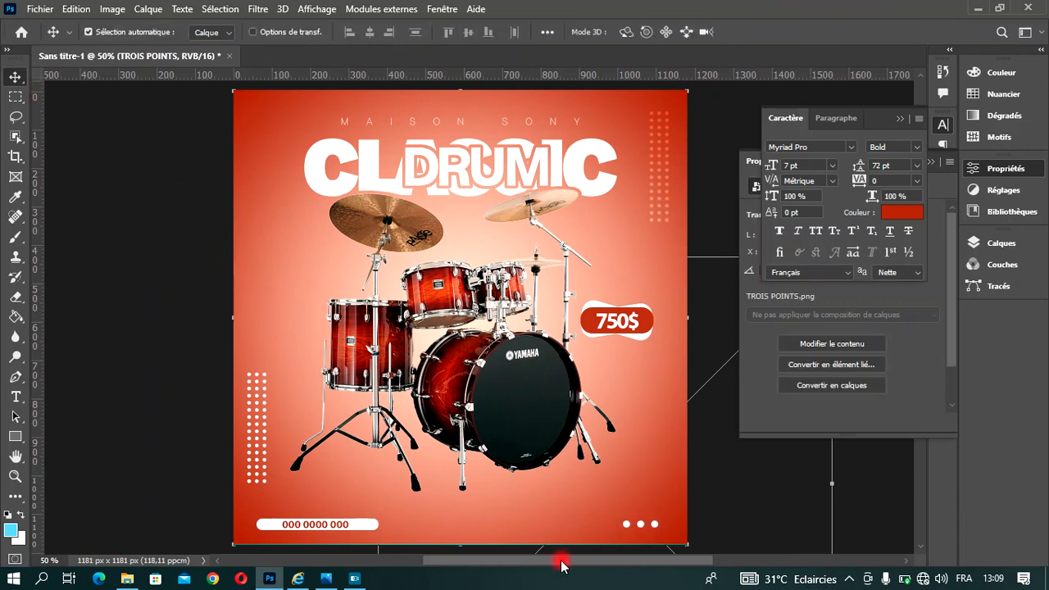
drag(559, 561, 561, 562)
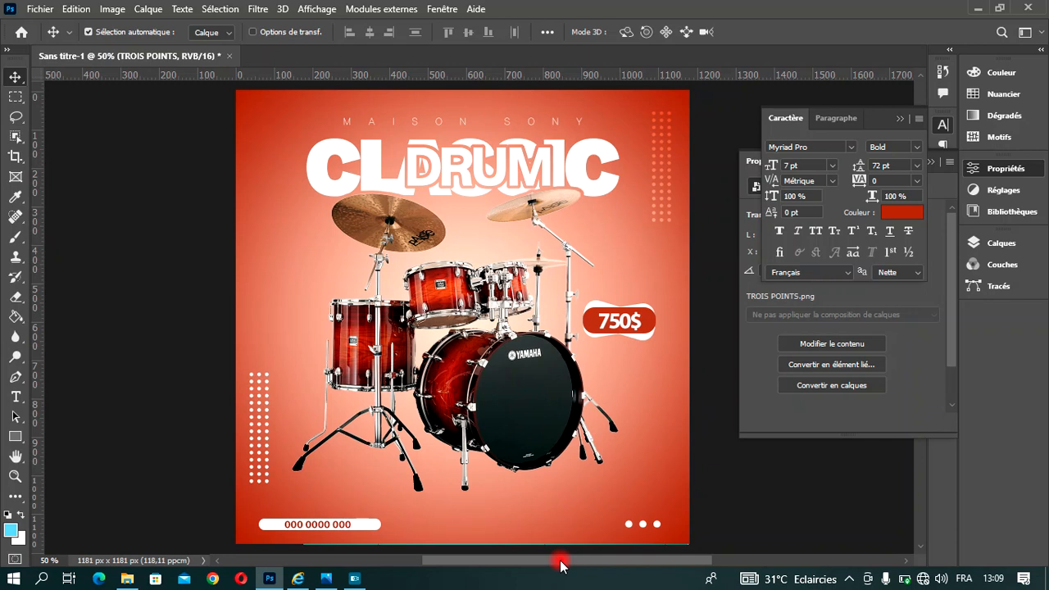